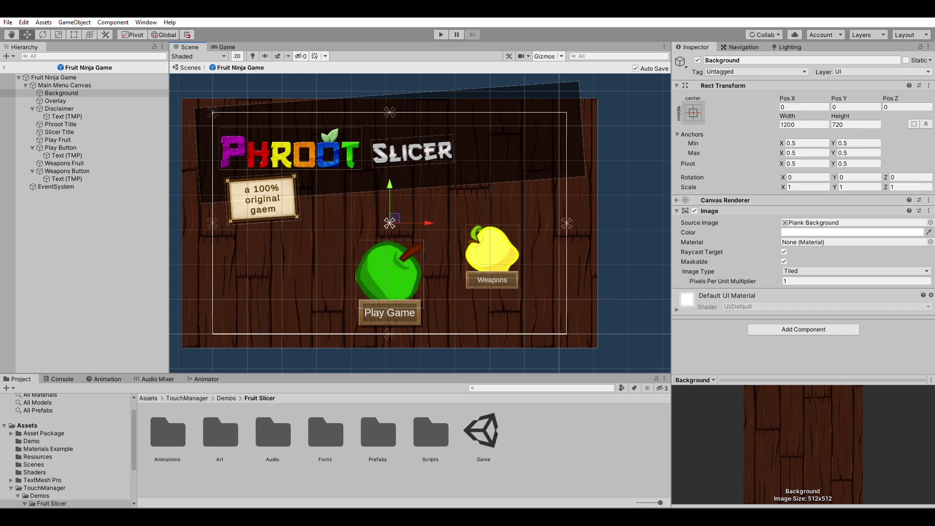
Preview the main menu in the Game view at the 16:9, 5:4, 4:3 and 3:2 aspect ratios.
{"action": "left_click", "coordinate": [225, 47]}
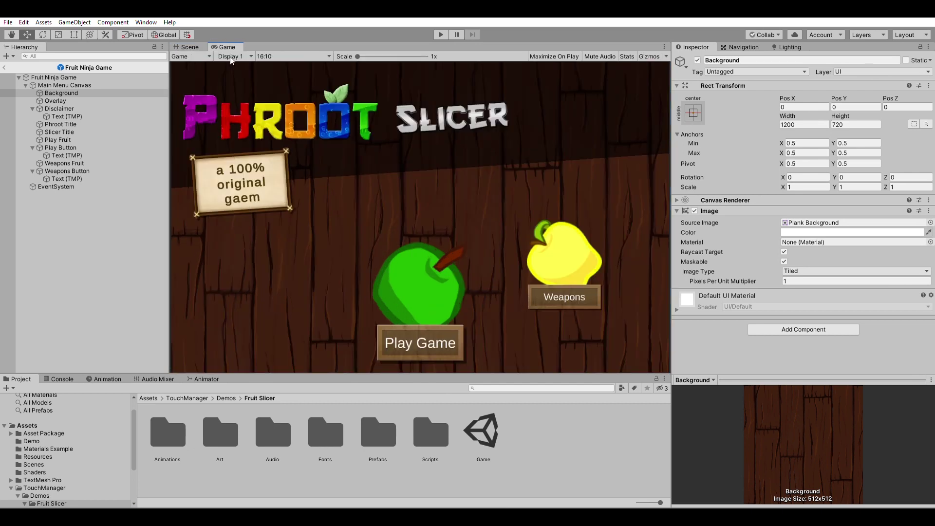
{"action": "left_click", "coordinate": [270, 56]}
{"action": "left_click", "coordinate": [278, 126]}
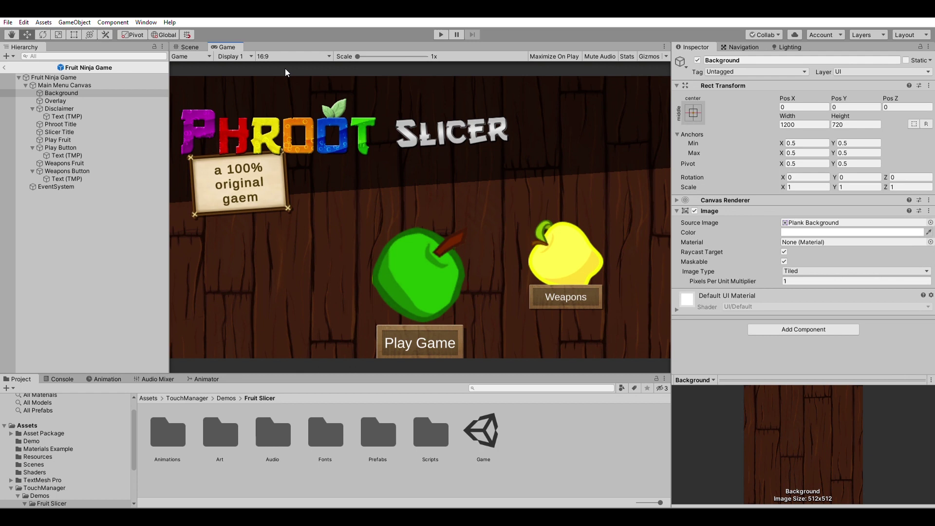
{"action": "left_click", "coordinate": [282, 56]}
{"action": "left_click", "coordinate": [280, 86]}
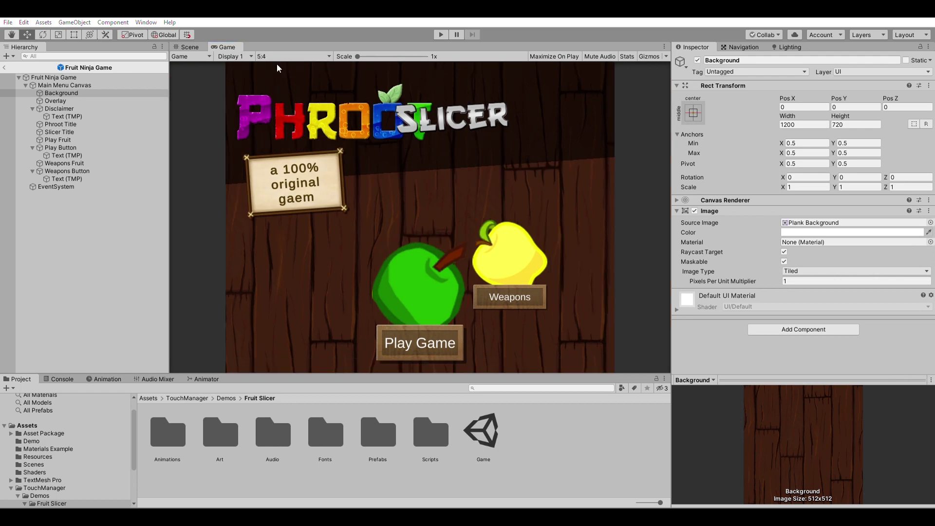
{"action": "left_click", "coordinate": [277, 100]}
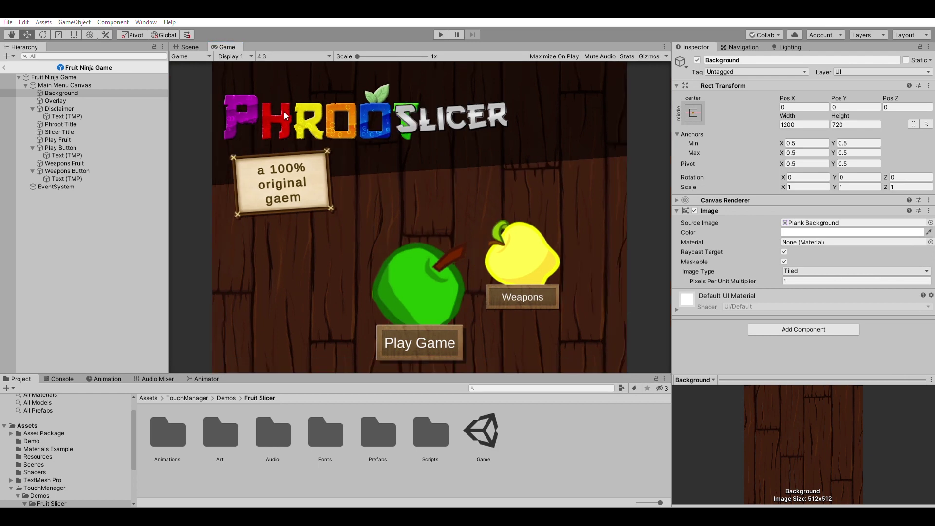
{"action": "left_click", "coordinate": [278, 56]}
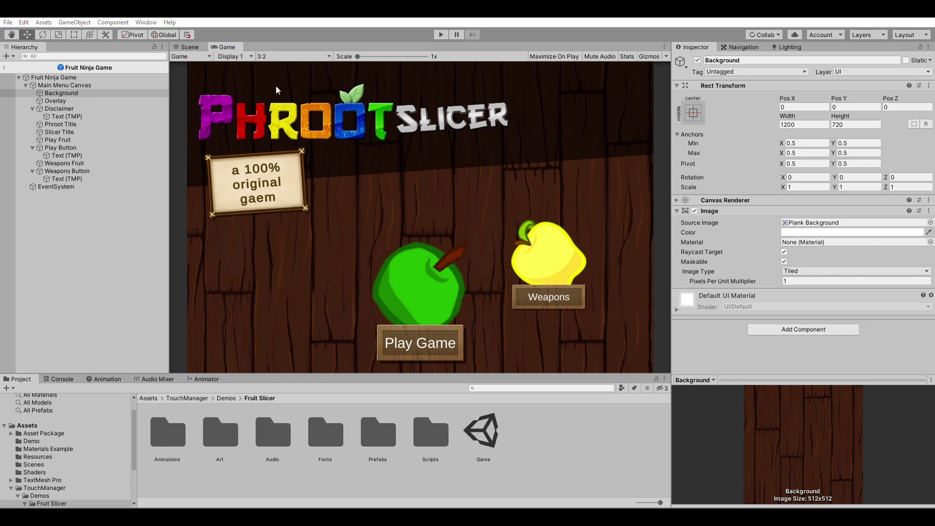
{"action": "left_click", "coordinate": [276, 86]}
{"action": "left_click", "coordinate": [280, 56]}
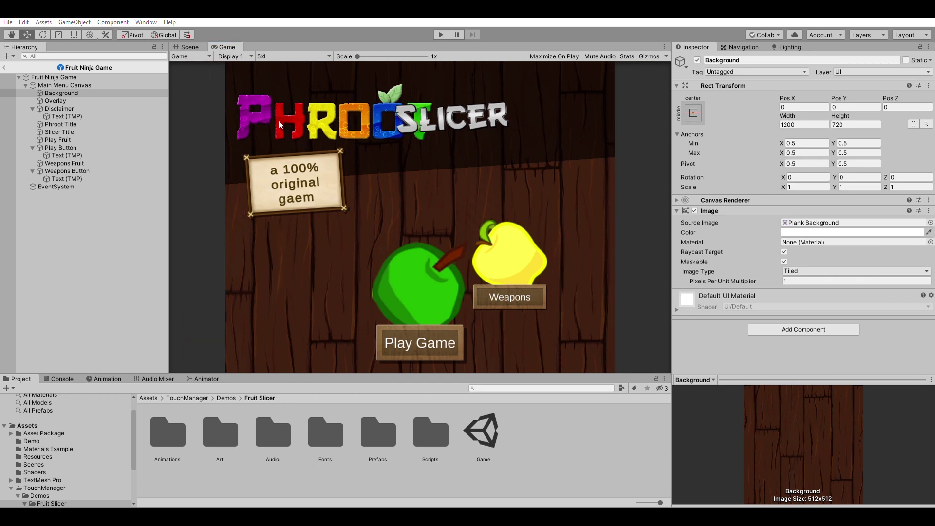
{"action": "left_click", "coordinate": [278, 120]}
{"action": "left_click", "coordinate": [282, 56]}
{"action": "left_click", "coordinate": [275, 102]}
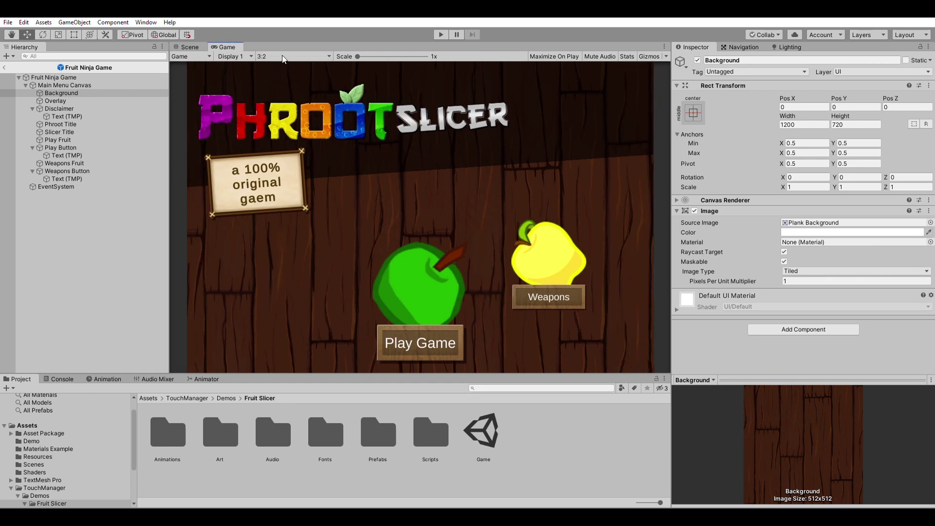
{"action": "left_click", "coordinate": [276, 120]}
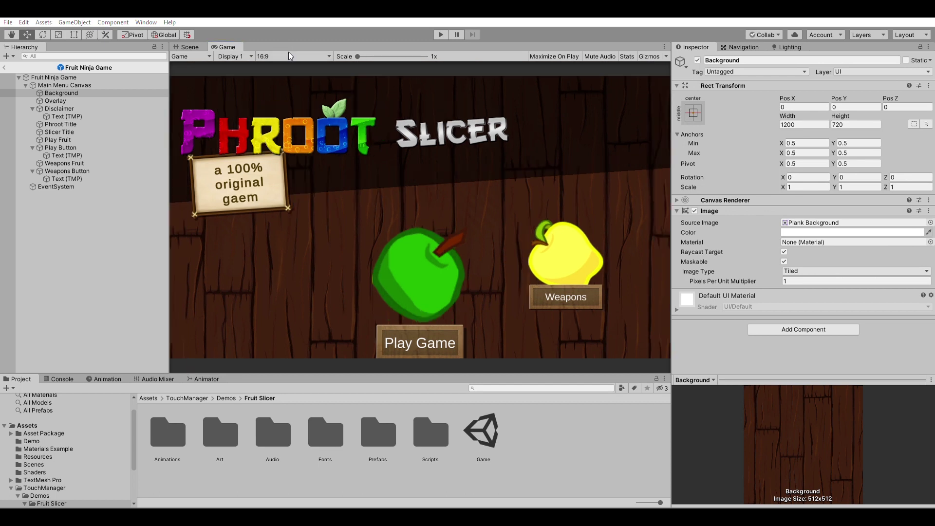
Set the Game view to Free Aspect and resize it to examine how the menu elements shift and overlap.
{"action": "left_click", "coordinate": [281, 80]}
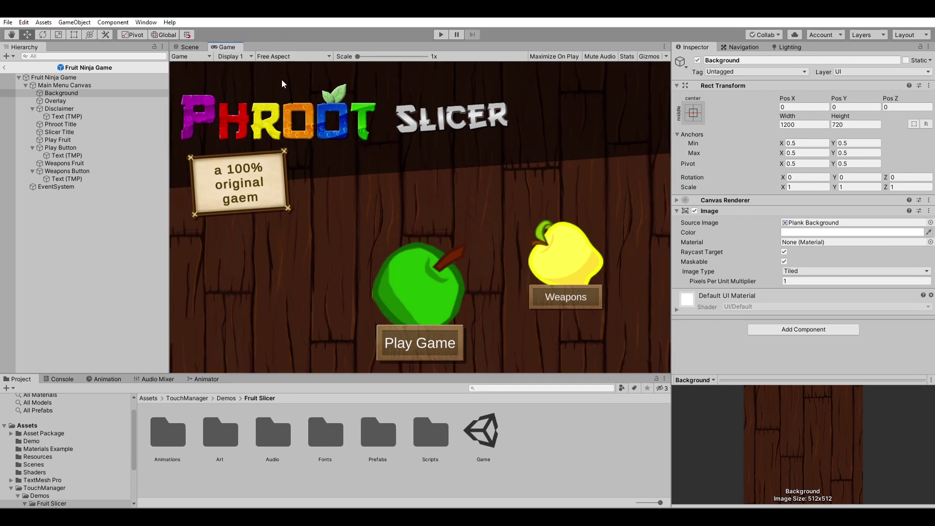
{"action": "left_click_drag", "start_coordinate": [676, 210], "coordinate": [737, 242]}
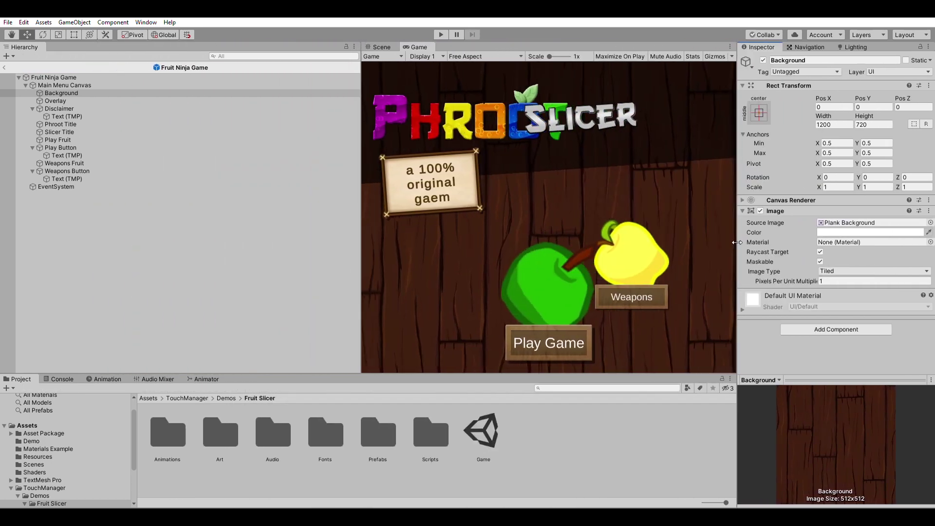
{"action": "left_click_drag", "start_coordinate": [365, 220], "coordinate": [257, 211]}
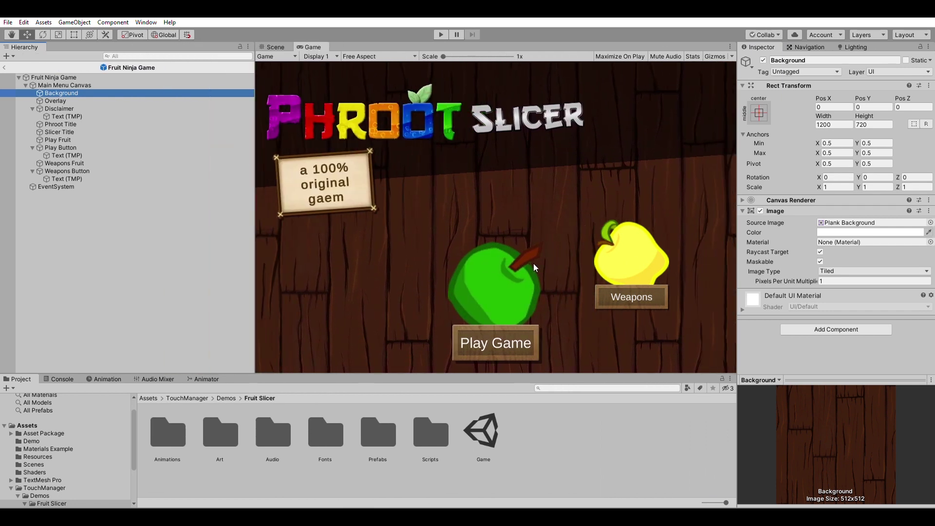
{"action": "left_click_drag", "start_coordinate": [737, 368], "coordinate": [735, 303]}
{"action": "left_click_drag", "start_coordinate": [740, 229], "coordinate": [517, 242]}
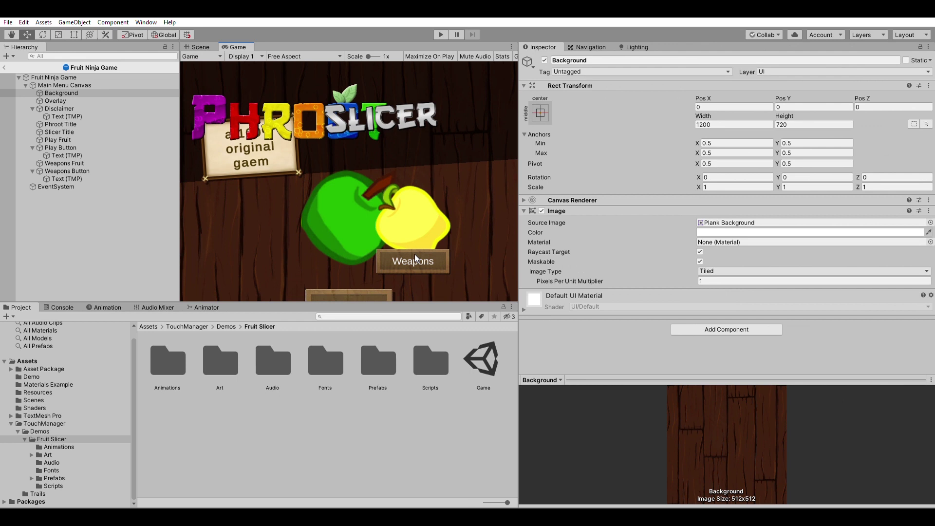
{"action": "left_click_drag", "start_coordinate": [518, 217], "coordinate": [695, 219]}
{"action": "left_click_drag", "start_coordinate": [662, 302], "coordinate": [644, 408]}
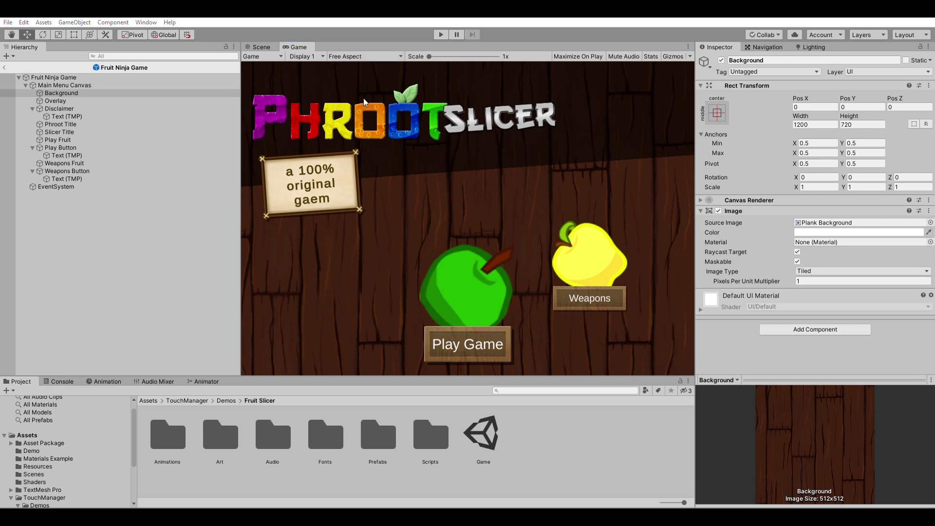
Set the Game view to 16:10 and resize it to examine the main menu layout at that fixed ratio.
{"action": "left_click", "coordinate": [358, 116]}
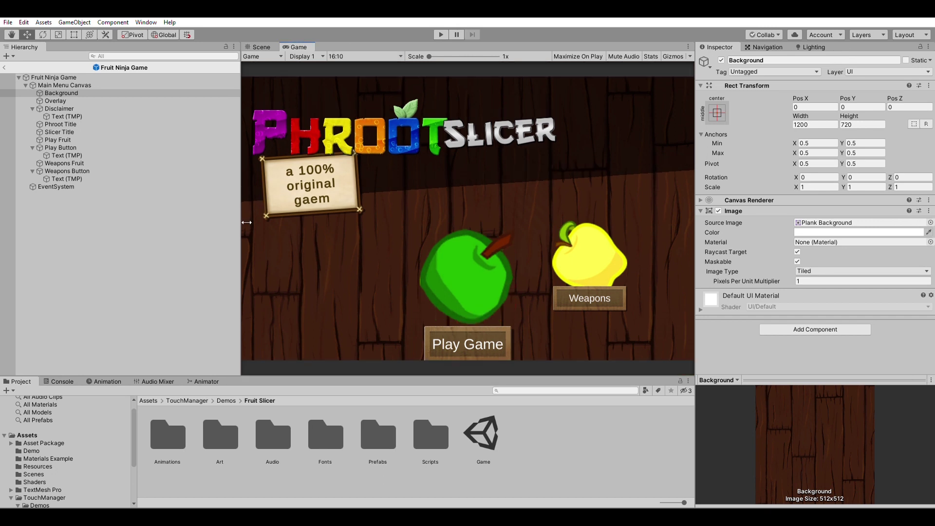
{"action": "left_click_drag", "start_coordinate": [240, 219], "coordinate": [114, 220]}
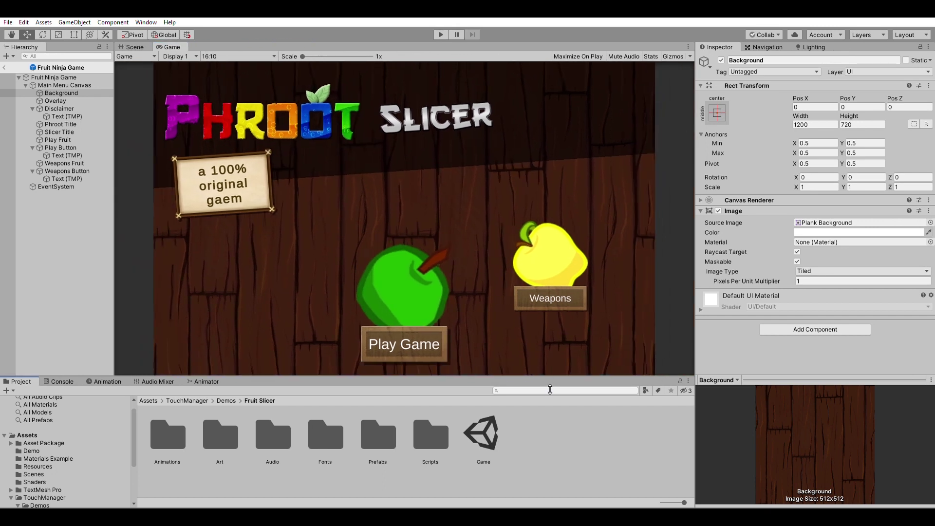
{"action": "left_click_drag", "start_coordinate": [699, 252], "coordinate": [744, 278]}
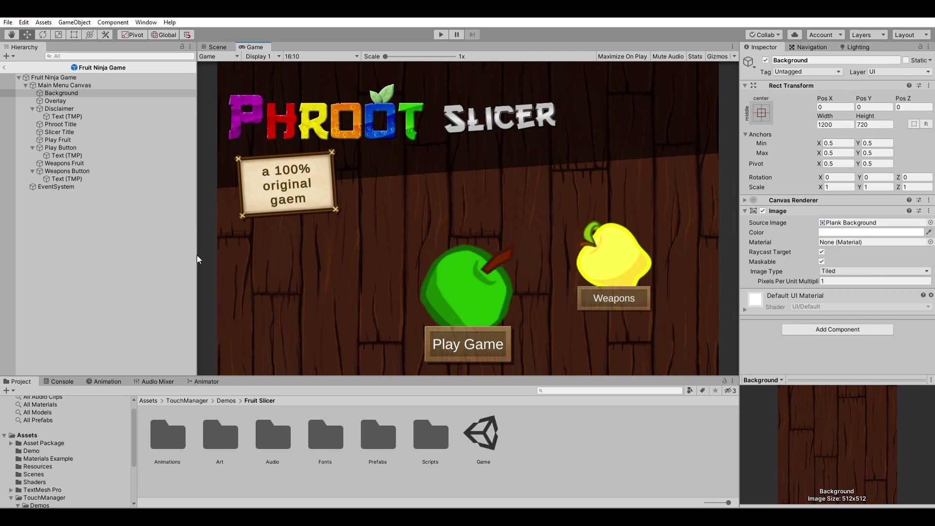
{"action": "left_click_drag", "start_coordinate": [196, 255], "coordinate": [165, 257]}
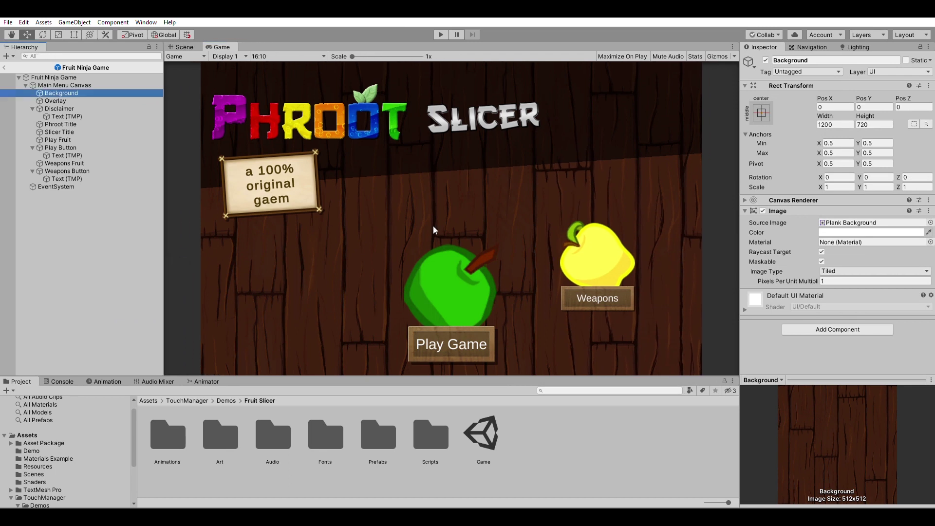
Set the Main Menu Canvas scaler to Scale With Screen Size with a reference width of 1080, and save.
{"action": "left_click", "coordinate": [69, 85]}
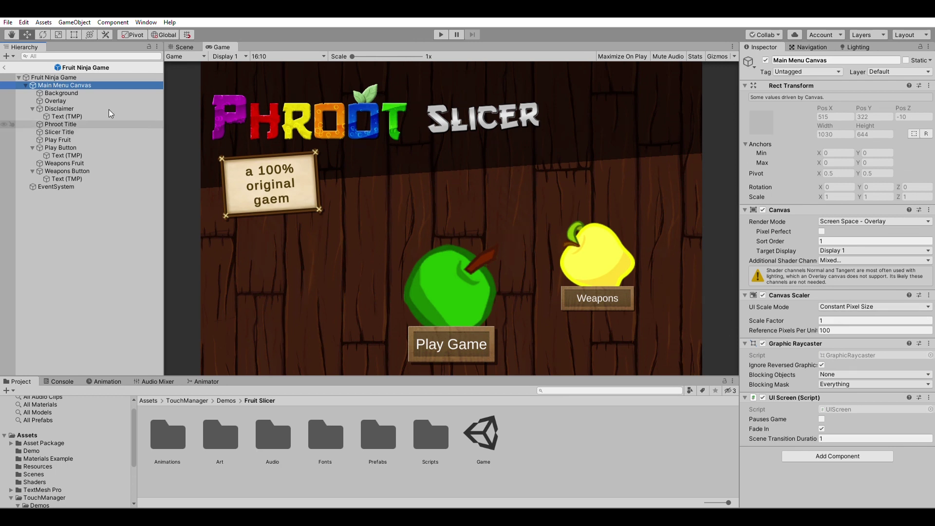
{"action": "left_click", "coordinate": [872, 306]}
{"action": "left_click", "coordinate": [857, 317]}
{"action": "left_click", "coordinate": [838, 321]}
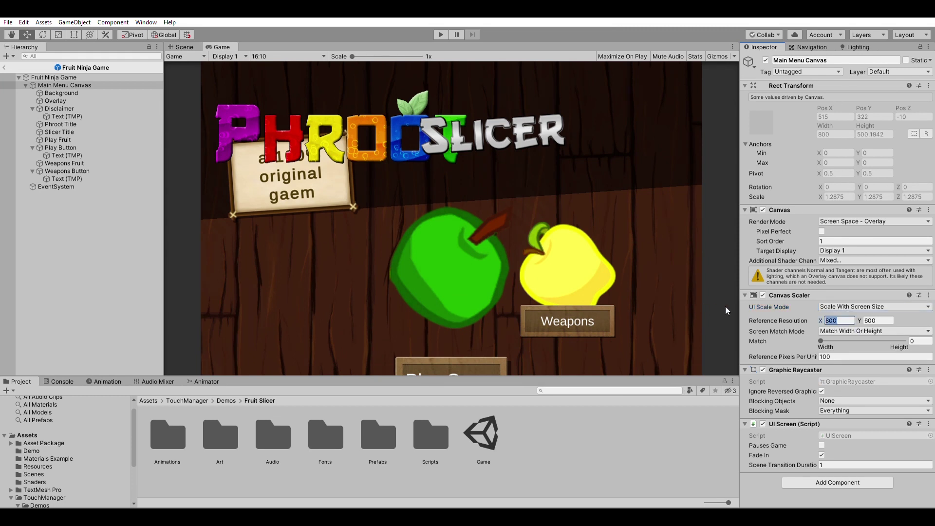
{"action": "type", "text": "1080"}
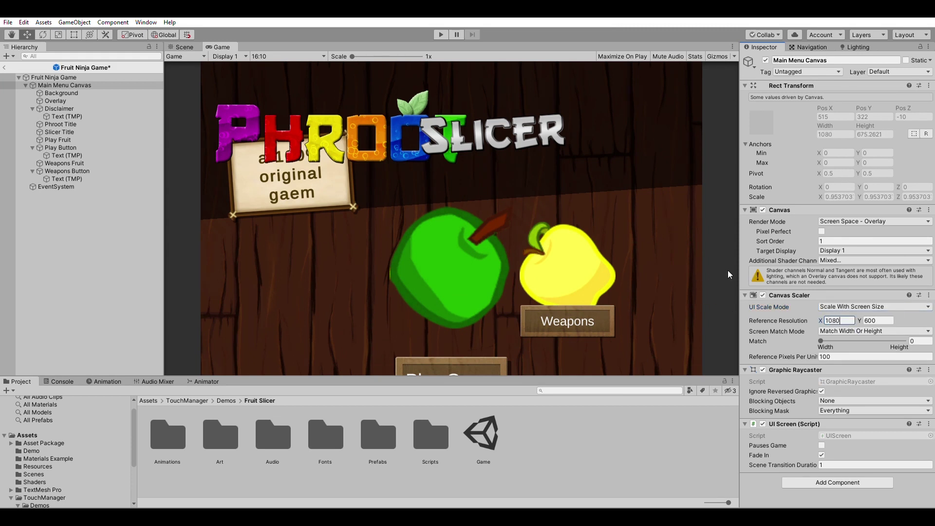
{"action": "key", "text": "ctrl+s"}
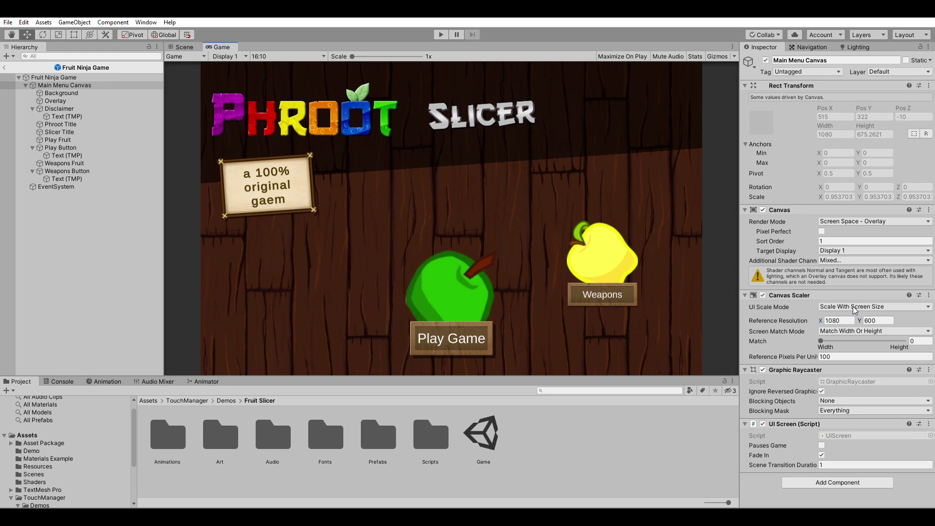
Widen the Inspector and examine the Canvas Scaler's reference resolution values.
{"action": "left_click", "coordinate": [847, 320]}
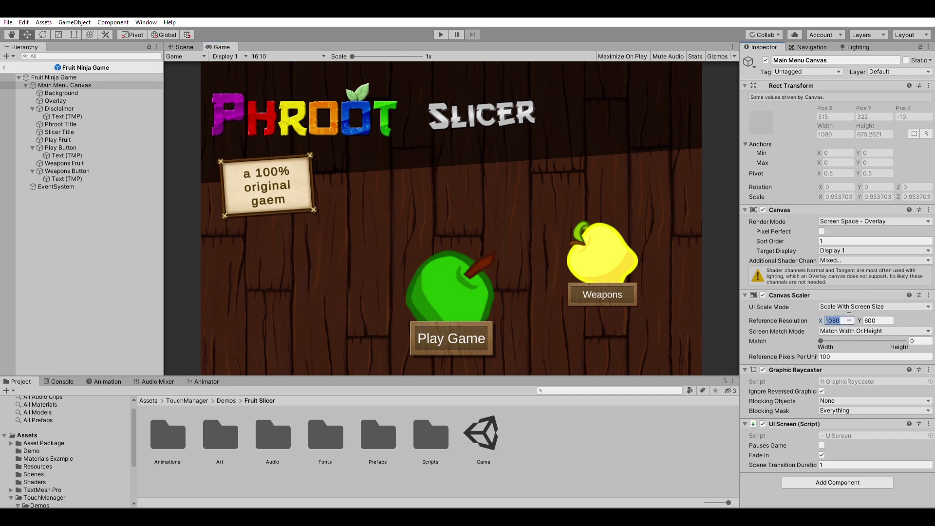
{"action": "left_click_drag", "start_coordinate": [744, 227], "coordinate": [609, 263]}
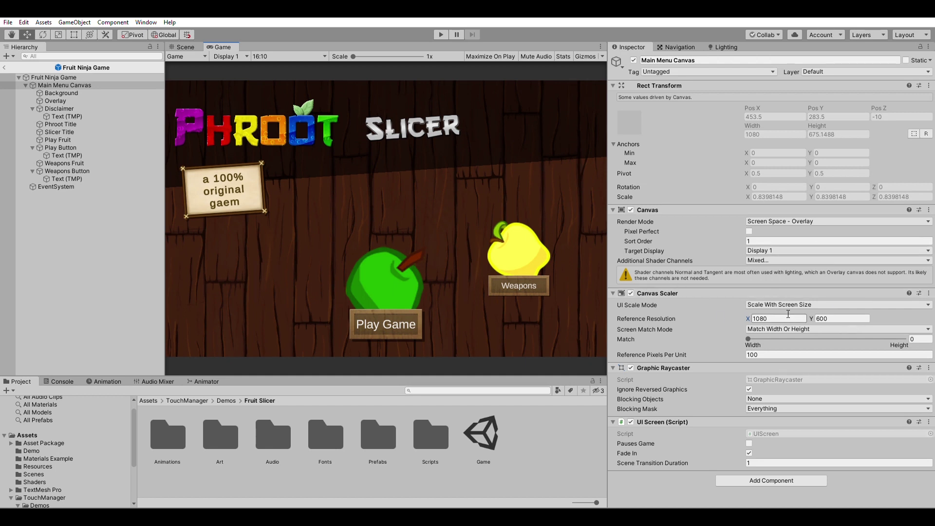
{"action": "left_click", "coordinate": [777, 317]}
{"action": "key", "text": "Tab"}
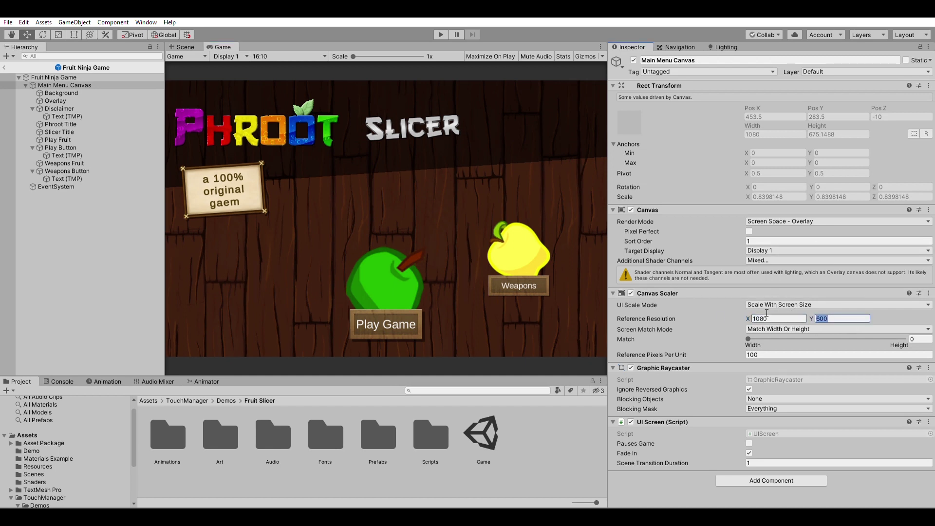
Compare the scaled main menu at the 3:2, 16:9 and 16:10 aspect ratios, ending on 16:10.
{"action": "left_click", "coordinate": [287, 56]}
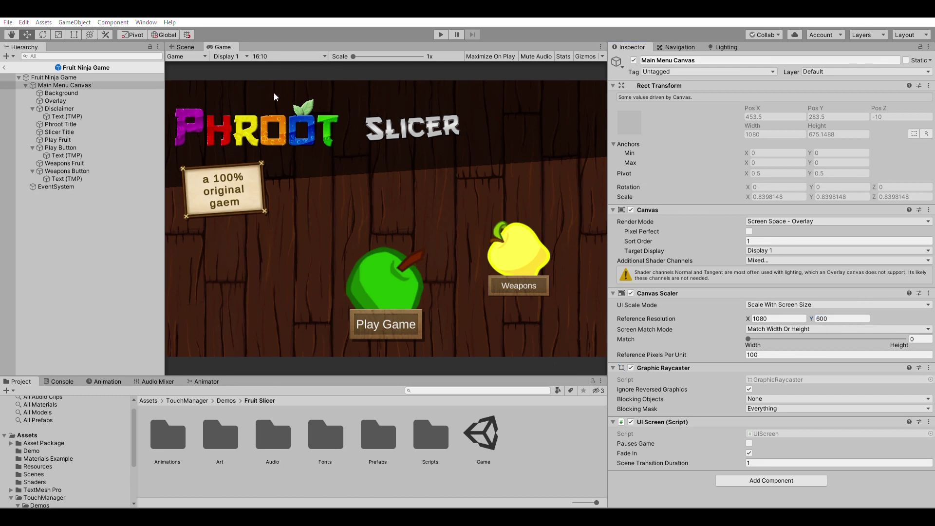
{"action": "left_click", "coordinate": [273, 95]}
{"action": "left_click", "coordinate": [270, 56]}
{"action": "left_click", "coordinate": [274, 109]}
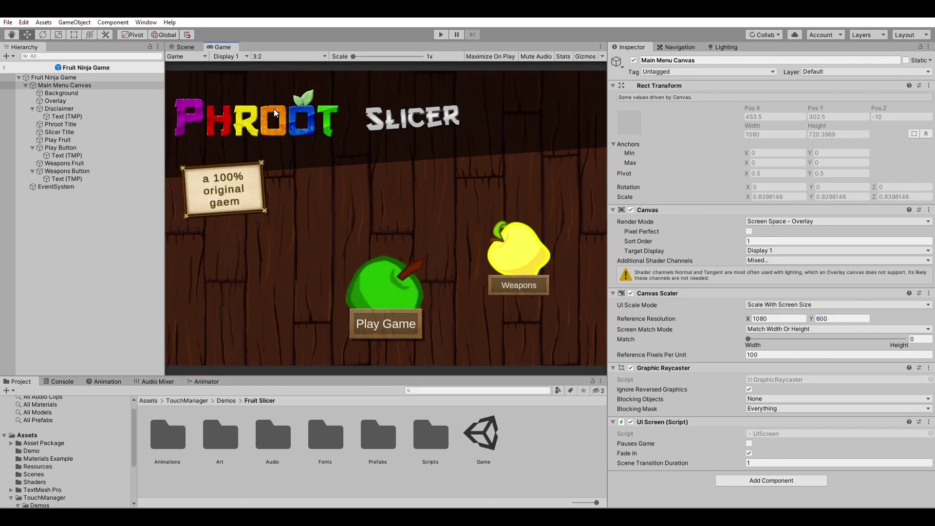
{"action": "left_click", "coordinate": [270, 125]}
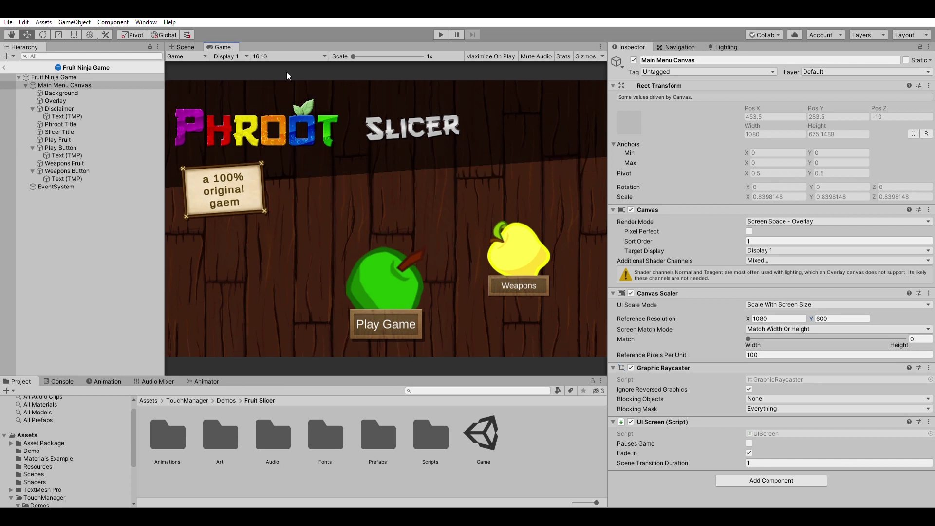
{"action": "left_click", "coordinate": [278, 55]}
{"action": "left_click", "coordinate": [273, 117]}
{"action": "left_click", "coordinate": [277, 55]}
{"action": "left_click", "coordinate": [277, 107]}
{"action": "left_click", "coordinate": [280, 56]}
{"action": "left_click", "coordinate": [276, 116]}
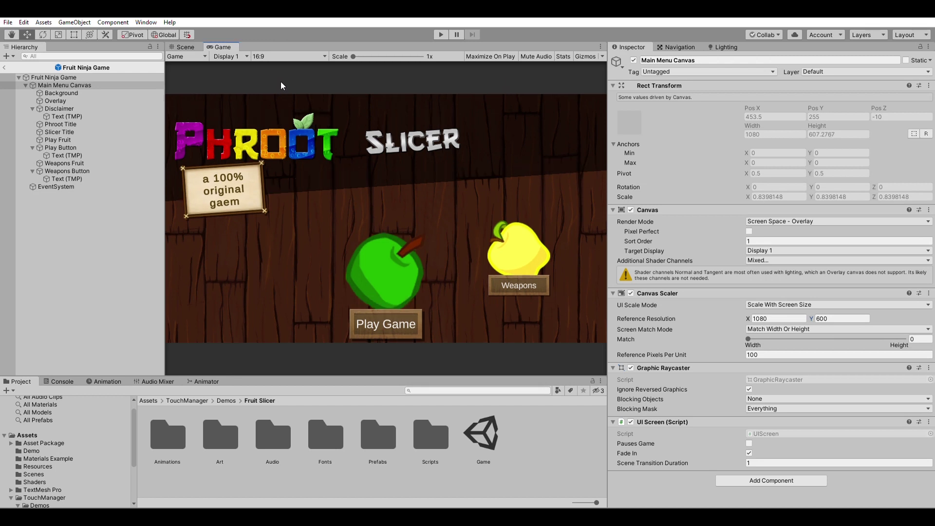
{"action": "left_click", "coordinate": [280, 56]}
{"action": "left_click", "coordinate": [279, 113]}
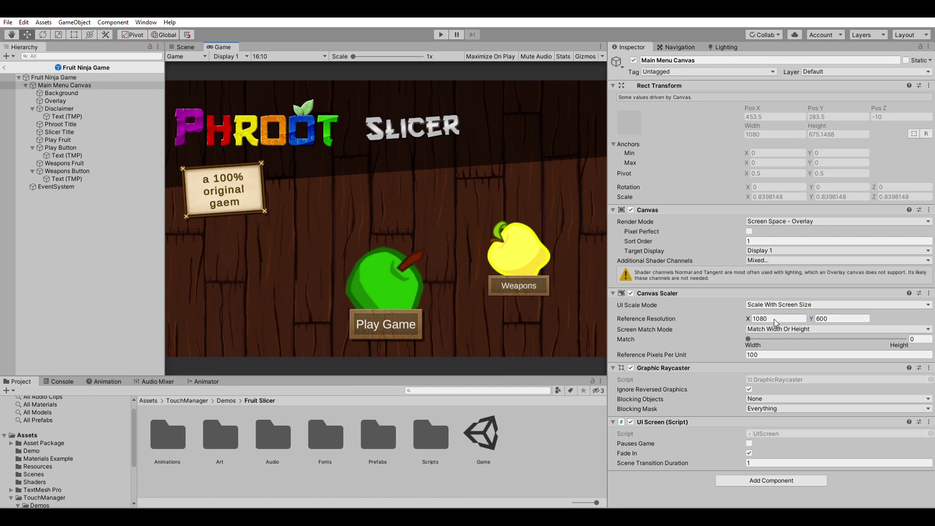
Set the canvas's UI scale mode to Constant Pixel Size and widen the Game view.
{"action": "left_click", "coordinate": [805, 302]}
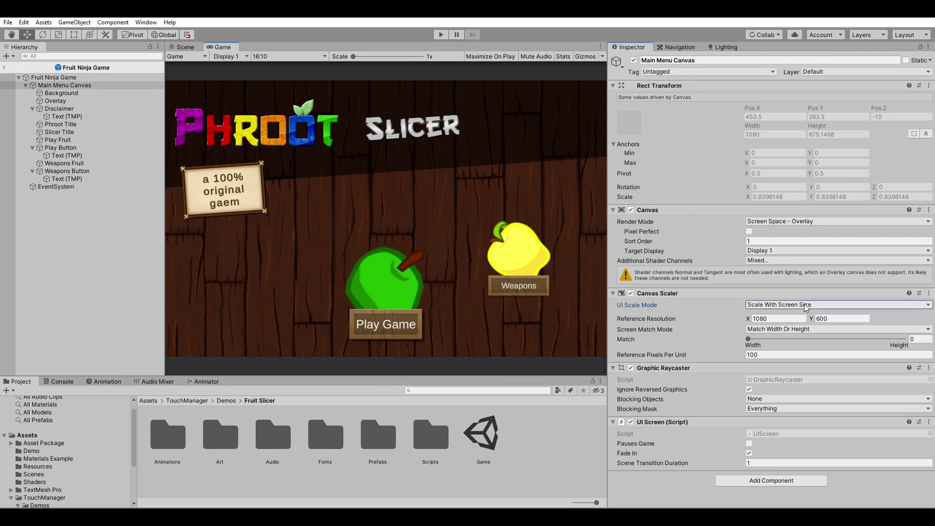
{"action": "key", "text": "Up"}
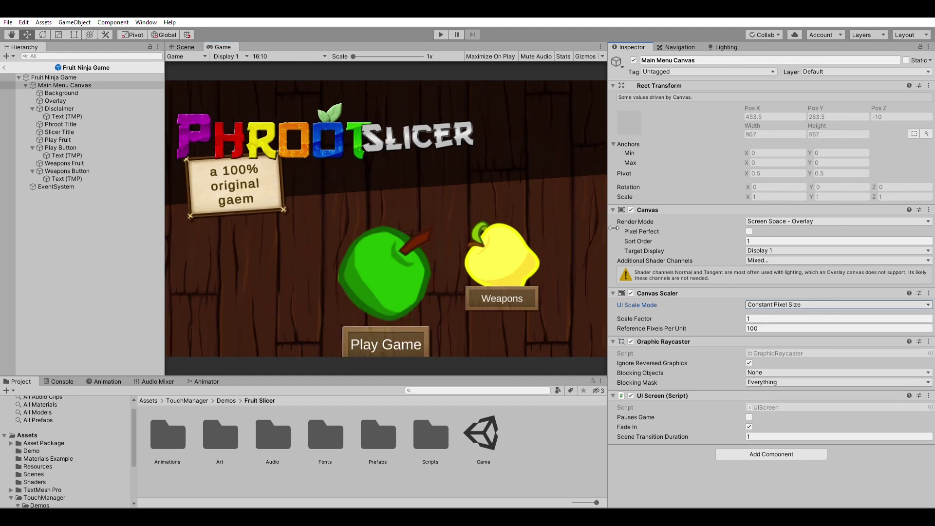
{"action": "left_click_drag", "start_coordinate": [613, 228], "coordinate": [697, 228]}
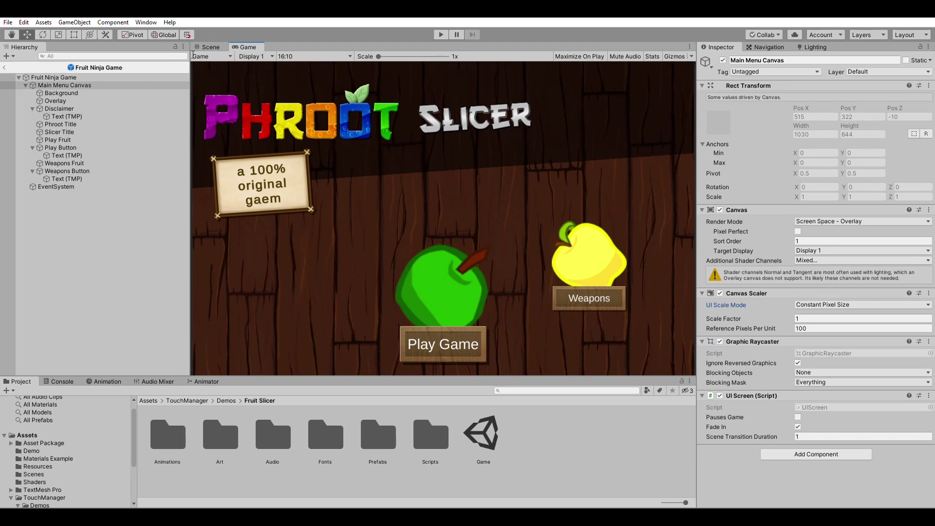
In the Scene view, examine the anchors of the menu elements from Phroot Title up to Background.
{"action": "left_click", "coordinate": [210, 47]}
{"action": "left_click", "coordinate": [303, 149]}
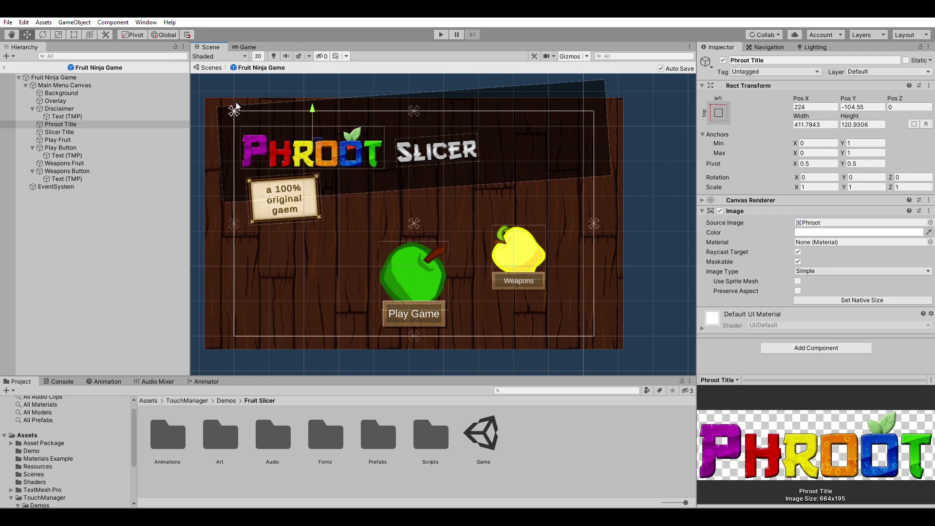
{"action": "left_click", "coordinate": [66, 129]}
{"action": "key", "text": "Up"}
{"action": "key", "text": "Up"}
{"action": "key", "text": "Up"}
{"action": "key", "text": "Up"}
{"action": "key", "text": "Up"}
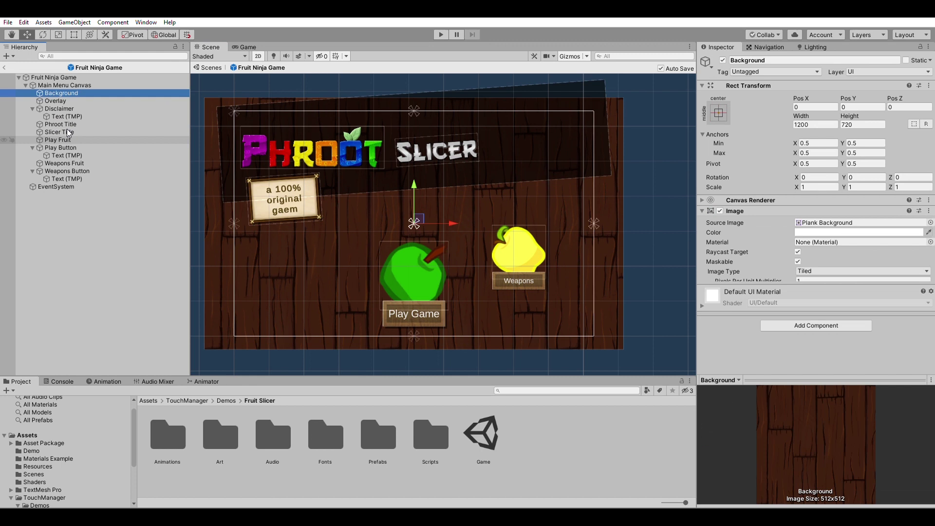
{"action": "key", "text": "Down"}
{"action": "key", "text": "Down"}
{"action": "key", "text": "Down"}
{"action": "key", "text": "Up"}
{"action": "key", "text": "Up"}
{"action": "key", "text": "Up"}
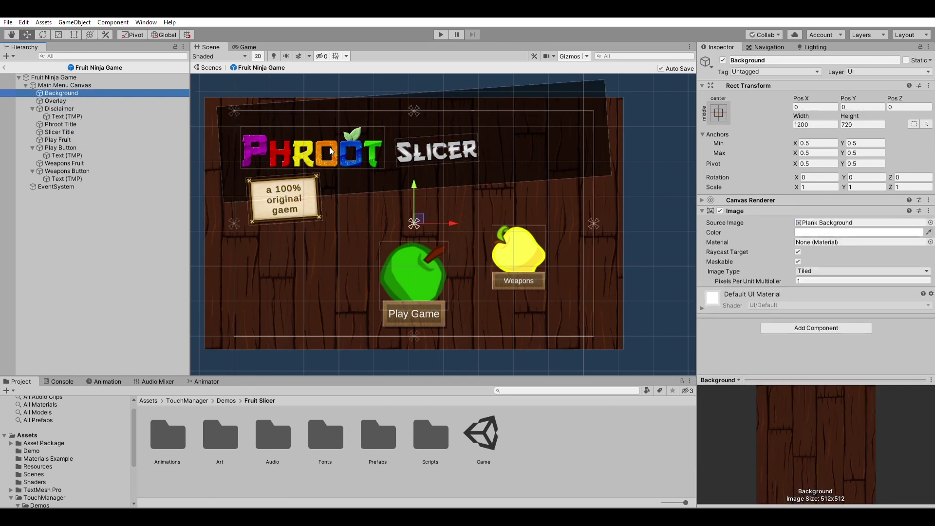
Examine the anchors of the Disclaimer banner in the Scene view.
{"action": "key", "text": "ctrl+z"}
{"action": "key", "text": "ctrl+z"}
{"action": "key", "text": "ctrl+y"}
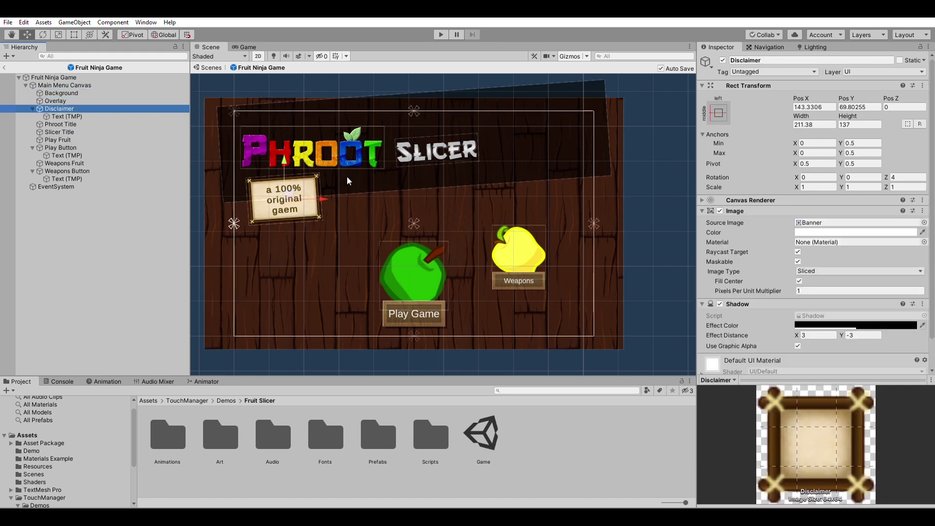
{"action": "key", "text": "Up"}
{"action": "key", "text": "Down"}
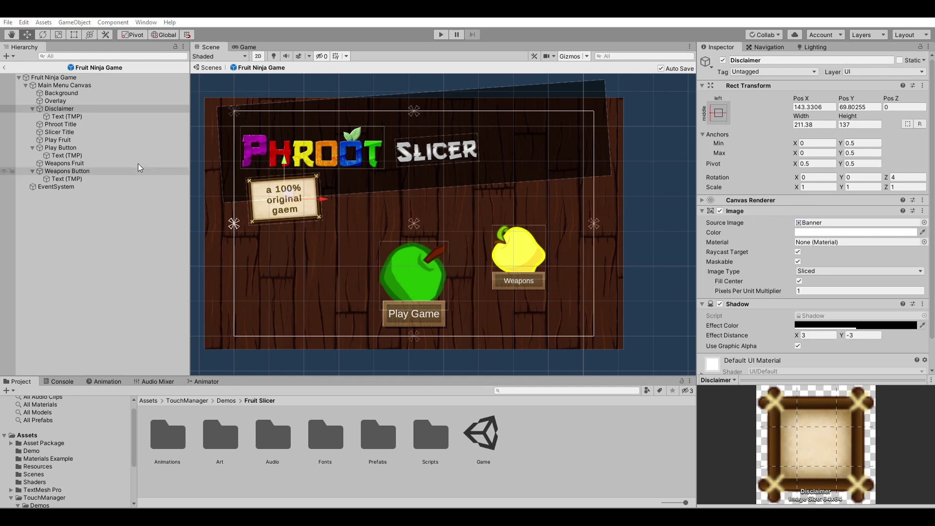
{"action": "left_click", "coordinate": [39, 108]}
Spread the Phroot Title's anchors to its corners, with min about 0.017, 0.745 and max about 0.418, 0.930.
{"action": "left_click", "coordinate": [54, 124]}
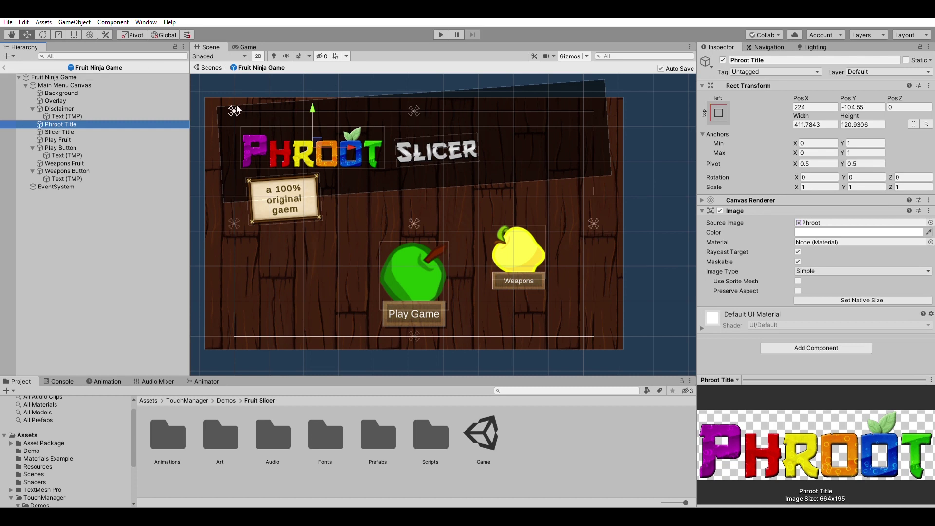
{"action": "left_click_drag", "start_coordinate": [236, 112], "coordinate": [387, 164]}
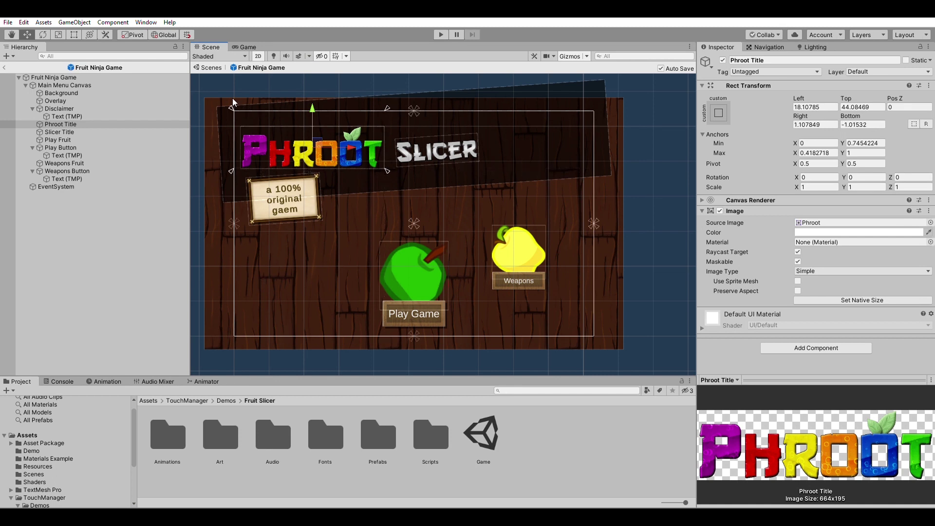
{"action": "left_click_drag", "start_coordinate": [233, 108], "coordinate": [238, 114]}
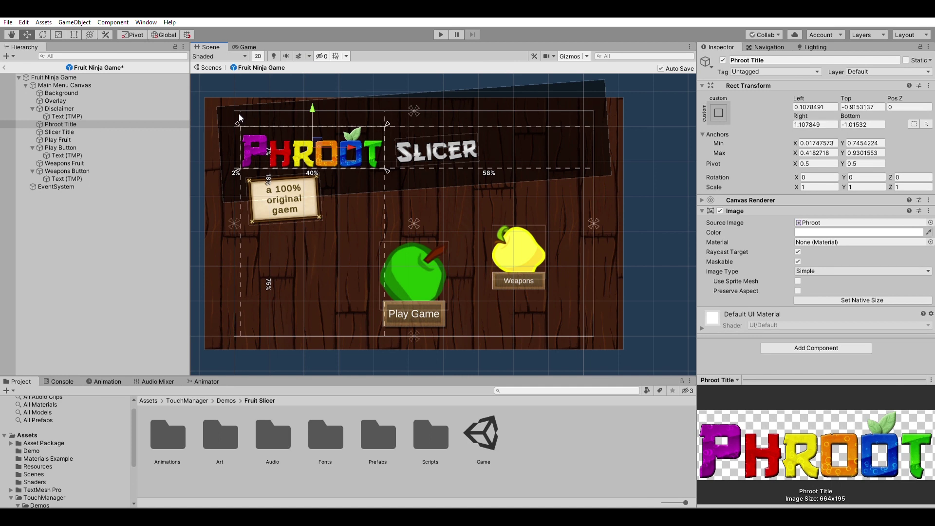
Set the Phroot Title's Left, Top, Right and Bottom offsets to 0.
{"action": "left_click", "coordinate": [822, 106]}
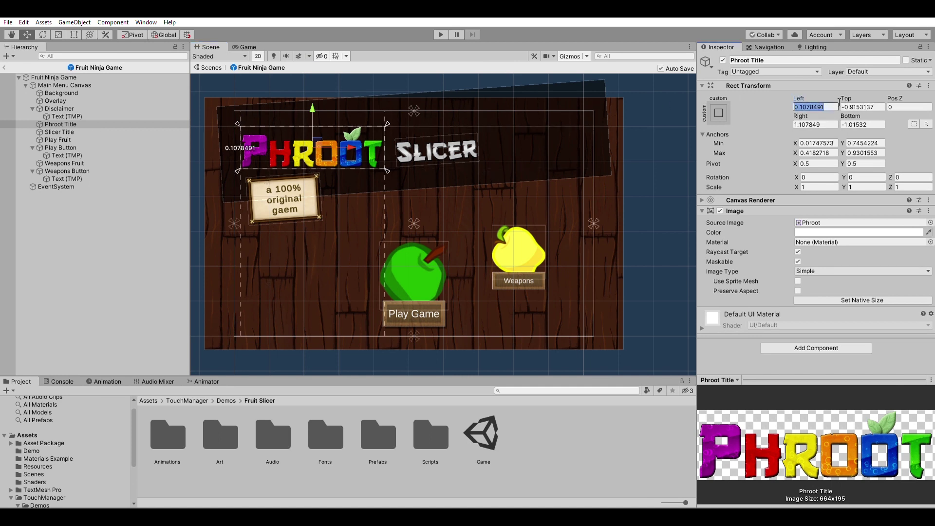
{"action": "type", "text": "0"}
{"action": "key", "text": "Tab"}
{"action": "type", "text": "0"}
{"action": "left_click", "coordinate": [822, 123]}
{"action": "type", "text": "0"}
{"action": "left_click", "coordinate": [866, 123]}
{"action": "type", "text": "0"}
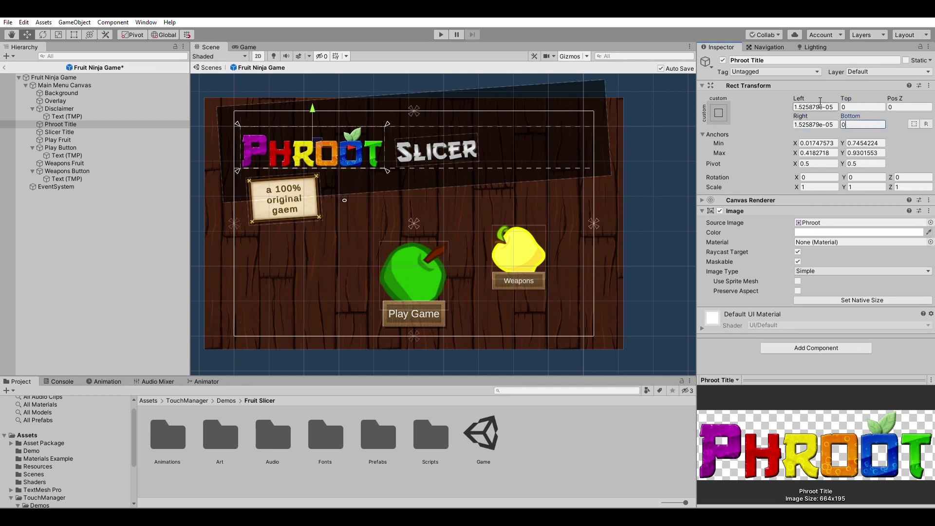
{"action": "left_click", "coordinate": [823, 107]}
{"action": "type", "text": "0"}
{"action": "left_click", "coordinate": [826, 123]}
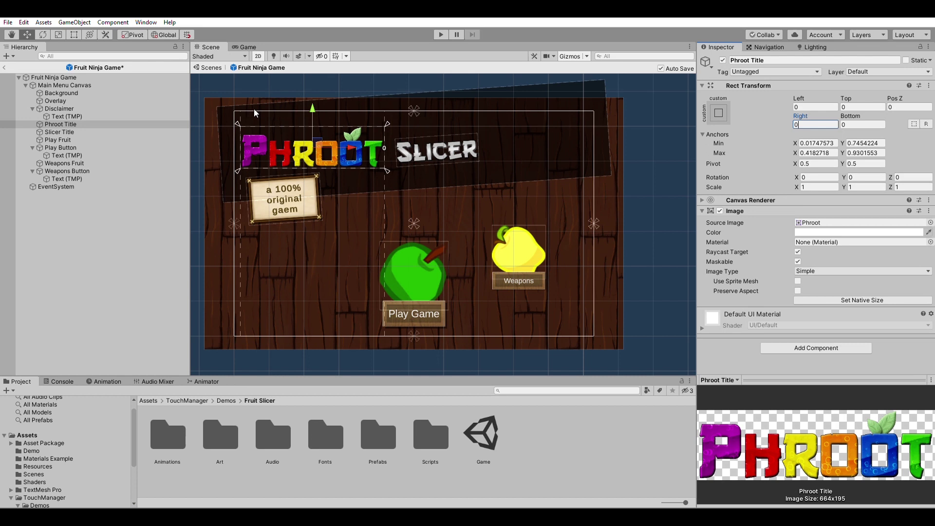
{"action": "type", "text": "0"}
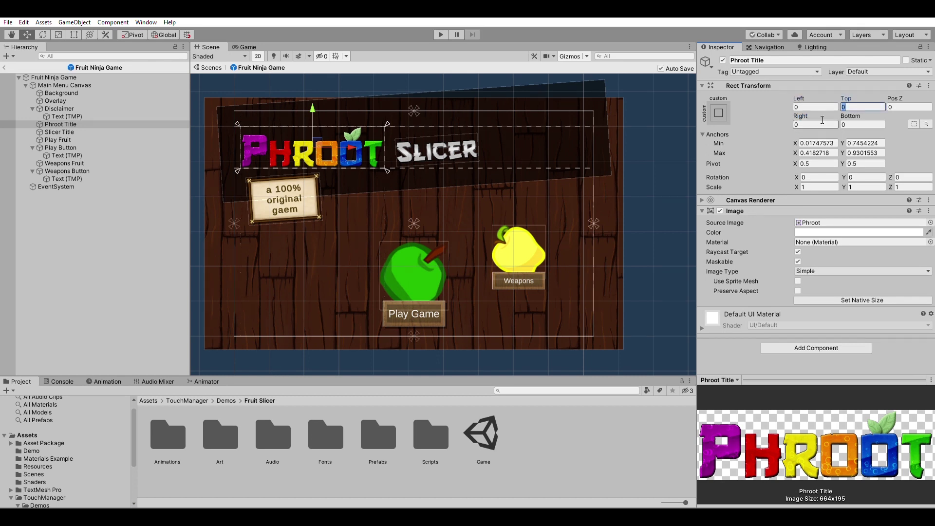
{"action": "key", "text": "Tab"}
Examine how the re-anchored Phroot Title scales by narrowing and widening the Game view.
{"action": "left_click", "coordinate": [248, 46]}
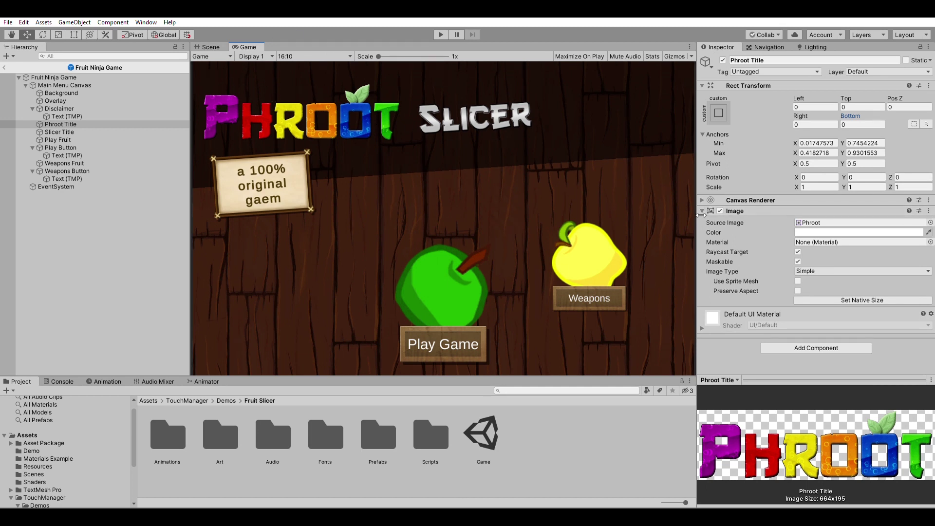
{"action": "mouse_move", "coordinate": [701, 214]}
{"action": "left_mouse_down"}
{"action": "mouse_move", "coordinate": [546, 215]}
{"action": "mouse_move", "coordinate": [685, 214]}
{"action": "left_mouse_up"}
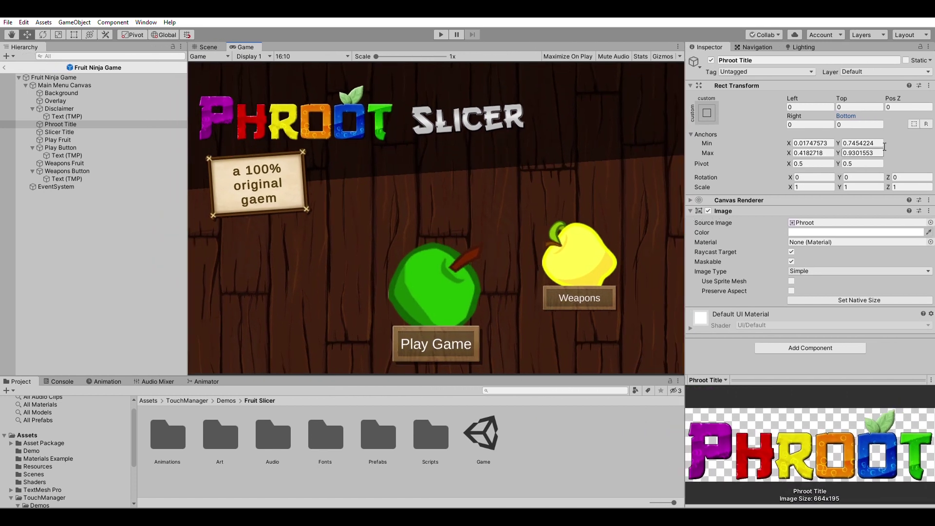
{"action": "left_click", "coordinate": [208, 46]}
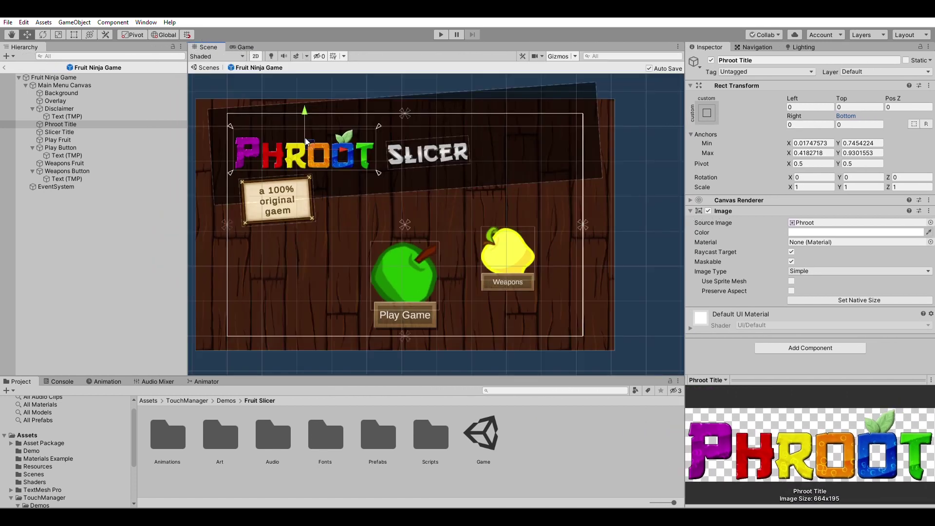
{"action": "left_click", "coordinate": [857, 119]}
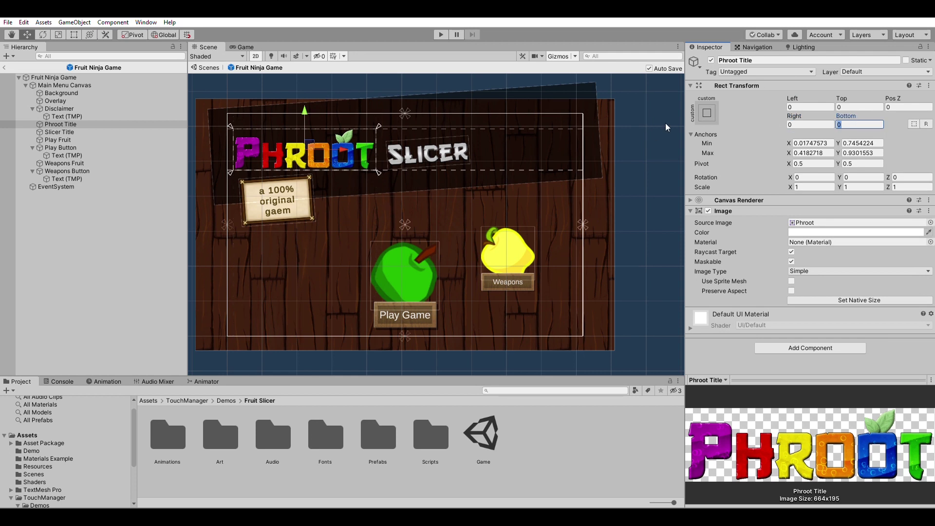
{"action": "left_click", "coordinate": [244, 46]}
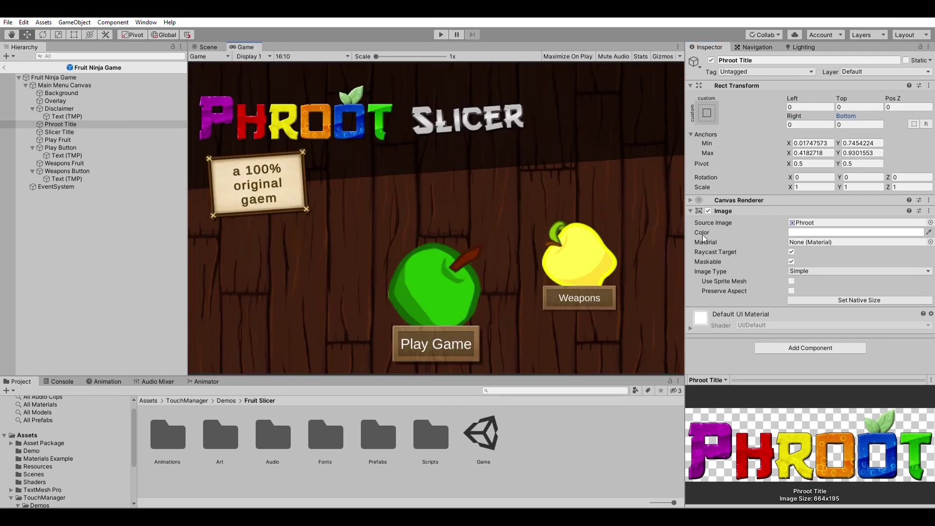
{"action": "left_click_drag", "start_coordinate": [685, 235], "coordinate": [522, 232]}
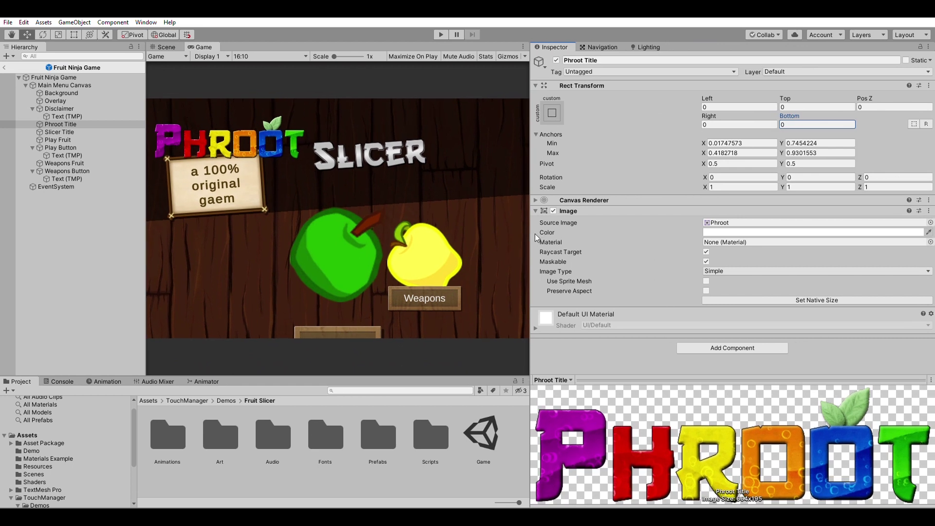
{"action": "left_click_drag", "start_coordinate": [533, 233], "coordinate": [583, 239]}
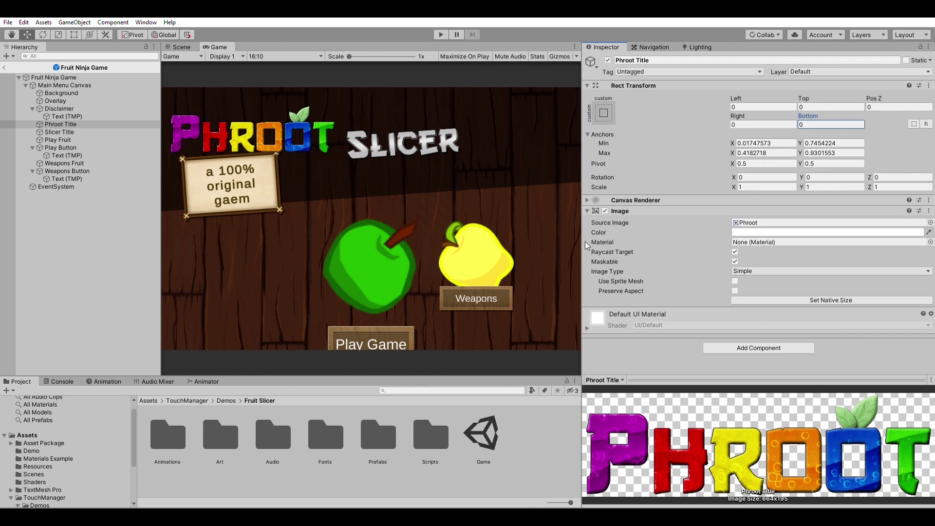
{"action": "left_click_drag", "start_coordinate": [583, 240], "coordinate": [705, 238]}
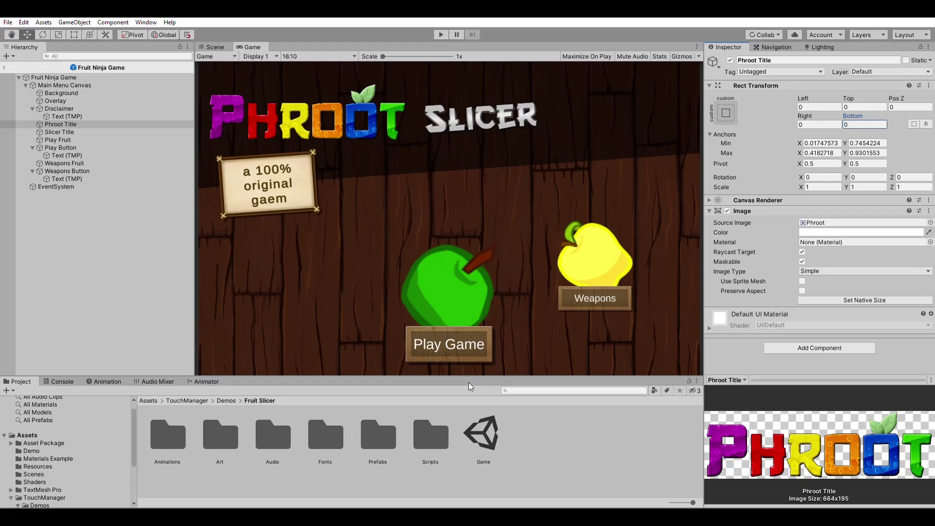
{"action": "left_click_drag", "start_coordinate": [477, 372], "coordinate": [442, 380]}
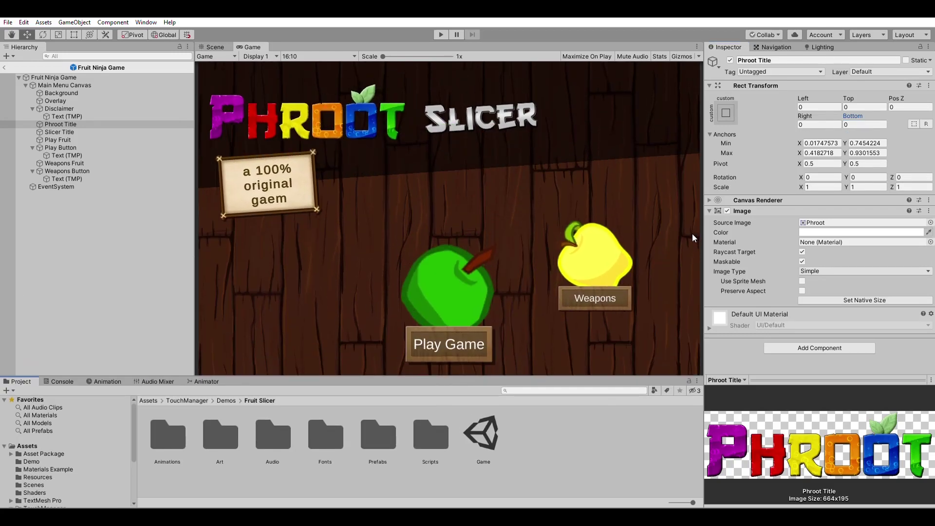
{"action": "left_click_drag", "start_coordinate": [200, 240], "coordinate": [177, 238]}
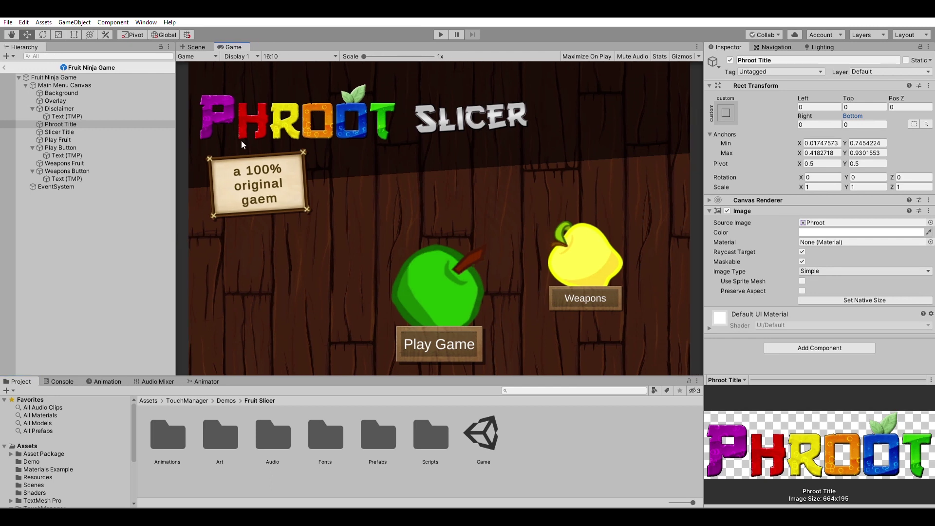
Enable Preserve Aspect on the Phroot Title image and check the logo in a much narrower Game view.
{"action": "left_click", "coordinate": [196, 47]}
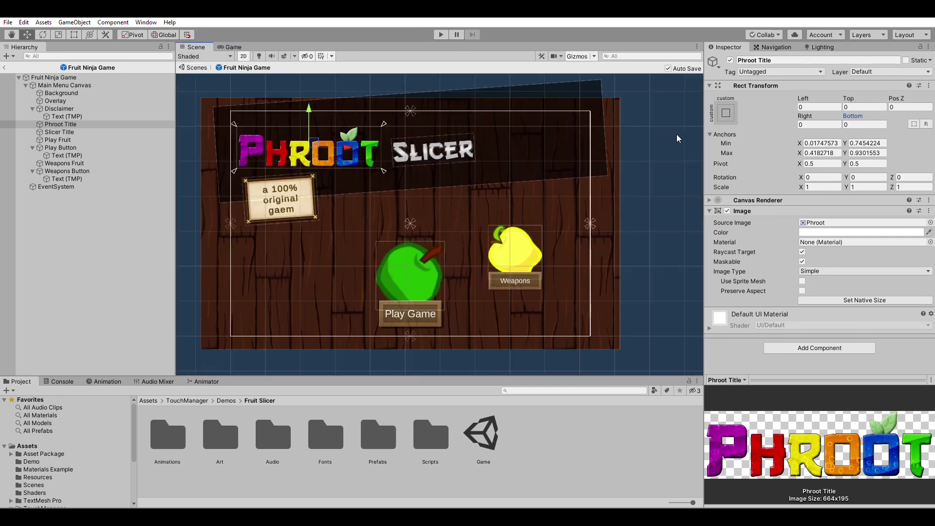
{"action": "left_click", "coordinate": [802, 289]}
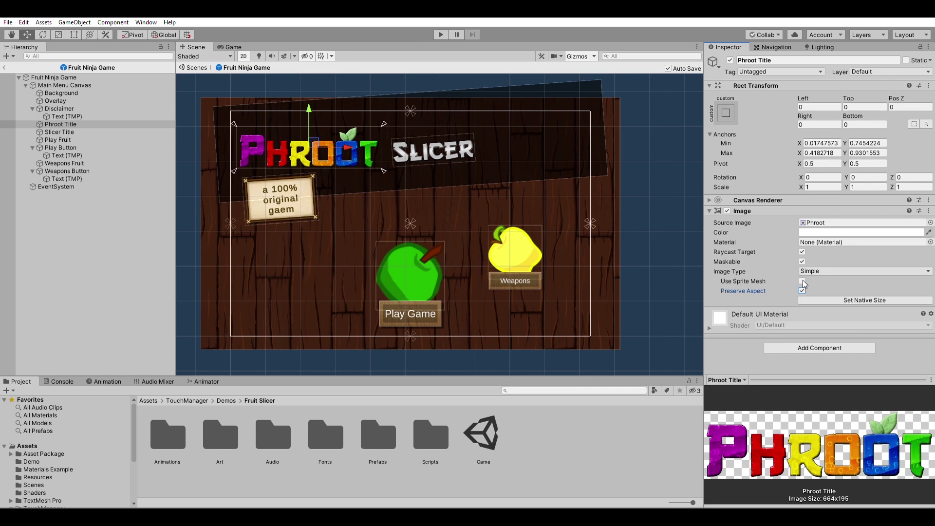
{"action": "left_click_drag", "start_coordinate": [707, 241], "coordinate": [565, 241]}
{"action": "left_click", "coordinate": [209, 47]}
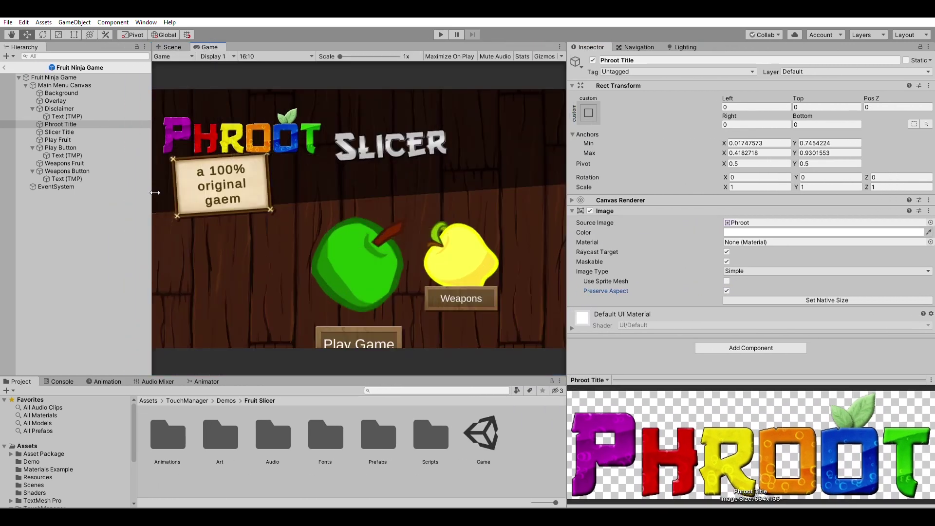
{"action": "left_click_drag", "start_coordinate": [152, 193], "coordinate": [200, 228]}
{"action": "left_click", "coordinate": [726, 290]}
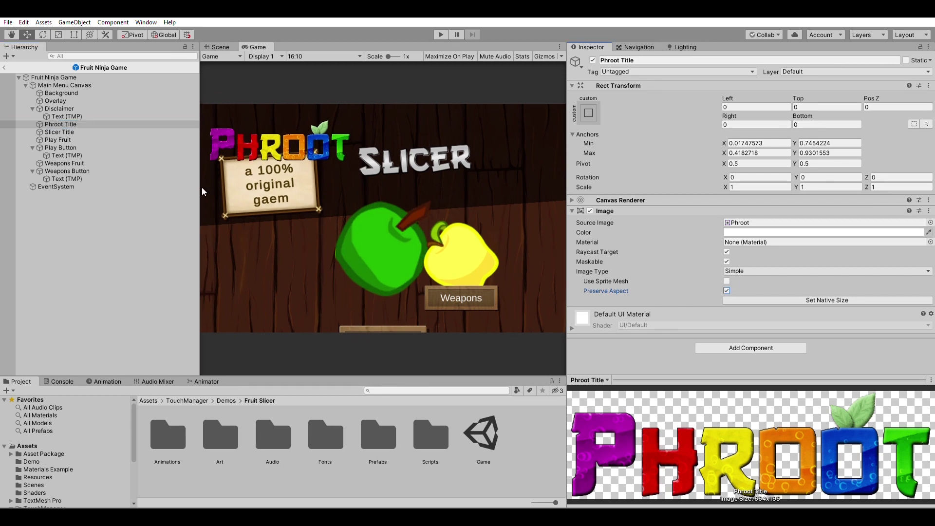
{"action": "left_click_drag", "start_coordinate": [204, 198], "coordinate": [342, 217]}
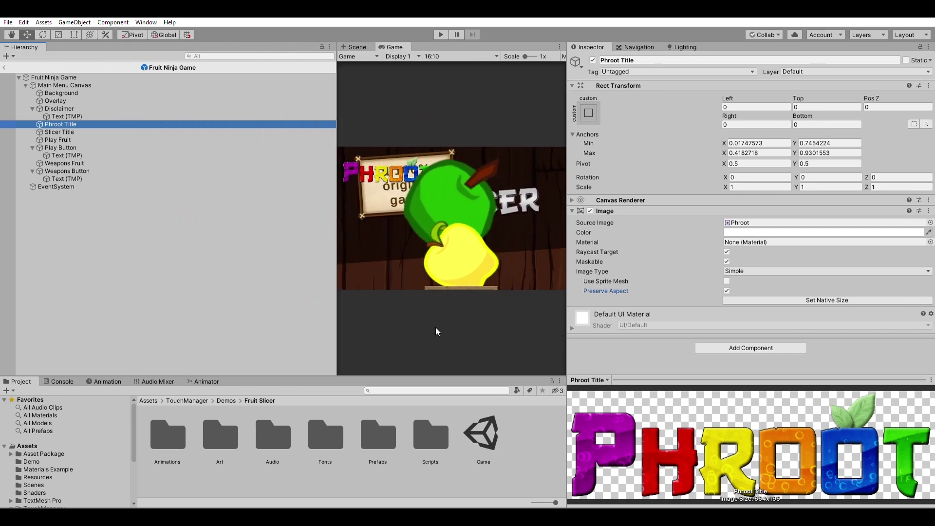
Set the Game view to Free Aspect and compare the resized logo with Preserve Aspect off and on, leaving it on.
{"action": "left_click", "coordinate": [438, 57]}
{"action": "left_click", "coordinate": [446, 66]}
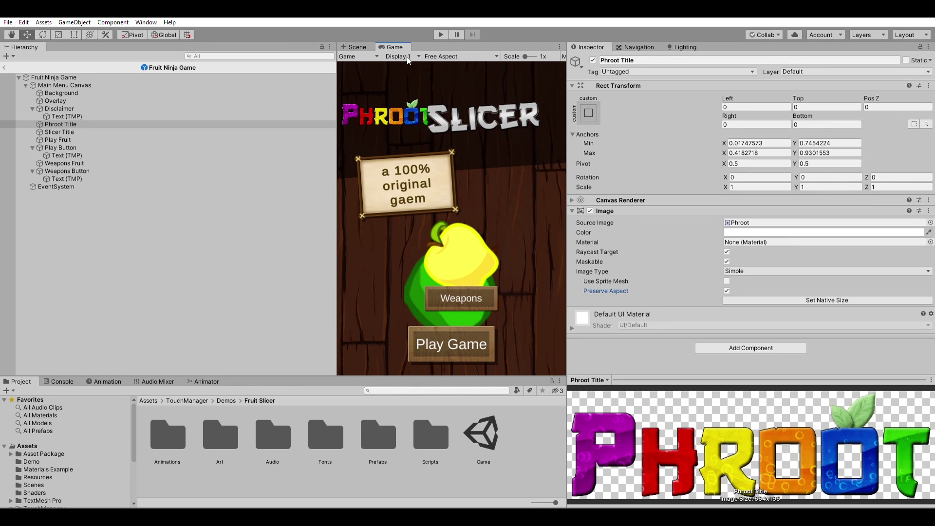
{"action": "left_click_drag", "start_coordinate": [336, 169], "coordinate": [255, 165]}
{"action": "left_click", "coordinate": [726, 289]}
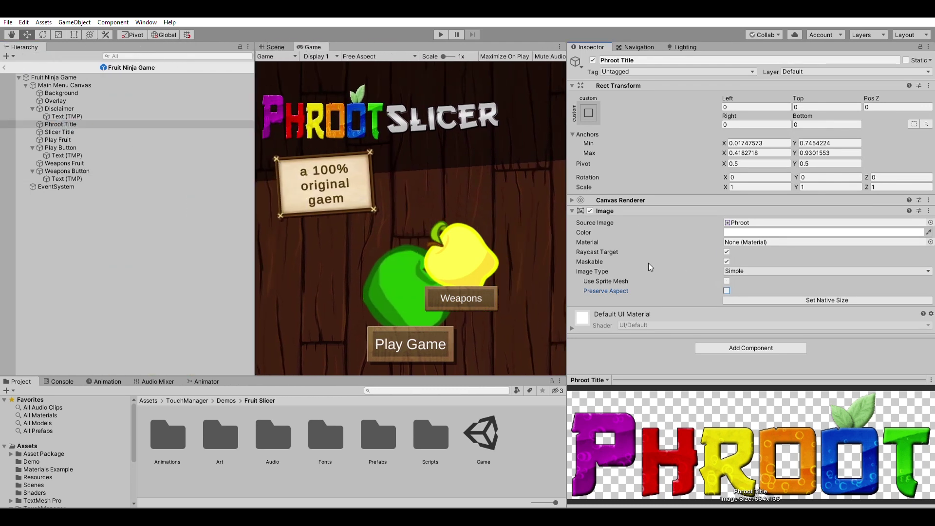
{"action": "left_click_drag", "start_coordinate": [258, 223], "coordinate": [175, 184]}
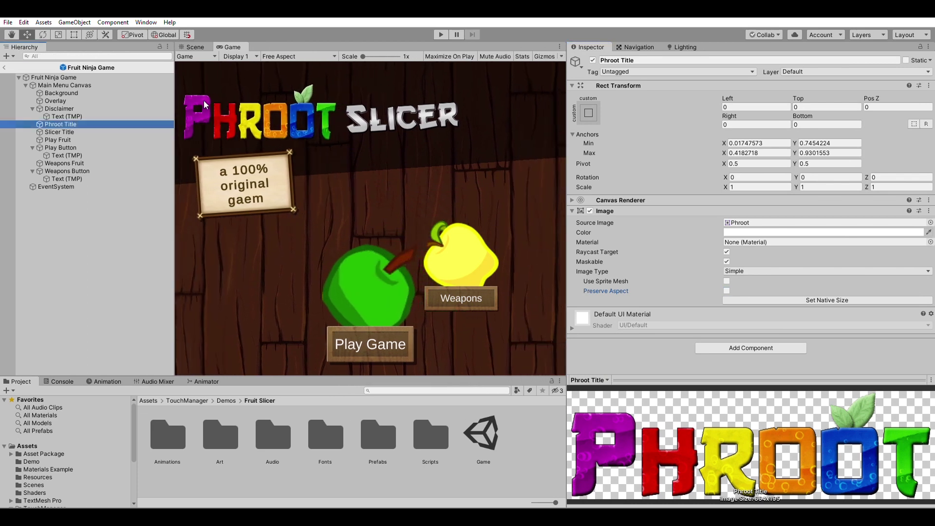
{"action": "left_click", "coordinate": [726, 287]}
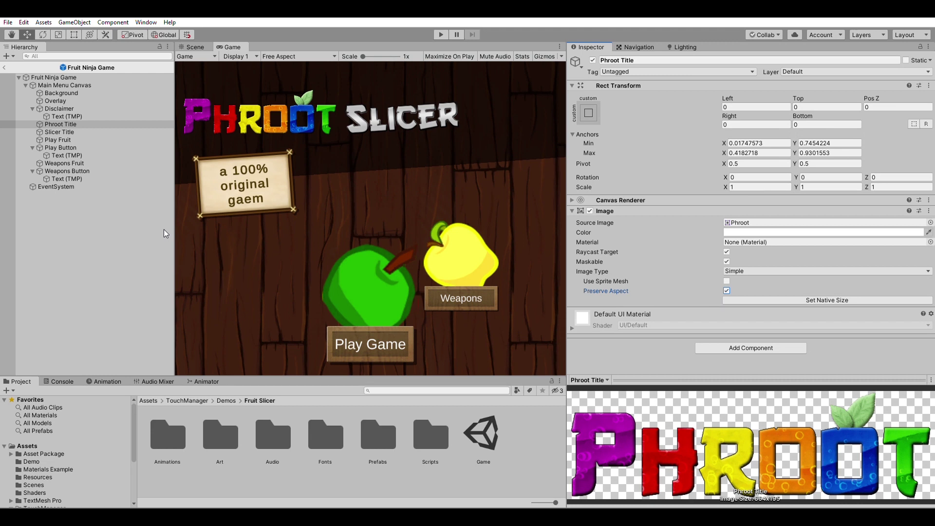
{"action": "left_click_drag", "start_coordinate": [175, 231], "coordinate": [127, 229]}
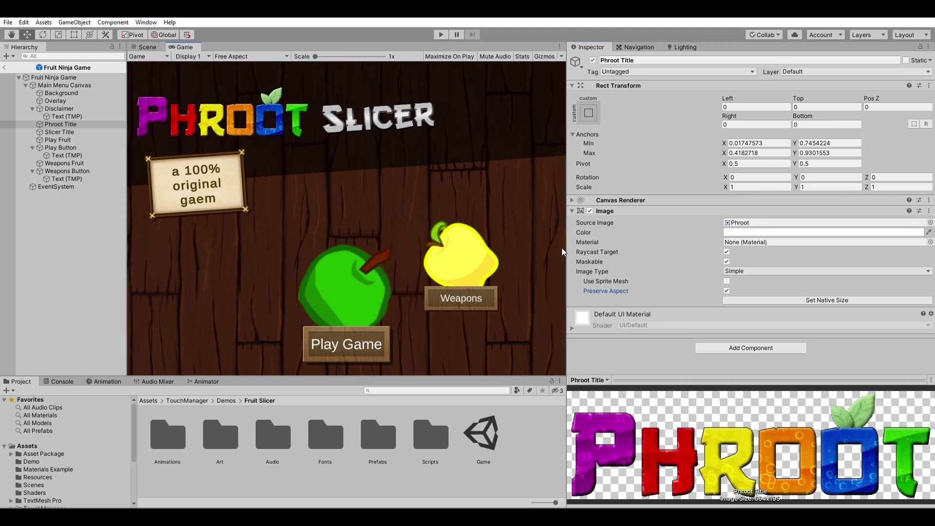
{"action": "left_click_drag", "start_coordinate": [561, 251], "coordinate": [628, 250]}
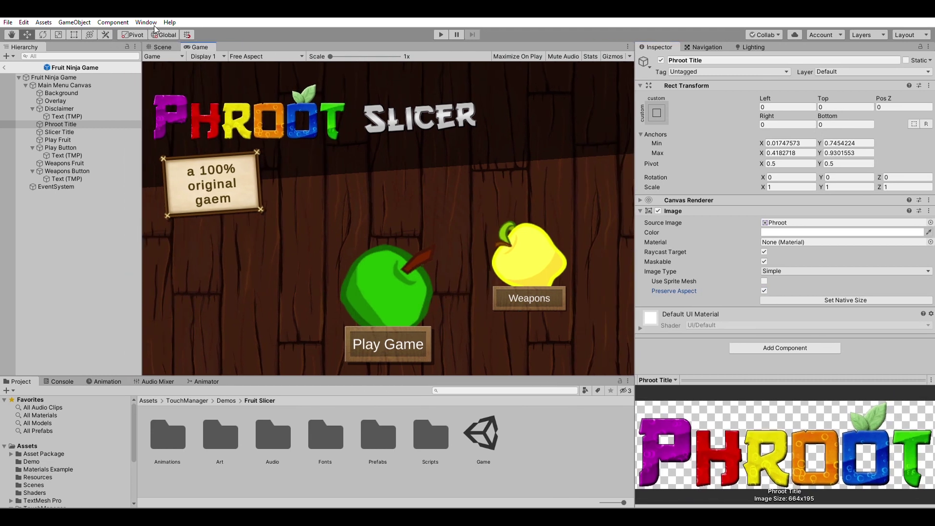
In the Scene view, review the Phroot Title's Left, Top, Right and Bottom offsets.
{"action": "left_click", "coordinate": [162, 46]}
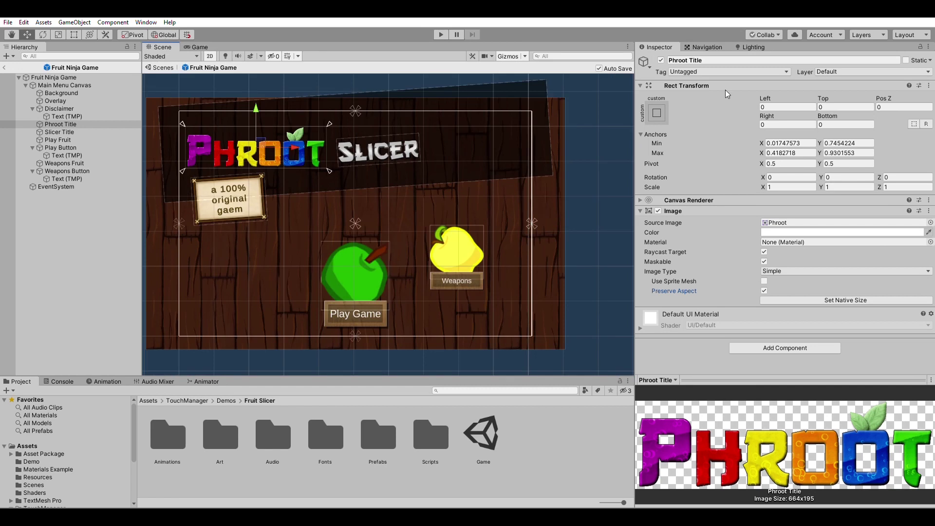
{"action": "left_click", "coordinate": [799, 107]}
{"action": "left_click", "coordinate": [832, 107]}
{"action": "left_click", "coordinate": [797, 124]}
{"action": "left_click", "coordinate": [829, 124]}
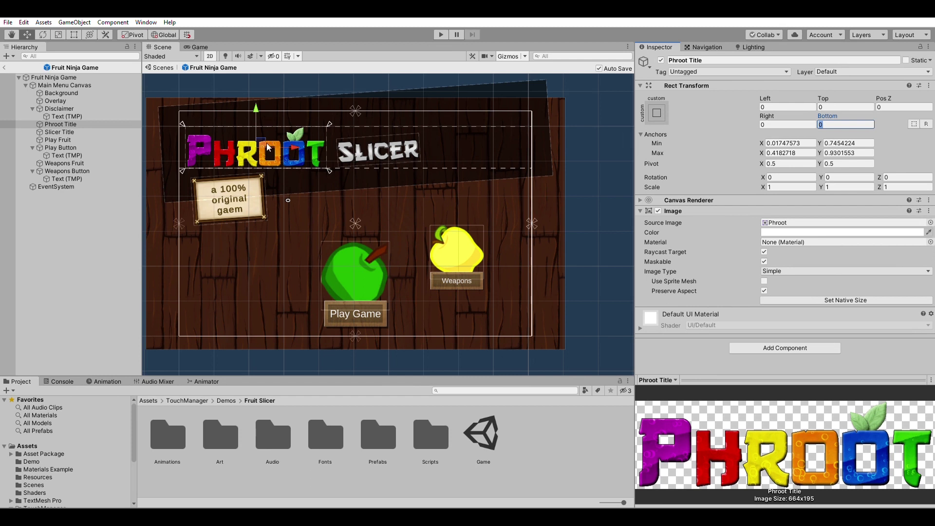
Spread the Disclaimer banner's anchors to its corners, about 0.037, 0.5 minimum and 0.239, 0.71 maximum, and save the prefab.
{"action": "left_click", "coordinate": [248, 200]}
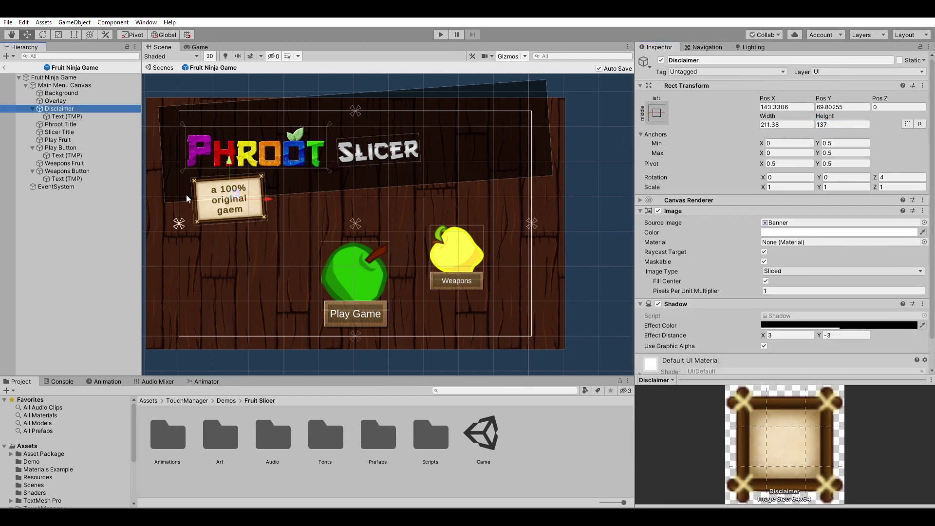
{"action": "left_click_drag", "start_coordinate": [183, 220], "coordinate": [266, 168]}
{"action": "key", "text": "ctrl+s"}
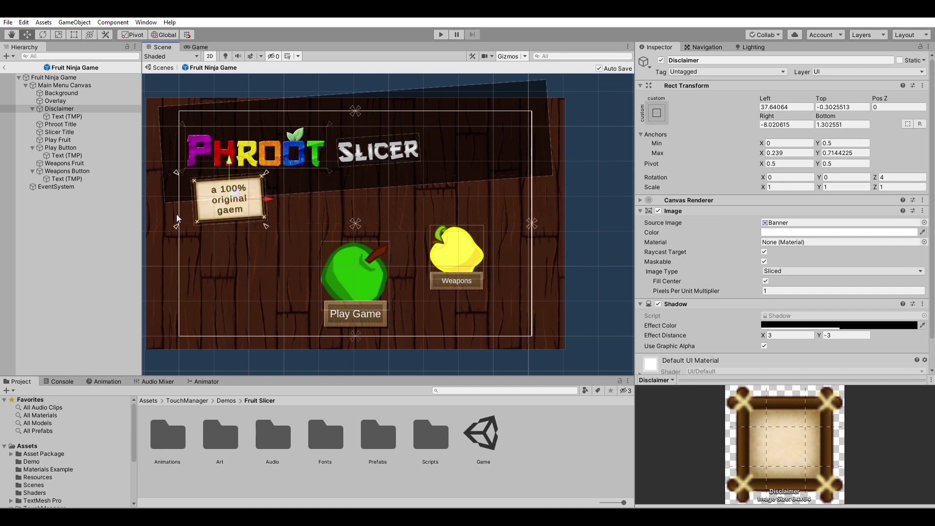
{"action": "left_click_drag", "start_coordinate": [176, 214], "coordinate": [191, 216]}
{"action": "left_click_drag", "start_coordinate": [190, 168], "coordinate": [189, 165]}
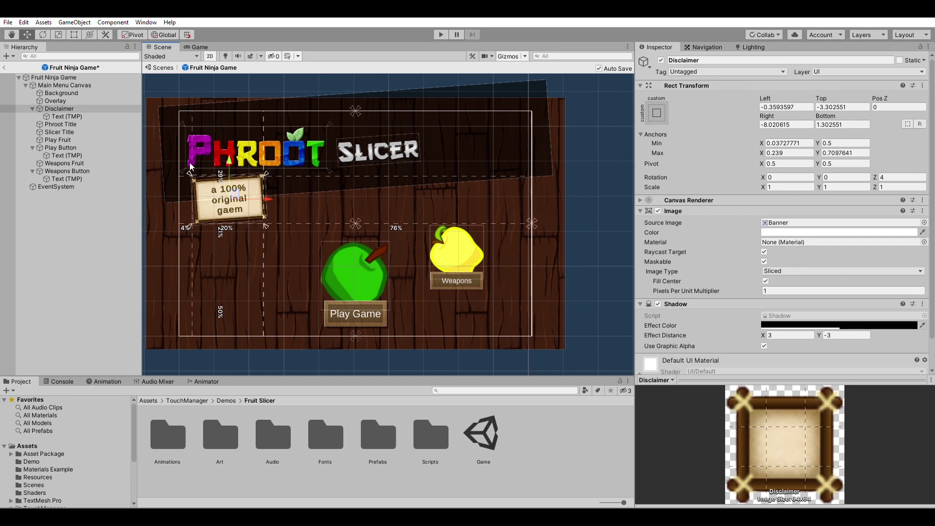
{"action": "key", "text": "ctrl+s"}
Set the Disclaimer's Left, Top, Right and Bottom offsets to 0.
{"action": "left_click", "coordinate": [794, 106]}
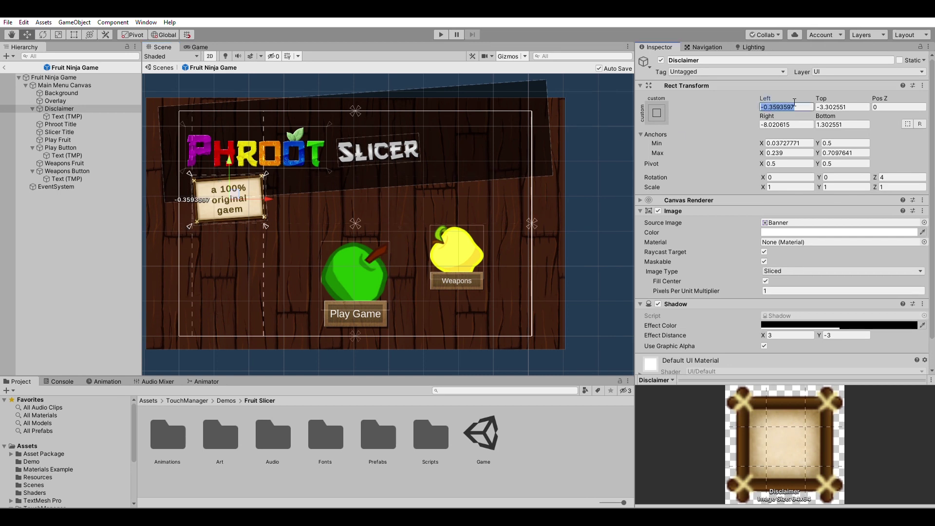
{"action": "type", "text": "0"}
{"action": "key", "text": "Tab"}
{"action": "type", "text": "0"}
{"action": "key", "text": "Tab"}
{"action": "type", "text": "0"}
{"action": "key", "text": "Tab"}
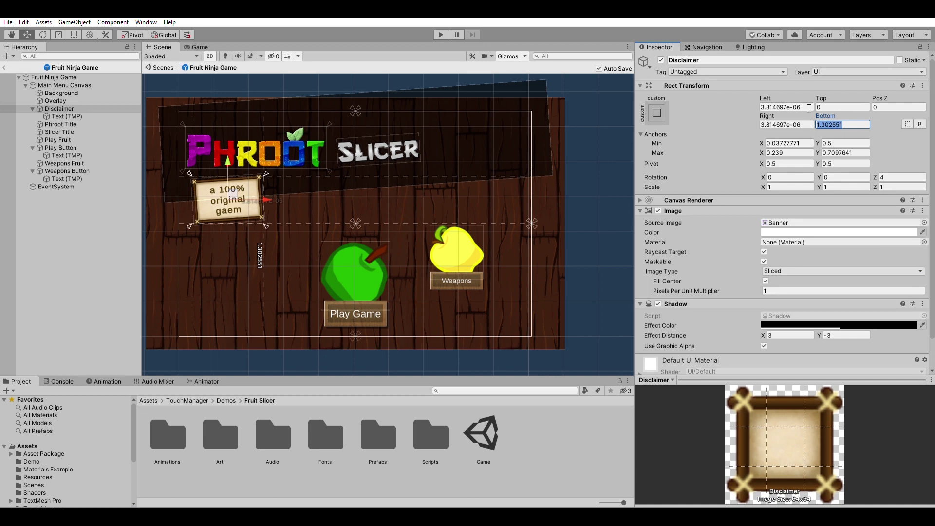
{"action": "type", "text": "0"}
{"action": "left_click", "coordinate": [806, 124]}
{"action": "type", "text": "0"}
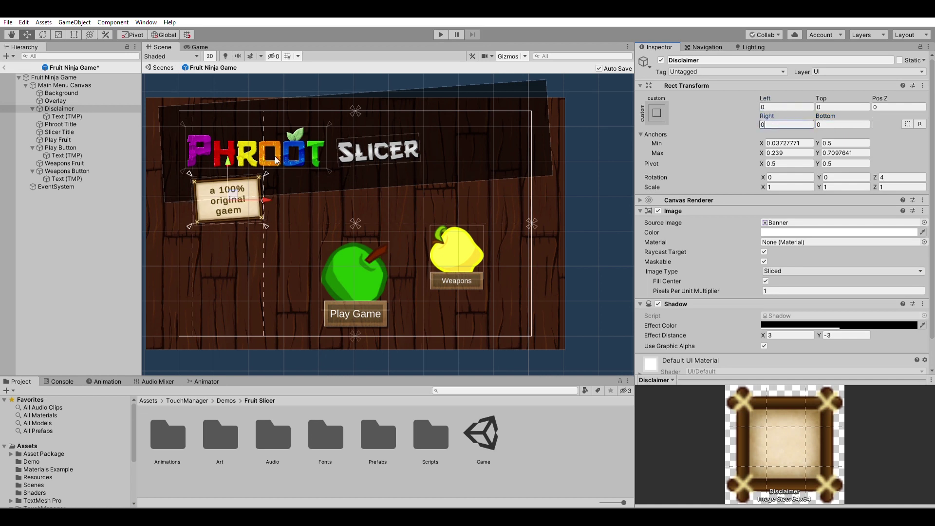
Check the Disclaimer banner in the Game view and review its Left, Top, Right and Bottom offsets in the Scene view.
{"action": "left_click", "coordinate": [56, 116]}
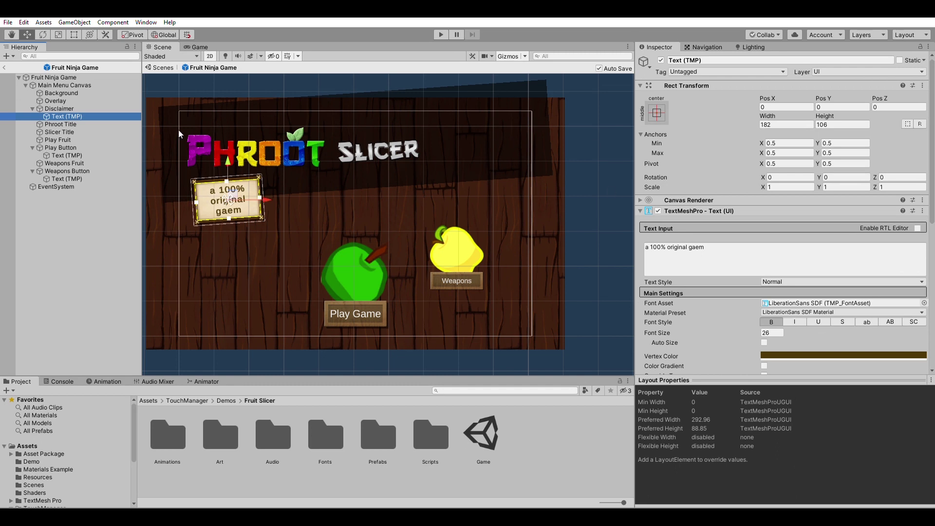
{"action": "key", "text": "Left"}
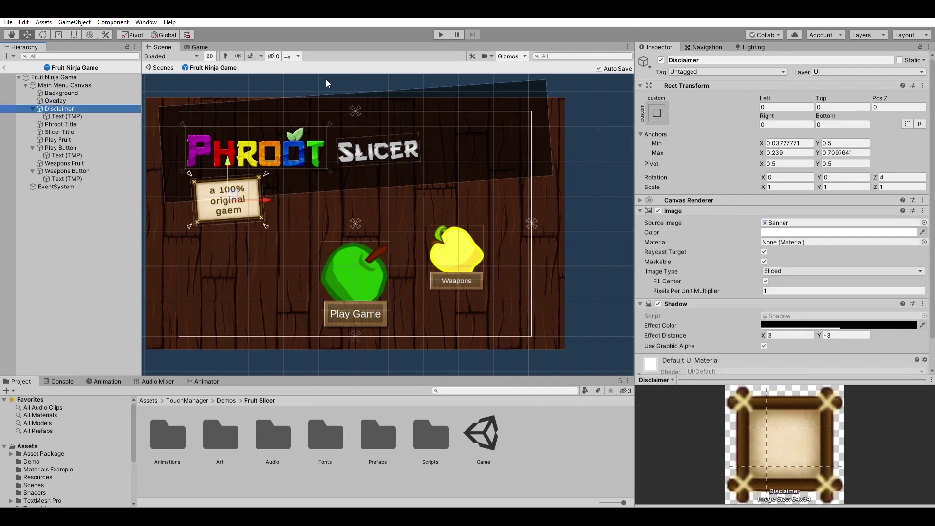
{"action": "left_click", "coordinate": [199, 47]}
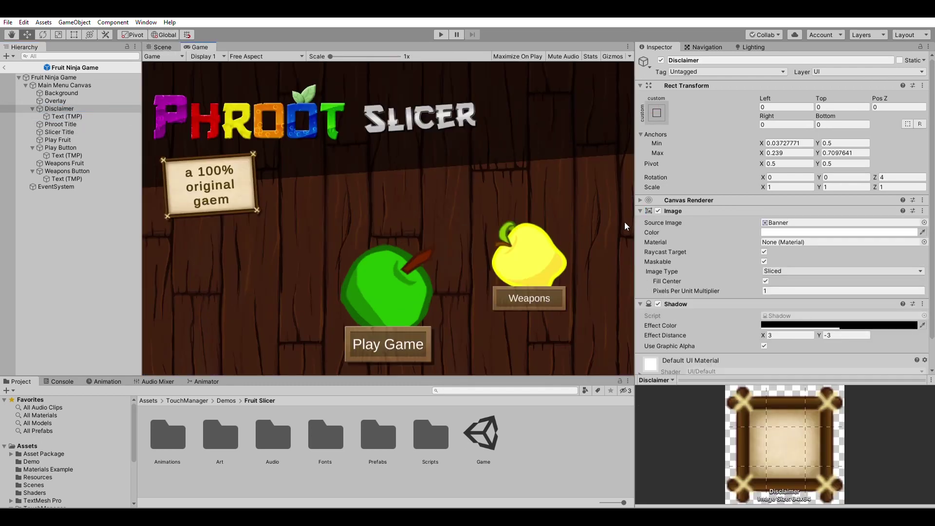
{"action": "left_click", "coordinate": [161, 47]}
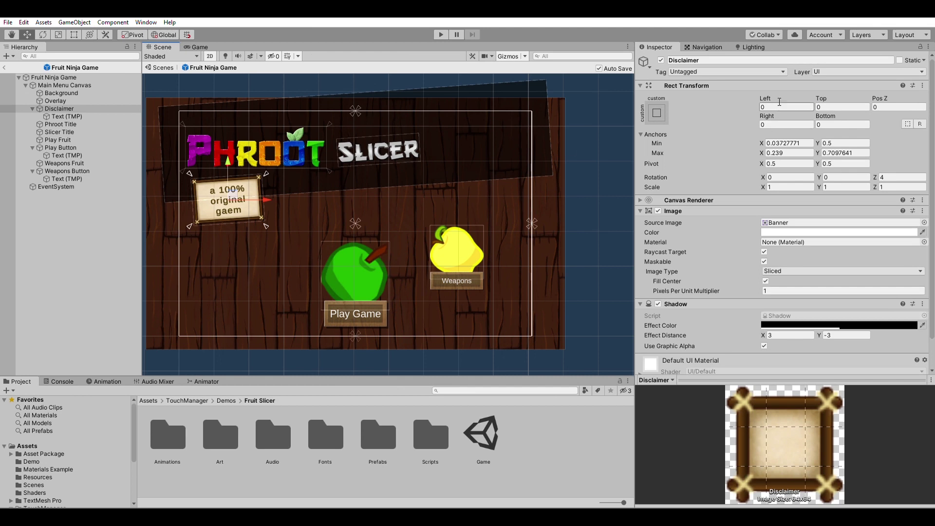
{"action": "left_click", "coordinate": [779, 104]}
{"action": "left_click", "coordinate": [828, 107]}
{"action": "left_click", "coordinate": [797, 124]}
{"action": "left_click", "coordinate": [829, 125]}
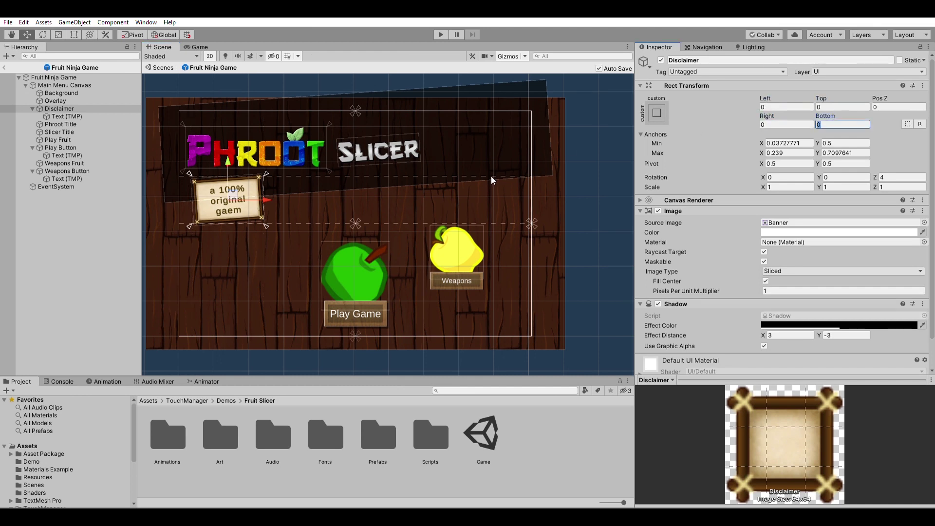
Try the middle-center anchor preset on the Disclaimer, review its position and size values, and undo the preset.
{"action": "left_click", "coordinate": [657, 107]}
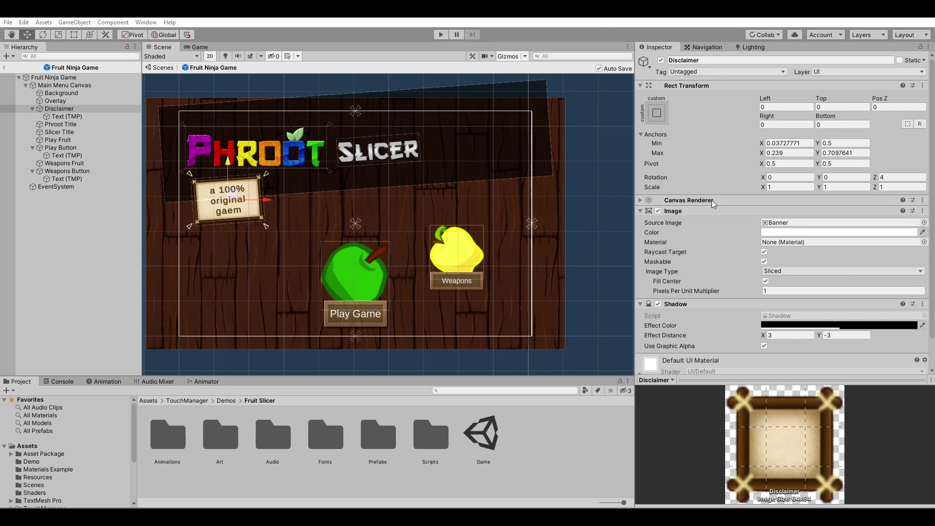
{"action": "left_click", "coordinate": [712, 200]}
{"action": "left_click", "coordinate": [785, 103]}
{"action": "left_click", "coordinate": [785, 104]}
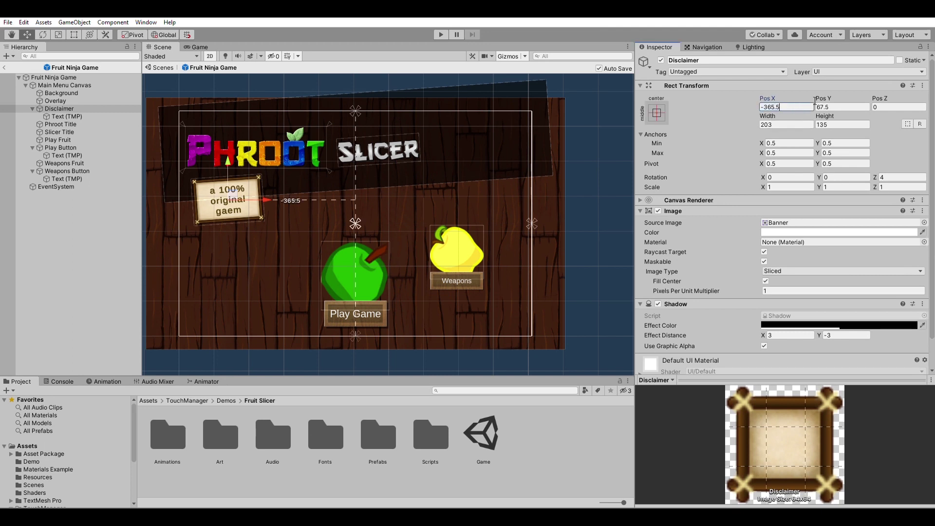
{"action": "key", "text": "Tab"}
{"action": "key", "text": "Tab"}
{"action": "key", "text": "Tab"}
{"action": "key", "text": "Tab"}
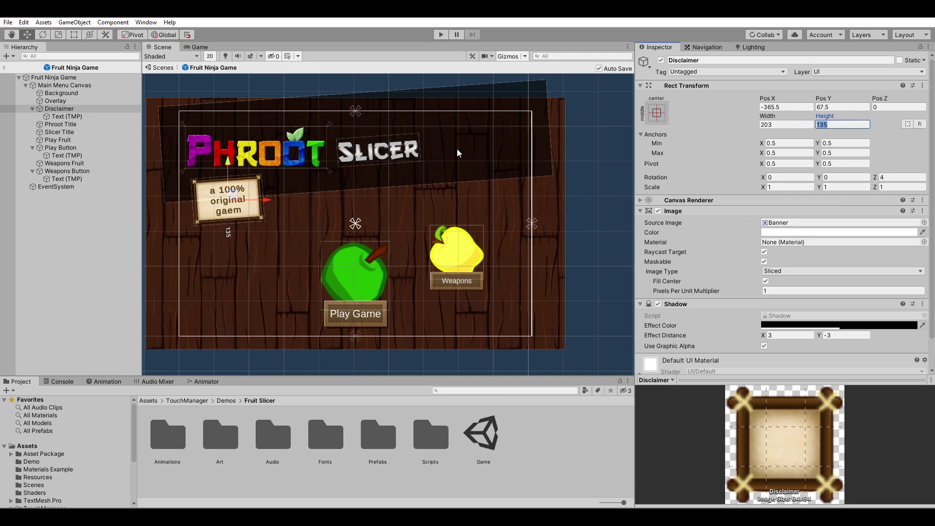
{"action": "key", "text": "ctrl+z"}
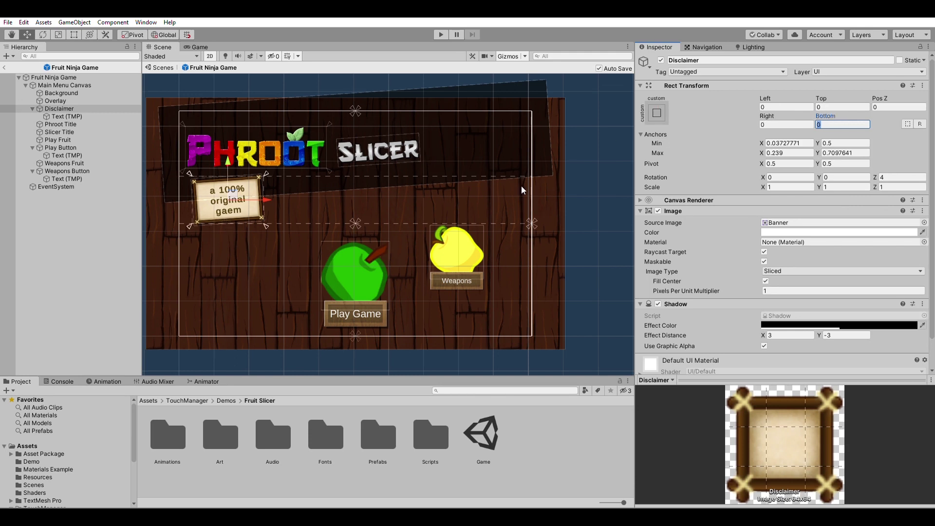
Recheck the Disclaimer's four edge offsets and examine how the banner stretches in a wider Game view.
{"action": "left_click", "coordinate": [787, 106]}
{"action": "left_click", "coordinate": [831, 107]}
{"action": "left_click", "coordinate": [797, 122]}
{"action": "key", "text": "Tab"}
{"action": "left_click", "coordinate": [200, 47]}
{"action": "left_click_drag", "start_coordinate": [637, 222], "coordinate": [744, 231]}
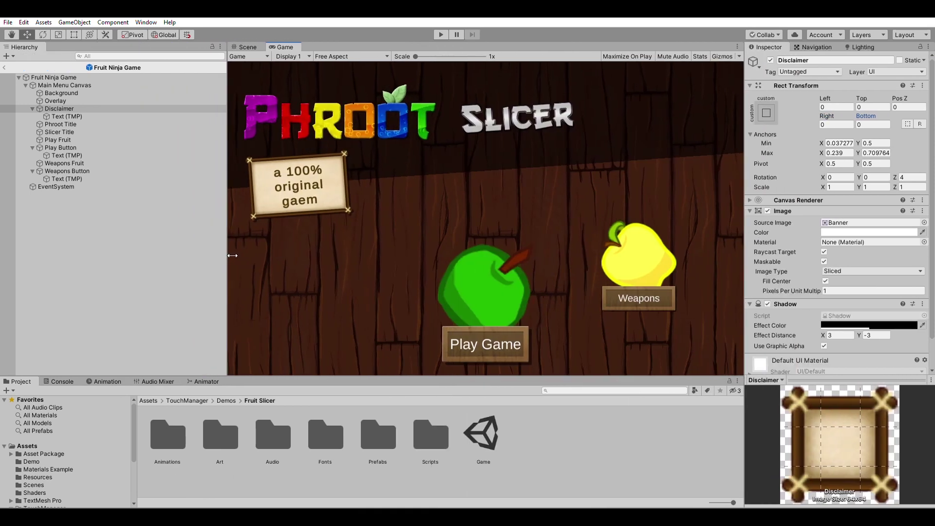
{"action": "left_click_drag", "start_coordinate": [232, 255], "coordinate": [208, 264]}
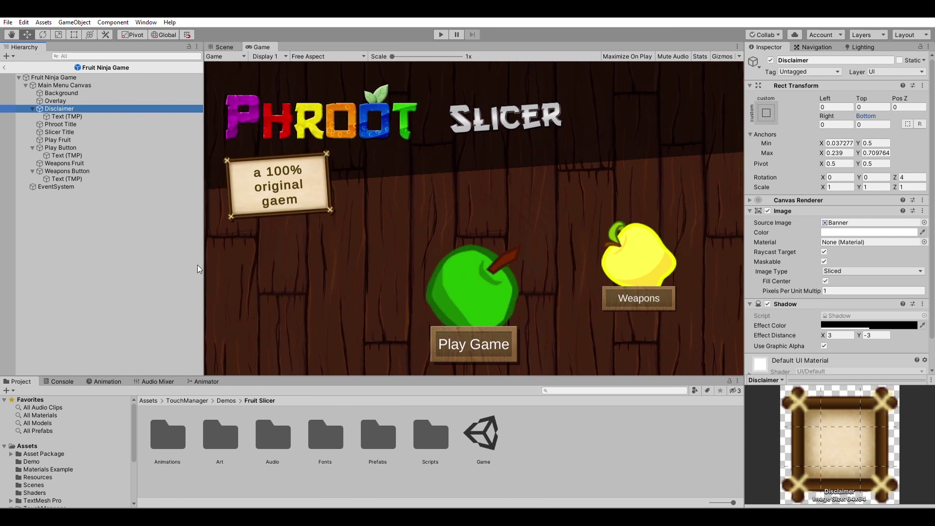
Apply the stretch-stretch anchor preset to the Disclaimer's child Text (TMP).
{"action": "left_click", "coordinate": [67, 115]}
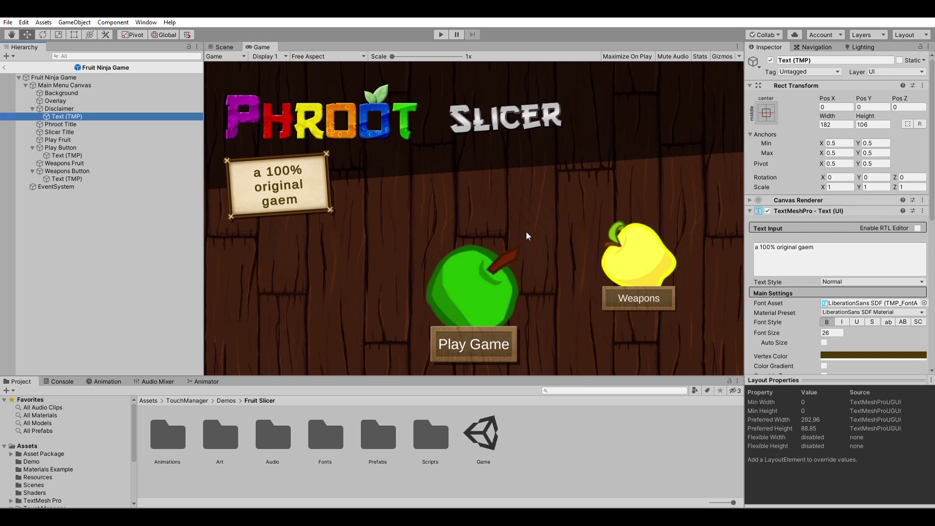
{"action": "left_click_drag", "start_coordinate": [822, 249], "coordinate": [574, 250]}
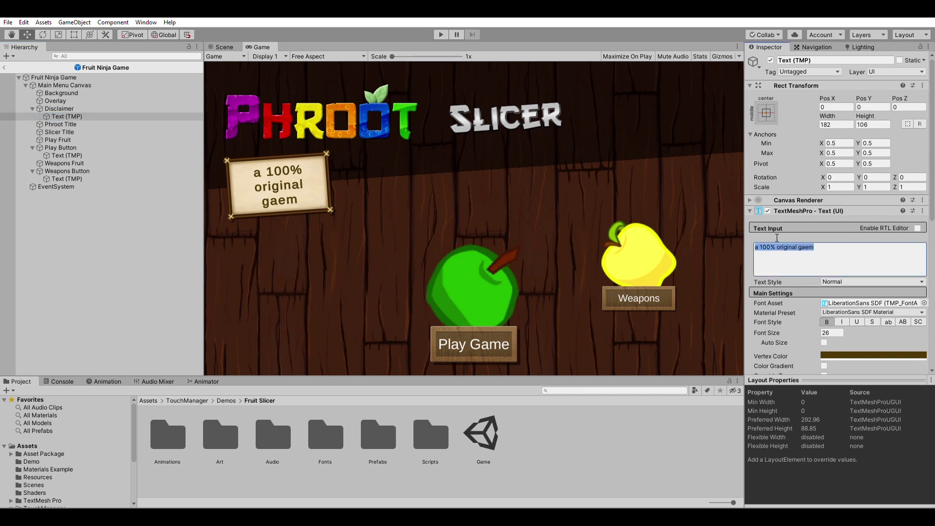
{"action": "left_click", "coordinate": [63, 109]}
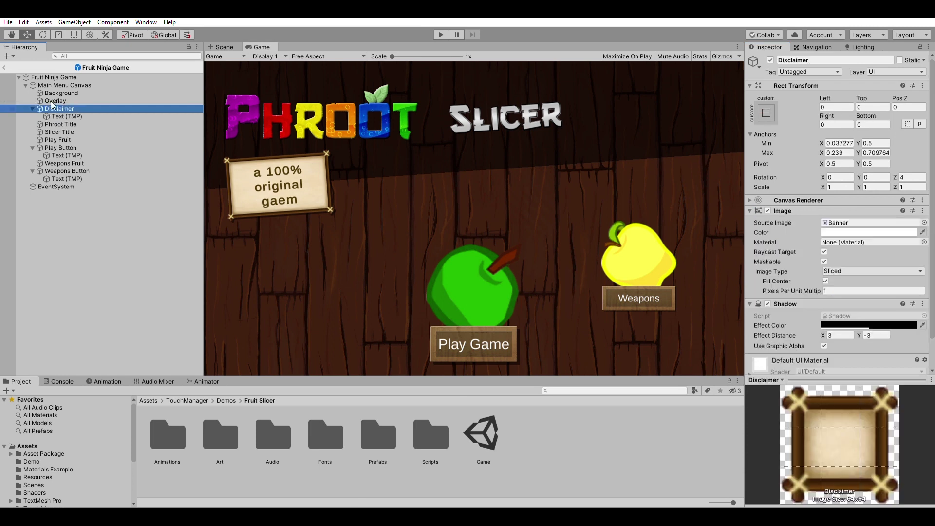
{"action": "left_click", "coordinate": [73, 116]}
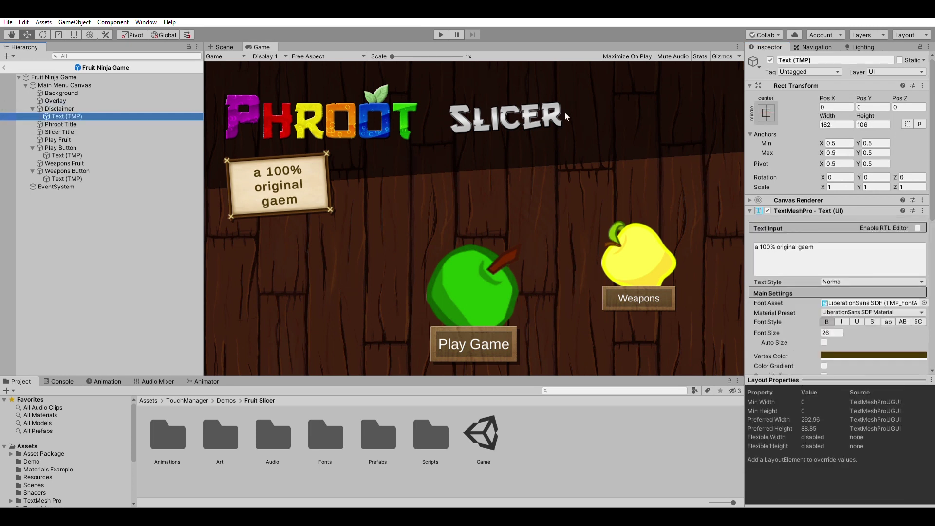
{"action": "left_click", "coordinate": [767, 106]}
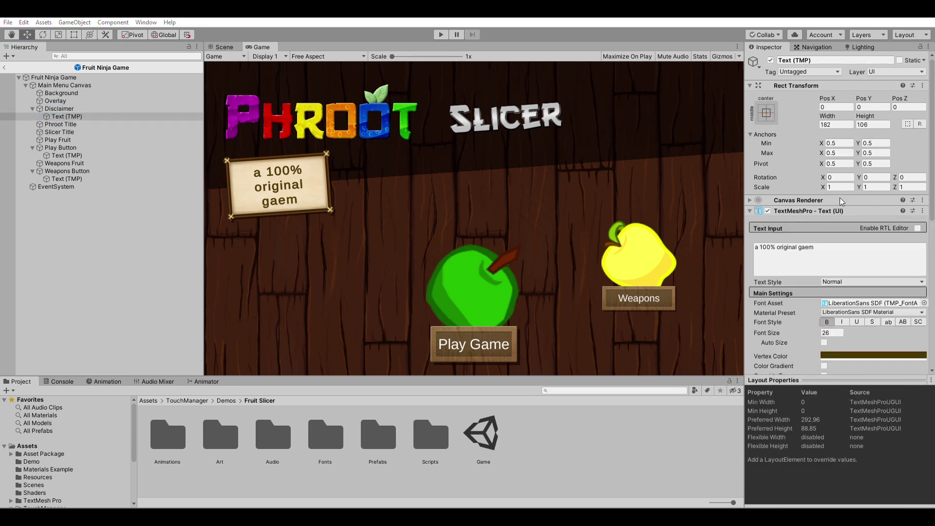
{"action": "left_click", "coordinate": [870, 254]}
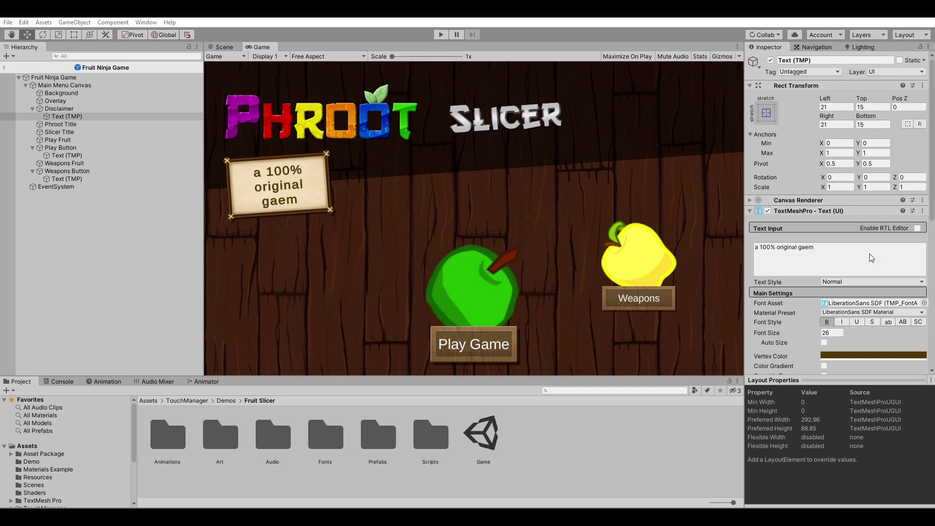
Compare the Disclaimer text's centered and stretched anchors in the Scene view, keeping the stretched ones.
{"action": "left_click", "coordinate": [220, 46]}
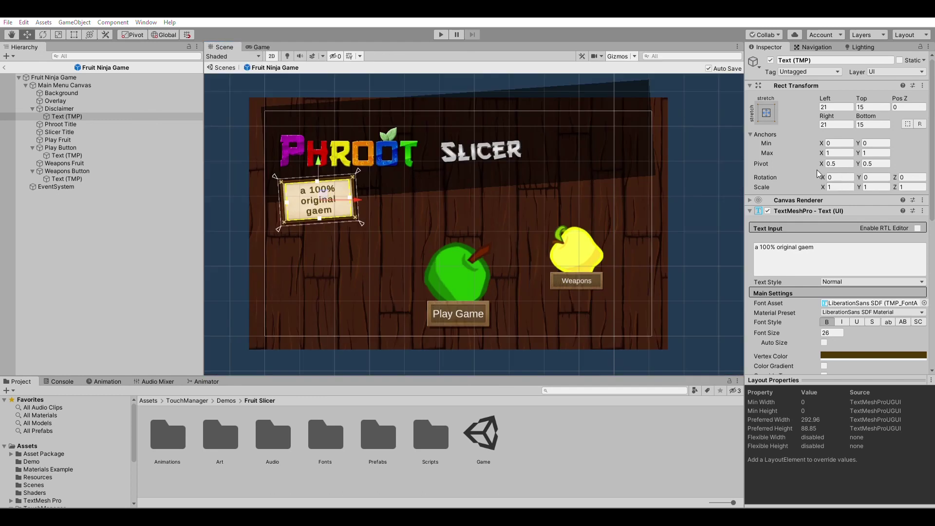
{"action": "key", "text": "ctrl+y"}
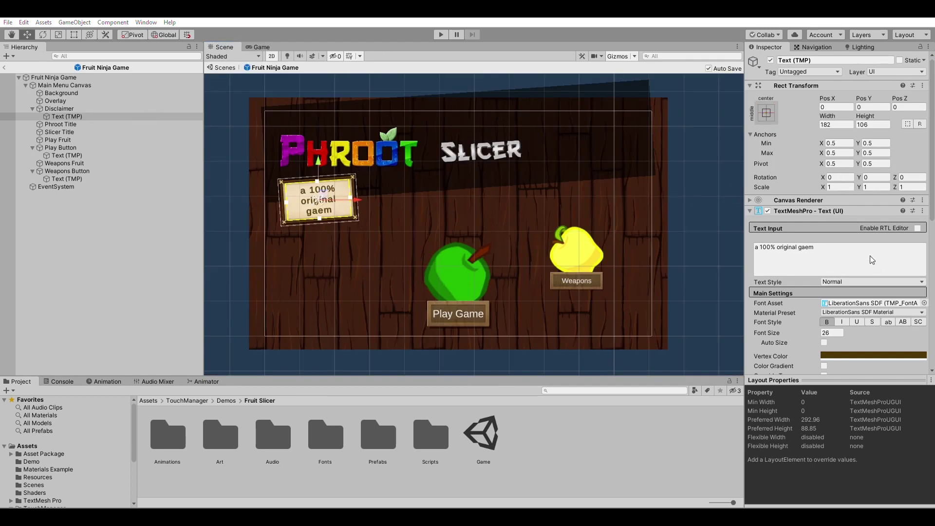
{"action": "key", "text": "ctrl+z"}
Set the Disclaimer text's Left, Top, Right and Bottom offsets to 0.
{"action": "left_click", "coordinate": [846, 105]}
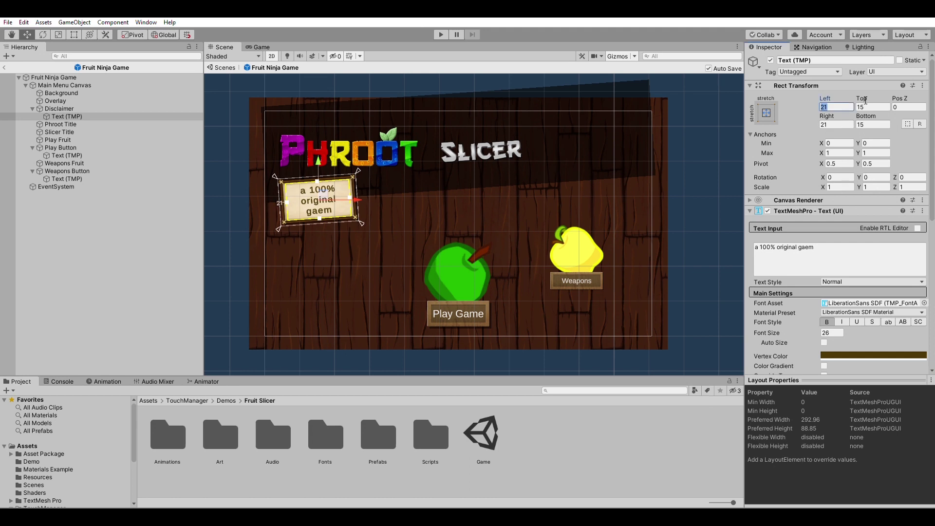
{"action": "type", "text": "0"}
{"action": "left_click", "coordinate": [878, 104]}
{"action": "type", "text": "0"}
{"action": "left_click", "coordinate": [845, 122]}
{"action": "type", "text": "0"}
{"action": "key", "text": "Tab"}
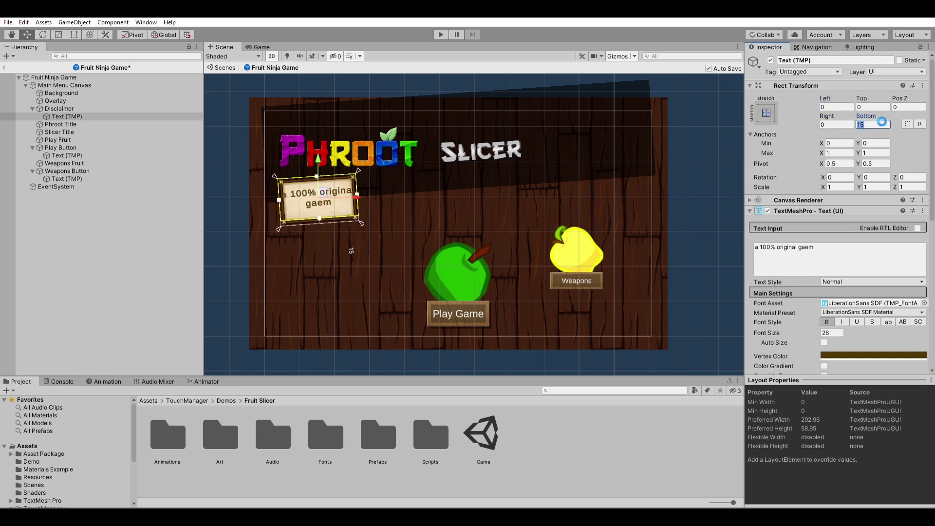
{"action": "type", "text": "0"}
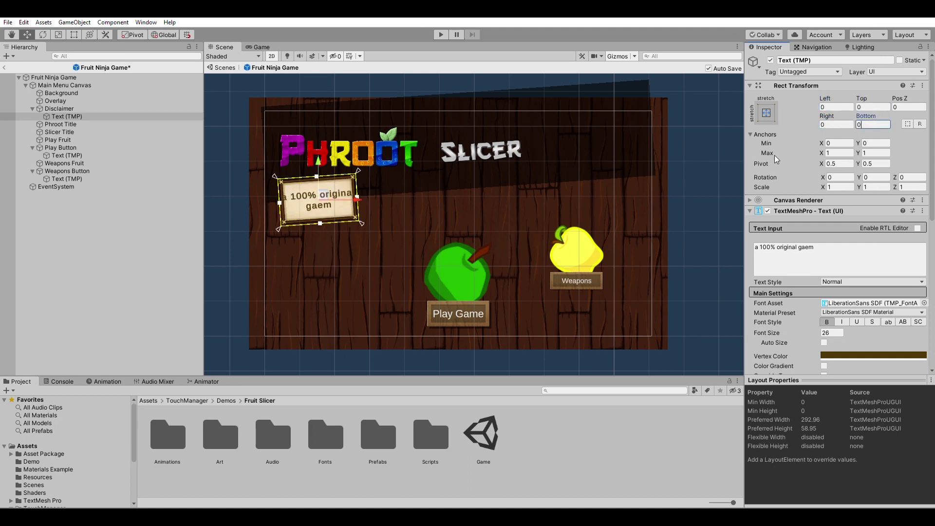
Examine how the stretched Disclaimer text wraps inside the banner while narrowing the Game view.
{"action": "left_click", "coordinate": [261, 47]}
{"action": "left_click_drag", "start_coordinate": [745, 244], "coordinate": [696, 262]}
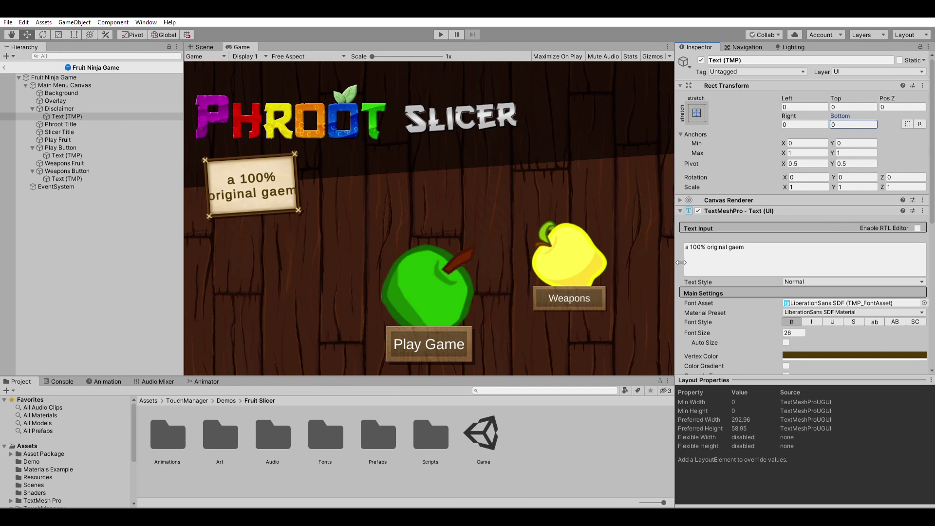
{"action": "left_click_drag", "start_coordinate": [677, 263], "coordinate": [618, 251]}
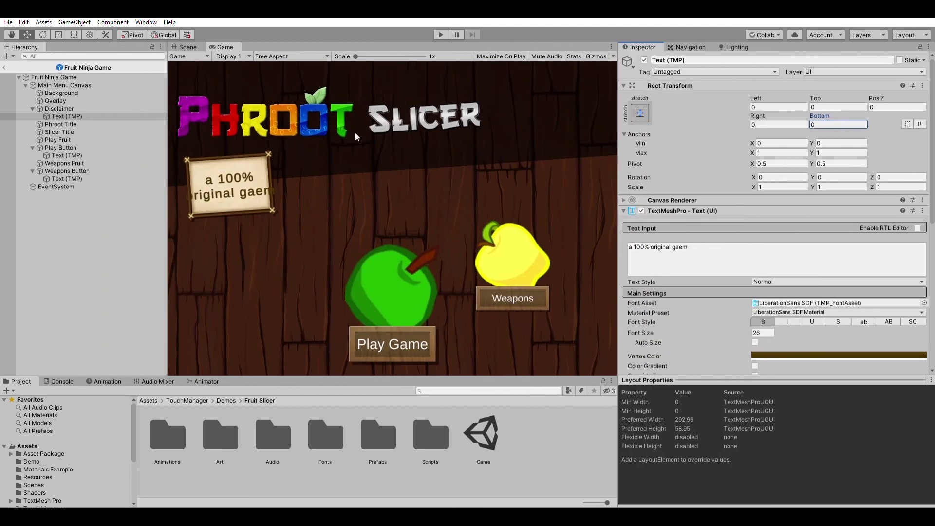
Set the Disclaimer text's Left, Top, Right and Bottom offsets to 10 in the Scene view and save the prefab.
{"action": "left_click", "coordinate": [187, 47]}
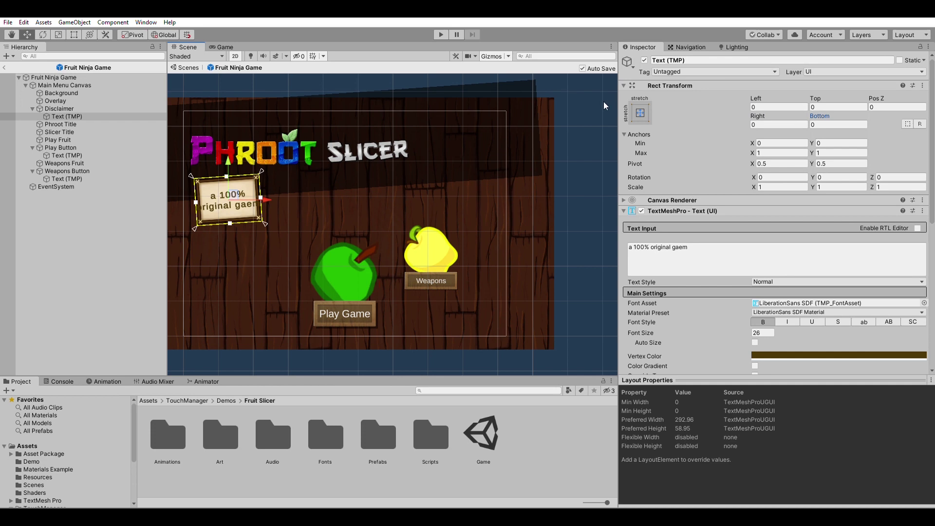
{"action": "left_click", "coordinate": [777, 107]}
{"action": "type", "text": "10"}
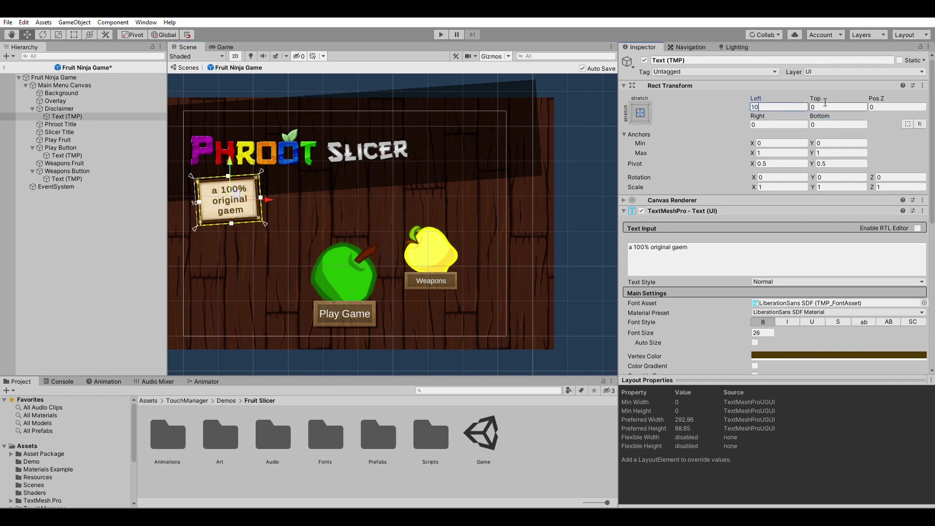
{"action": "left_click", "coordinate": [823, 106]}
{"action": "type", "text": "10"}
{"action": "left_click", "coordinate": [784, 124]}
{"action": "type", "text": "10"}
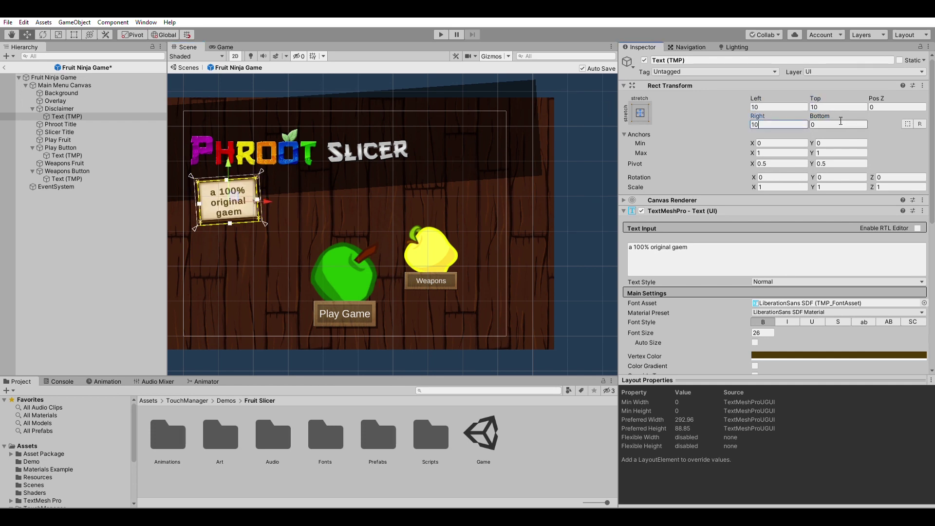
{"action": "key", "text": "Tab"}
{"action": "type", "text": "10"}
{"action": "key", "text": "Tab"}
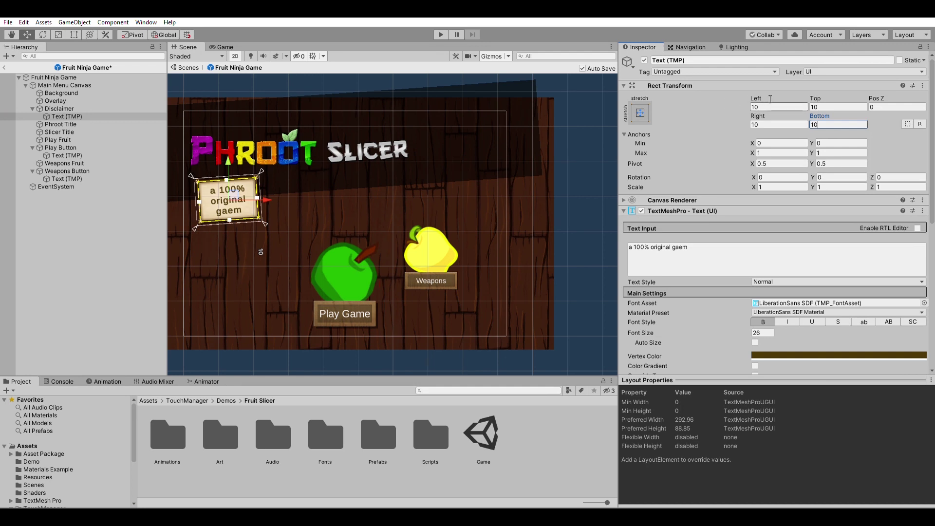
{"action": "key", "text": "ctrl+s"}
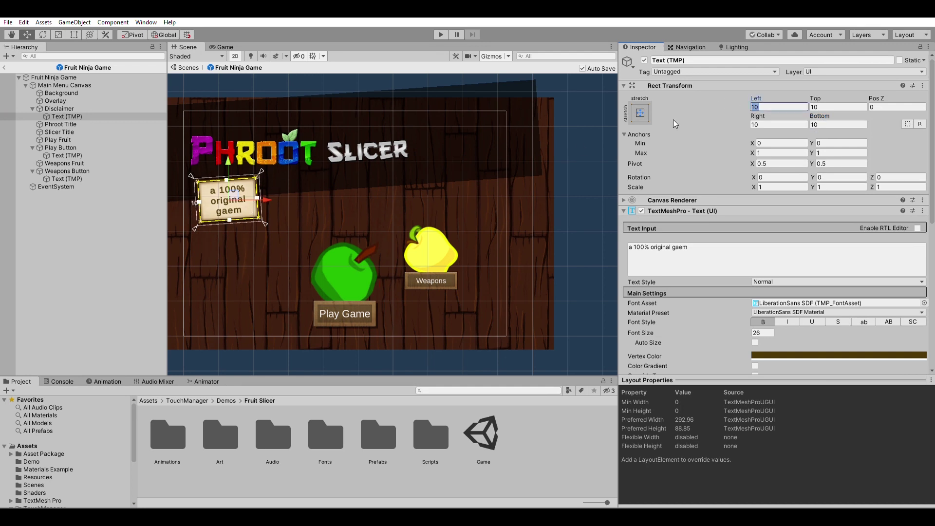
Set the Disclaimer text's Left, Top, Right and Bottom offsets to 14.
{"action": "type", "text": "14"}
{"action": "key", "text": "Tab"}
{"action": "type", "text": "14"}
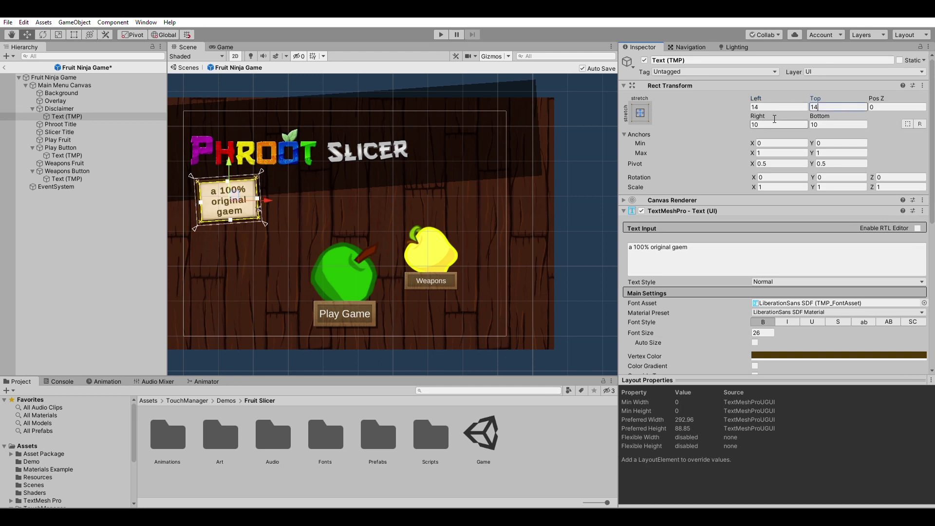
{"action": "key", "text": "Tab"}
{"action": "type", "text": "14"}
{"action": "key", "text": "Tab"}
{"action": "type", "text": "14"}
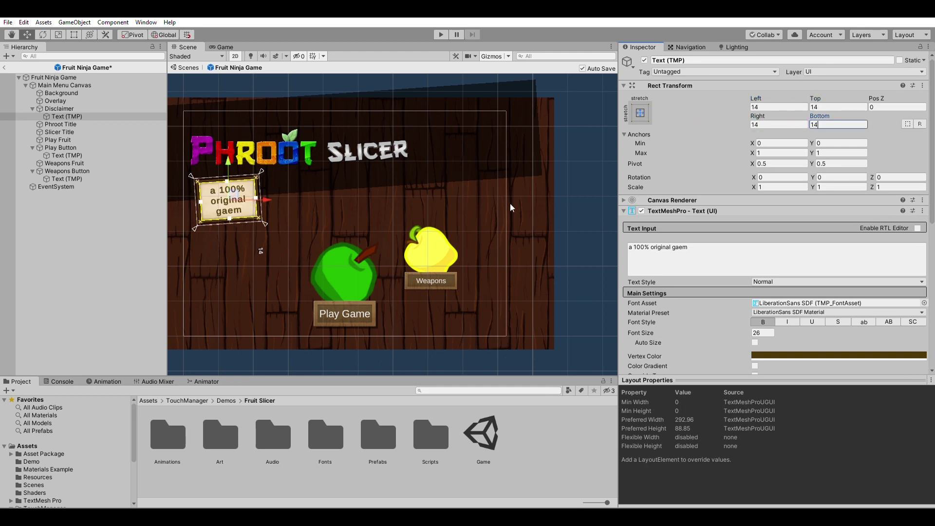
Enable Auto Size for the Disclaimer text and check how it scales in the Game view at different widths.
{"action": "scroll", "coordinate": [764, 267], "scroll_direction": "down", "scroll_amount": 3}
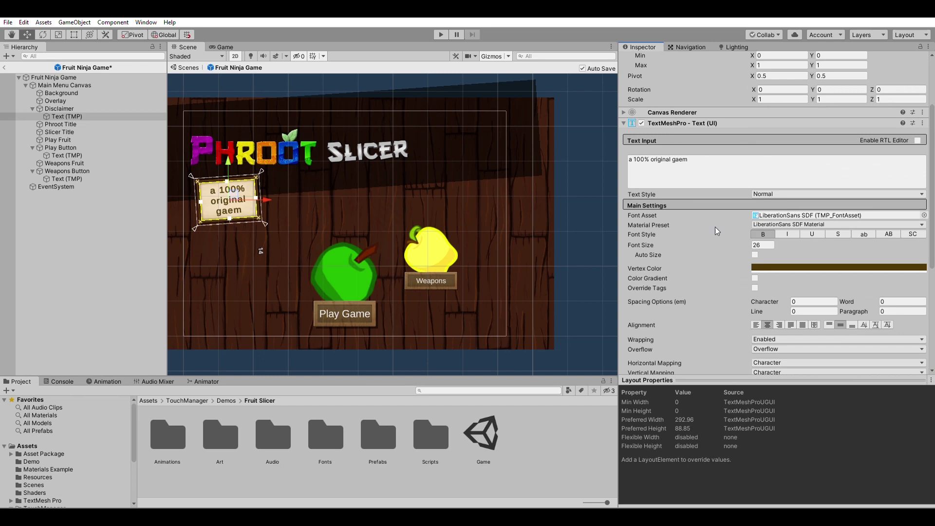
{"action": "left_click", "coordinate": [754, 254]}
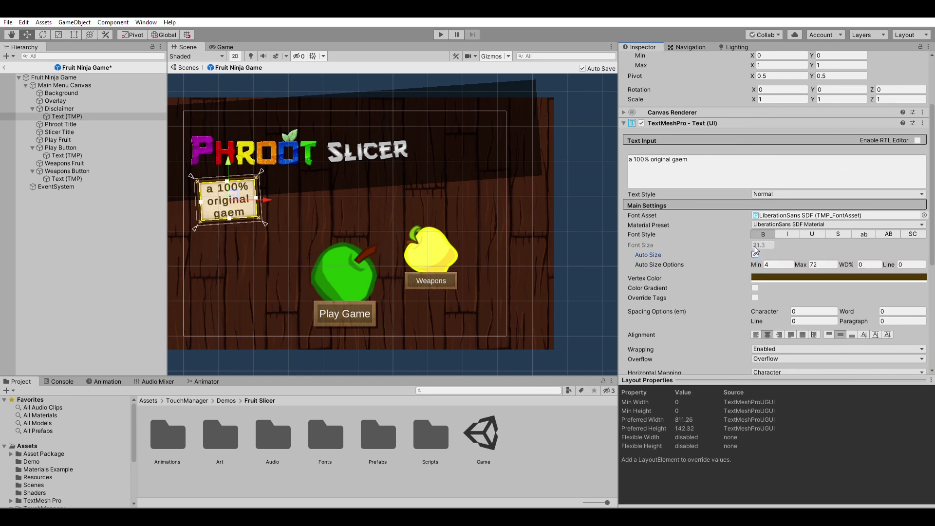
{"action": "left_click", "coordinate": [221, 47]}
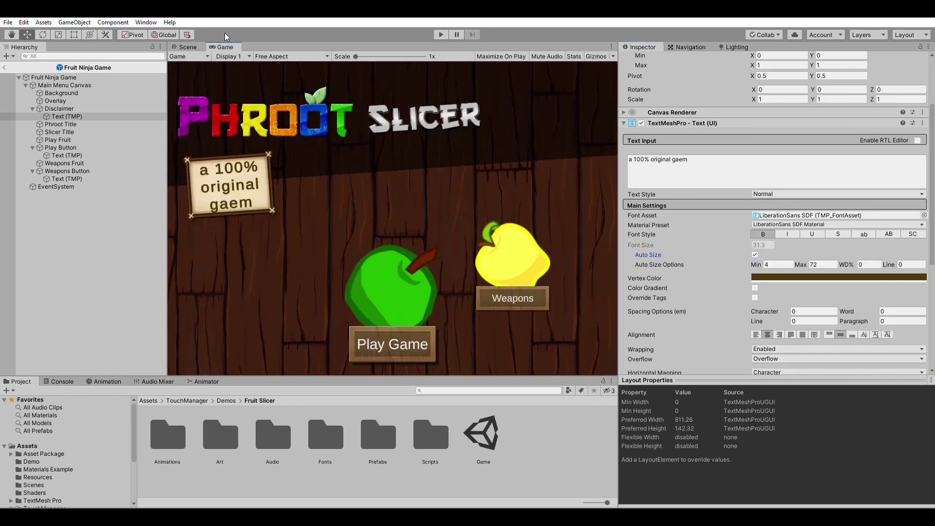
{"action": "left_click_drag", "start_coordinate": [620, 206], "coordinate": [600, 204]}
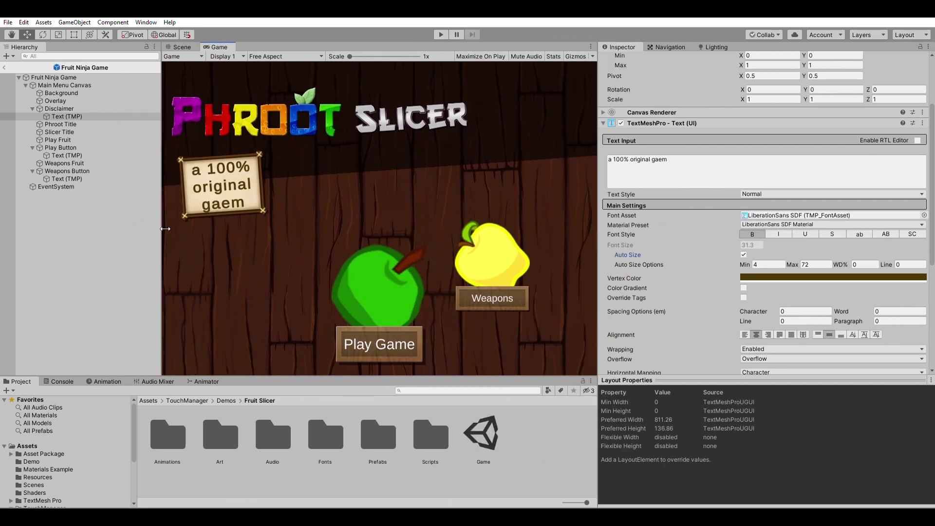
{"action": "mouse_move", "coordinate": [158, 233]}
{"action": "left_mouse_down"}
{"action": "mouse_move", "coordinate": [300, 228]}
{"action": "mouse_move", "coordinate": [146, 228]}
{"action": "mouse_move", "coordinate": [308, 228]}
{"action": "mouse_move", "coordinate": [161, 230]}
{"action": "mouse_move", "coordinate": [176, 230]}
{"action": "left_mouse_up"}
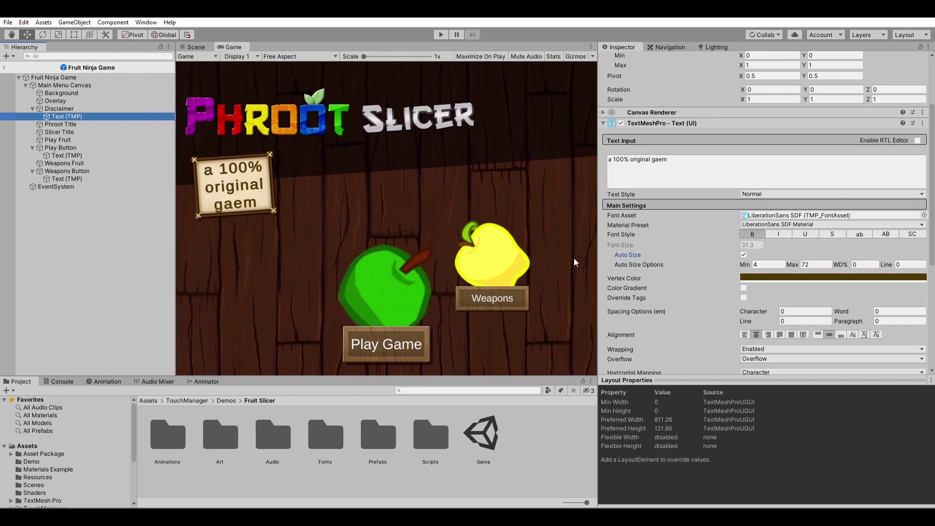
Examine the minimum and maximum Auto Size options and the TextMeshPro settings of the Disclaimer text.
{"action": "left_click", "coordinate": [771, 263]}
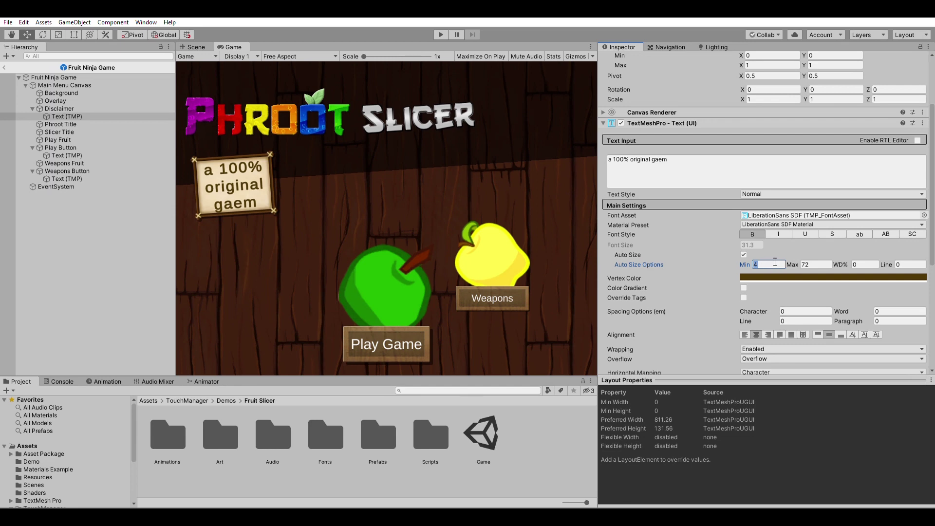
{"action": "left_click", "coordinate": [820, 262]}
{"action": "left_click", "coordinate": [772, 262]}
{"action": "left_click", "coordinate": [819, 260]}
{"action": "left_click", "coordinate": [774, 262]}
{"action": "left_click", "coordinate": [811, 263]}
{"action": "left_click", "coordinate": [603, 120]}
{"action": "left_click", "coordinate": [603, 202]}
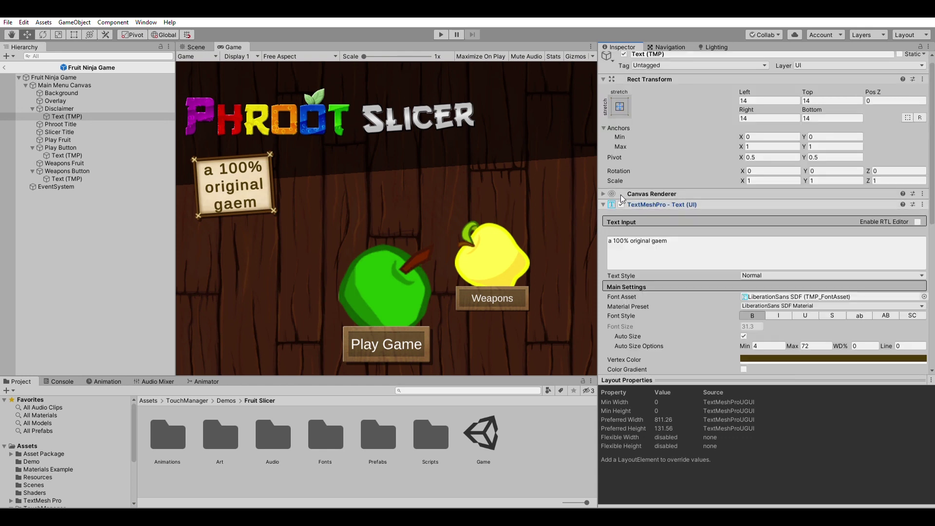
Compare the Disclaimer text with Auto Size off and on, keeping it enabled, and widen the Game view.
{"action": "left_click", "coordinate": [743, 333]}
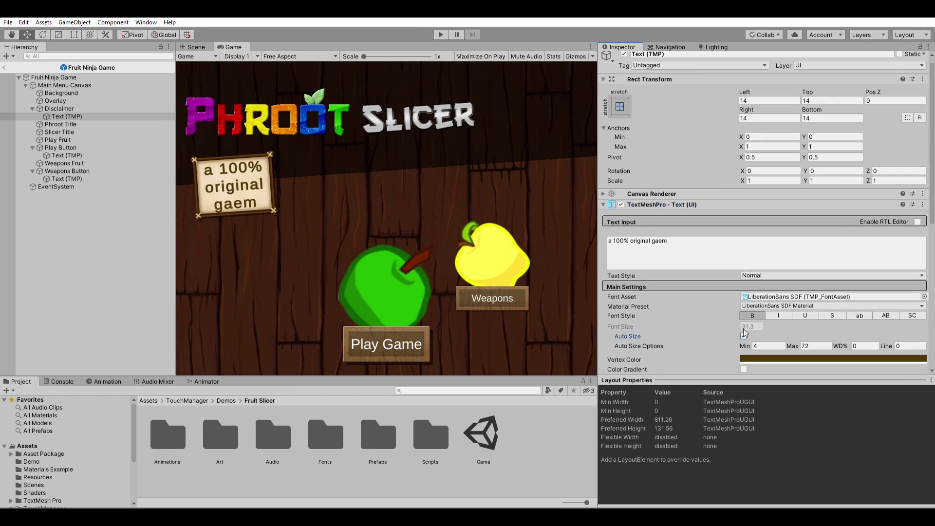
{"action": "left_click", "coordinate": [743, 333]}
{"action": "left_click", "coordinate": [743, 333]}
{"action": "left_click", "coordinate": [743, 333]}
{"action": "left_click", "coordinate": [743, 333]}
{"action": "left_click", "coordinate": [743, 335]}
{"action": "left_click", "coordinate": [743, 336]}
{"action": "left_click_drag", "start_coordinate": [597, 228], "coordinate": [681, 227]}
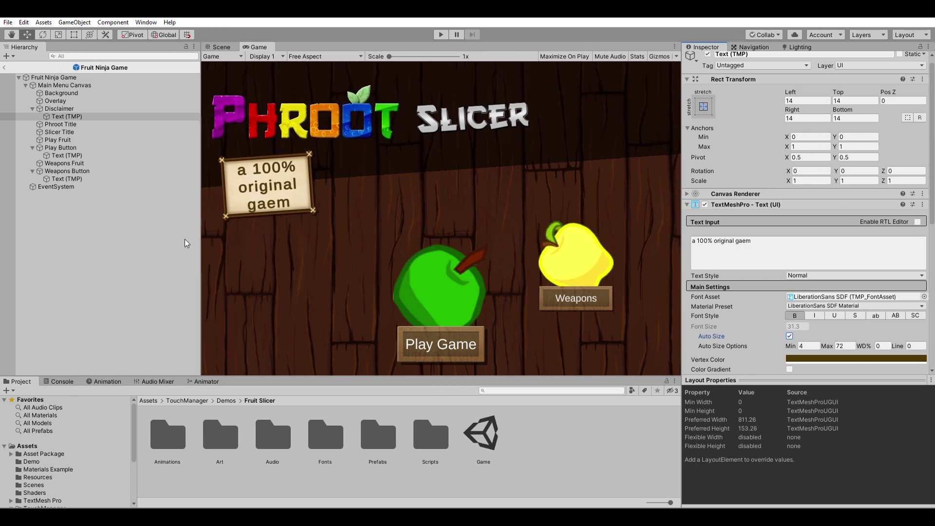
{"action": "left_click_drag", "start_coordinate": [204, 241], "coordinate": [153, 240]}
Select the Background in the Scene view and inspect its fixed Width and Height.
{"action": "left_click", "coordinate": [174, 47]}
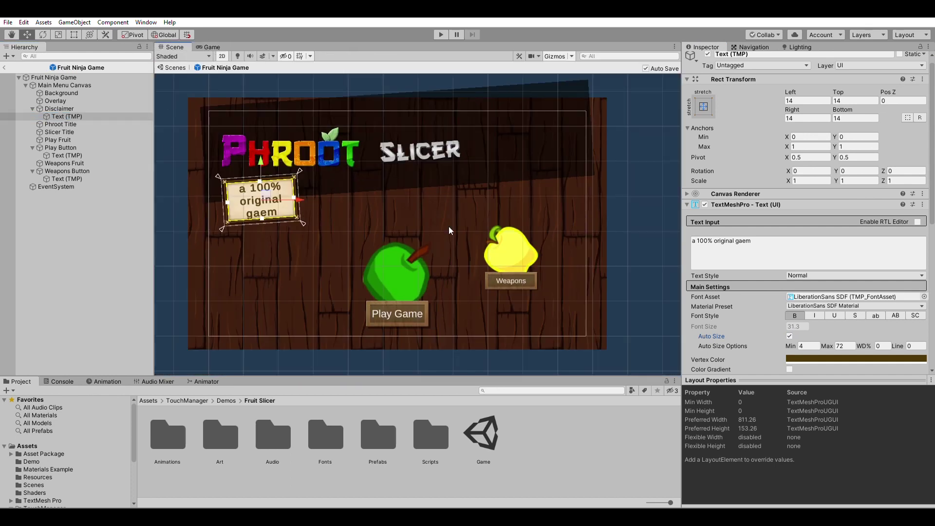
{"action": "left_click", "coordinate": [594, 201]}
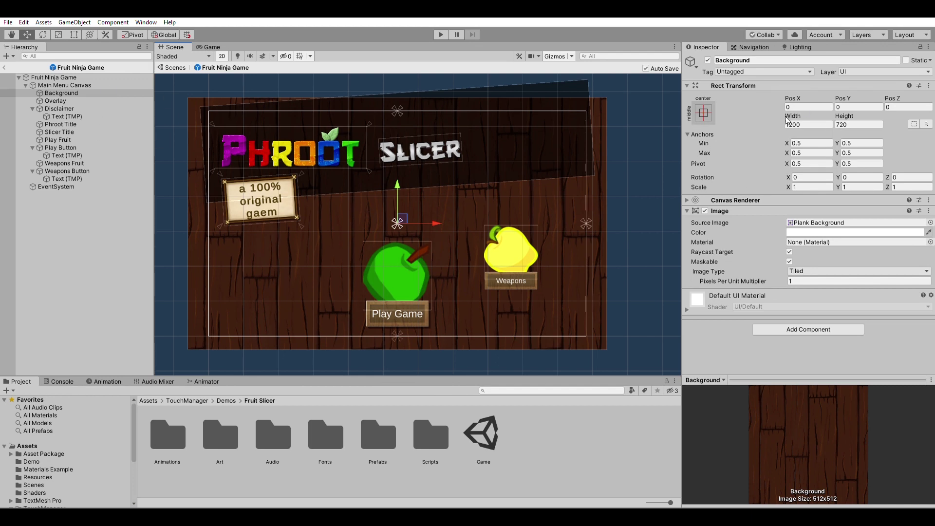
{"action": "left_click", "coordinate": [809, 125]}
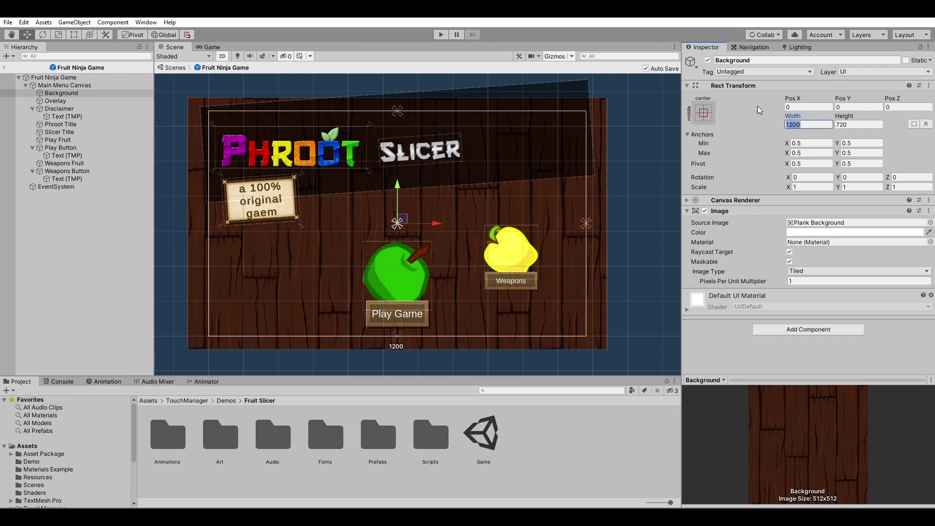
{"action": "left_click", "coordinate": [862, 124]}
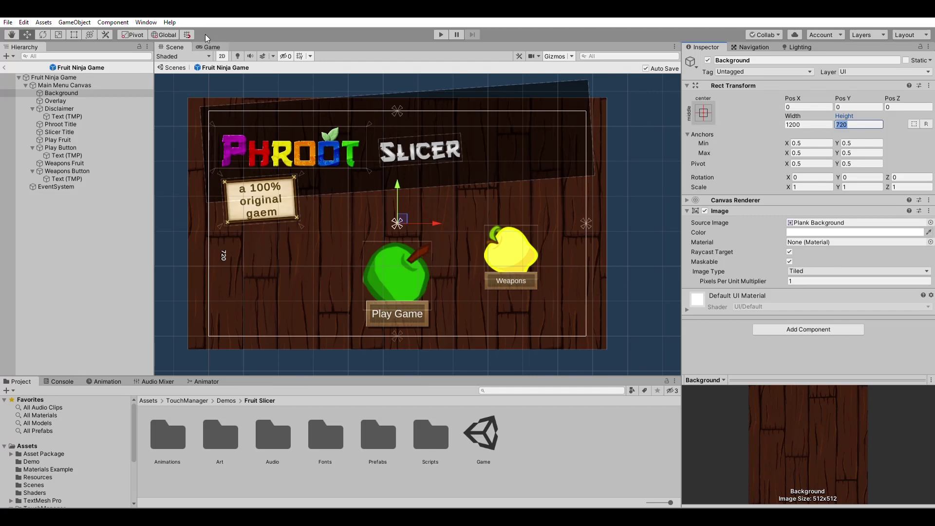
Examine how the fixed-size Background covers the canvas at different Game view widths, comparing the Game and Scene views.
{"action": "left_click", "coordinate": [211, 47]}
{"action": "left_click_drag", "start_coordinate": [154, 281], "coordinate": [98, 285]}
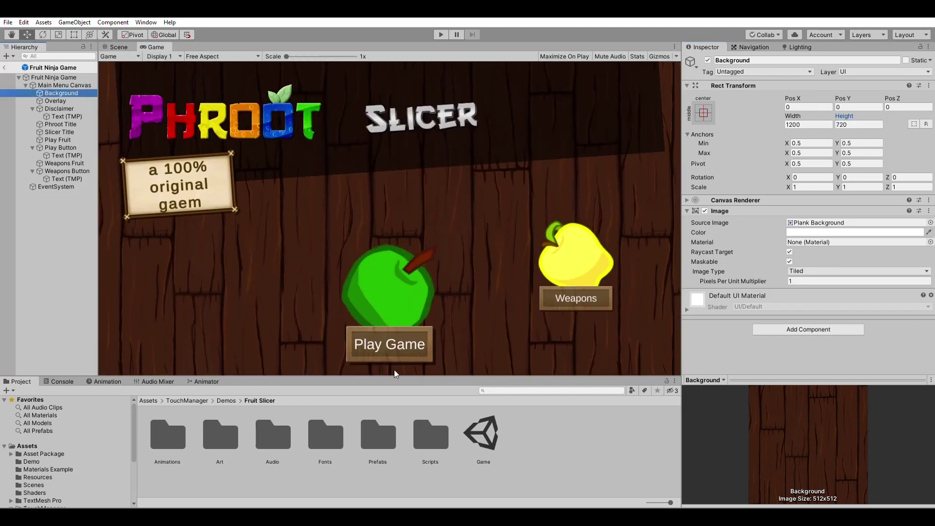
{"action": "left_click", "coordinate": [424, 369]}
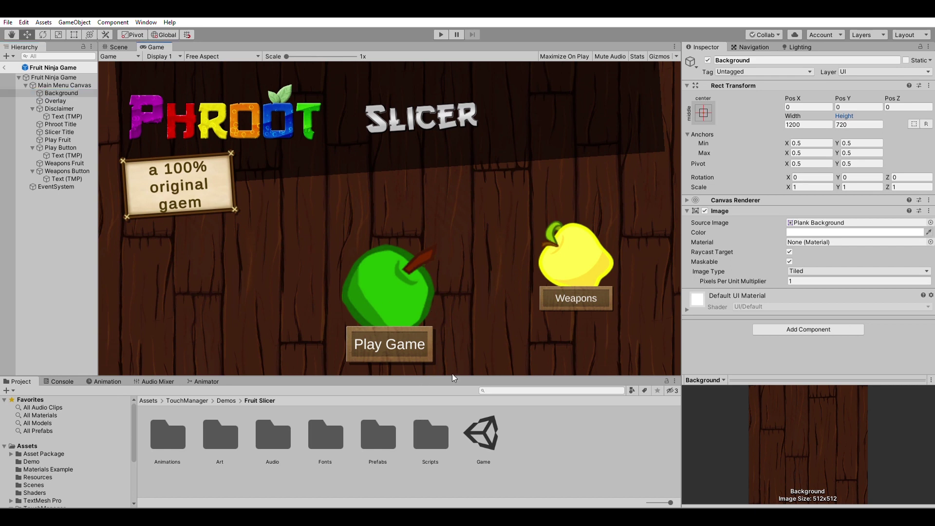
{"action": "mouse_move", "coordinate": [455, 374]}
{"action": "left_mouse_down"}
{"action": "mouse_move", "coordinate": [451, 330]}
{"action": "mouse_move", "coordinate": [442, 386]}
{"action": "left_mouse_up"}
{"action": "left_click_drag", "start_coordinate": [287, 57], "coordinate": [281, 56]}
{"action": "left_click", "coordinate": [123, 47]}
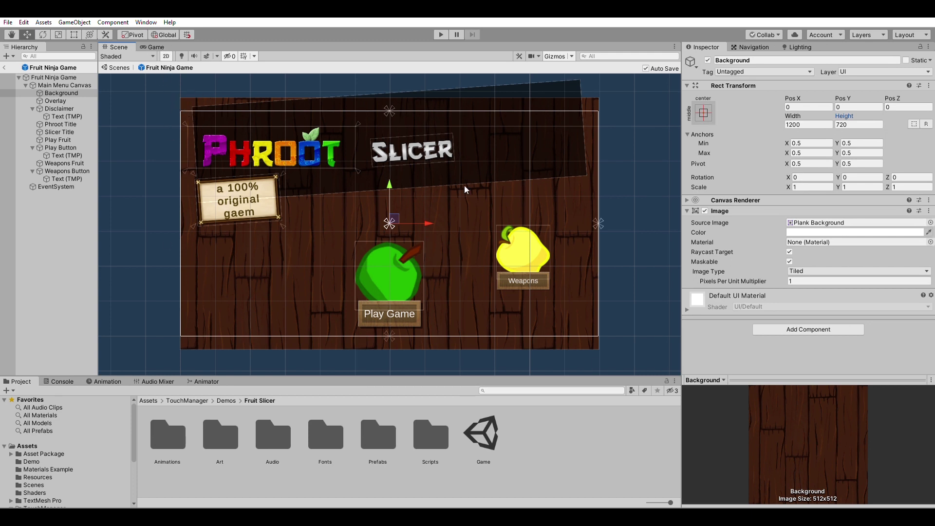
{"action": "left_click", "coordinate": [156, 47]}
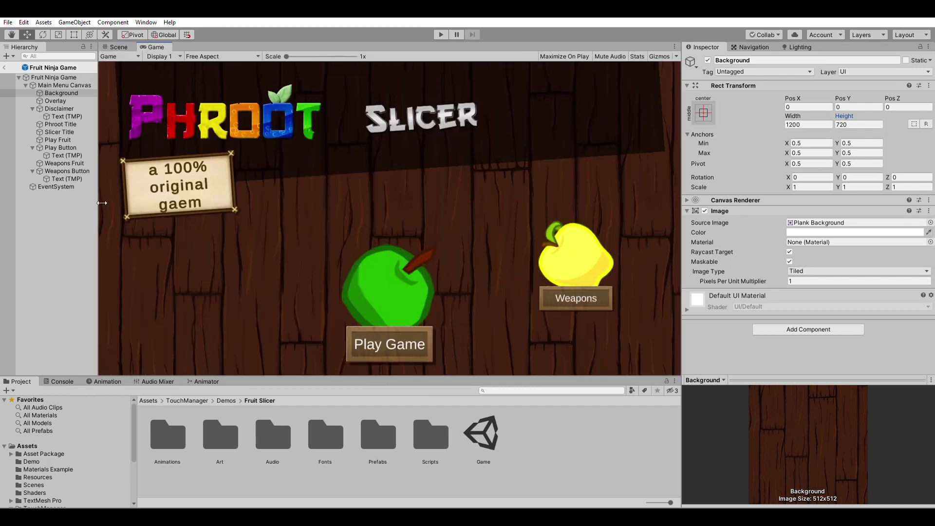
{"action": "left_click_drag", "start_coordinate": [98, 203], "coordinate": [145, 203]}
{"action": "left_click", "coordinate": [167, 47]}
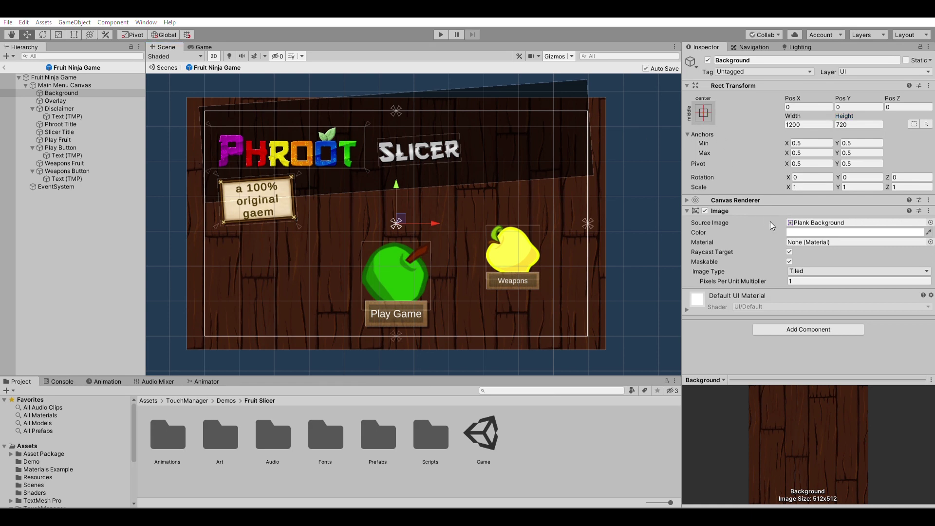
Stretch the Background's anchors in both directions, set its Left, Top, Right and Bottom offsets to 0, and save the prefab.
{"action": "key", "text": "ctrl+z"}
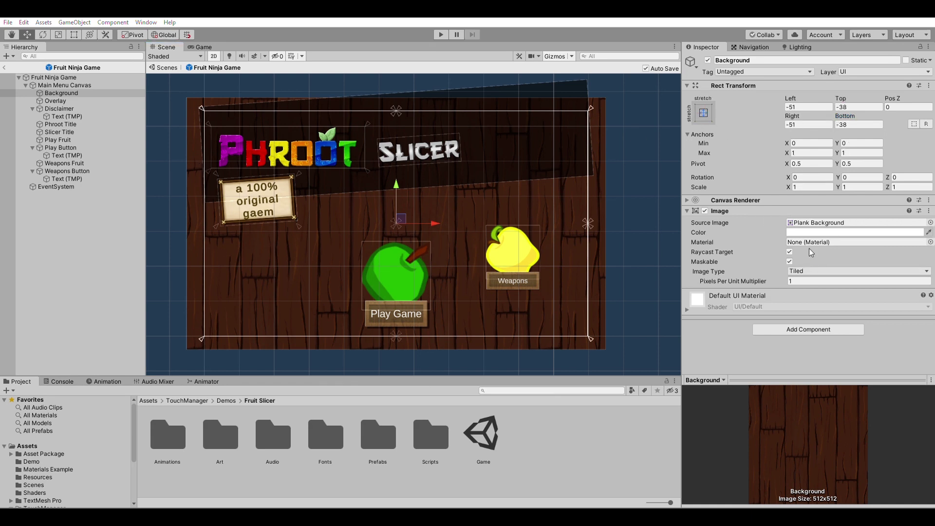
{"action": "left_click", "coordinate": [804, 104]}
{"action": "type", "text": "0"}
{"action": "left_click", "coordinate": [856, 104]}
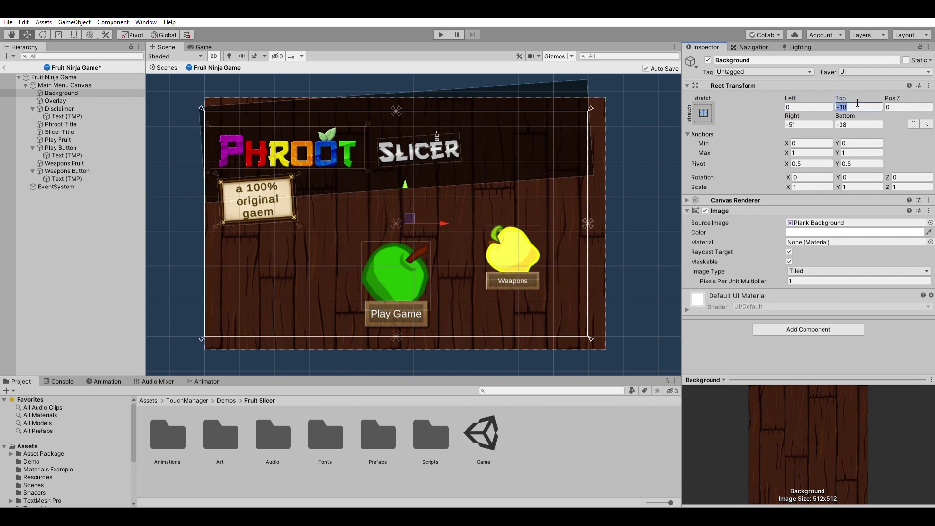
{"action": "type", "text": "0"}
{"action": "left_click", "coordinate": [810, 123]}
{"action": "type", "text": "0"}
{"action": "key", "text": "Tab"}
{"action": "type", "text": "0"}
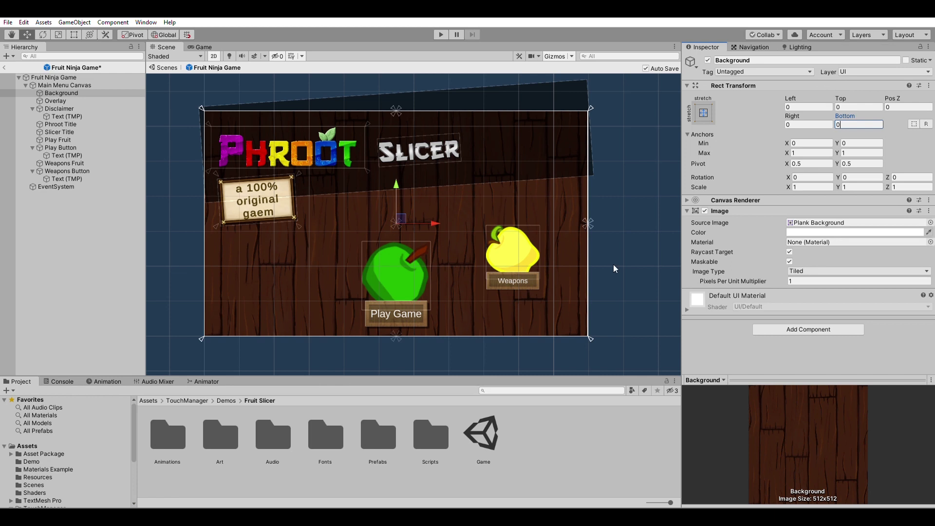
{"action": "key", "text": "ctrl+s"}
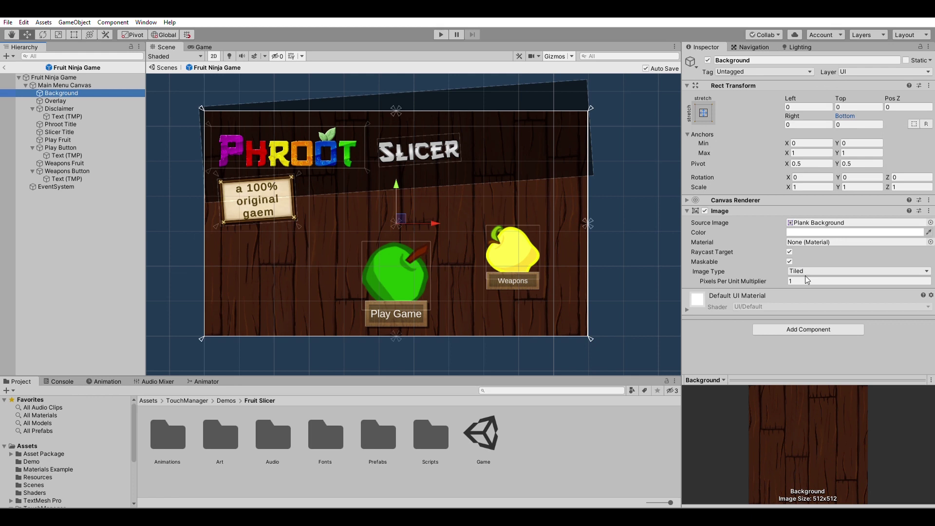
Switch the Background's Image Type to Simple and compare its centered and stretched anchors, keeping the stretched ones.
{"action": "left_click", "coordinate": [819, 272]}
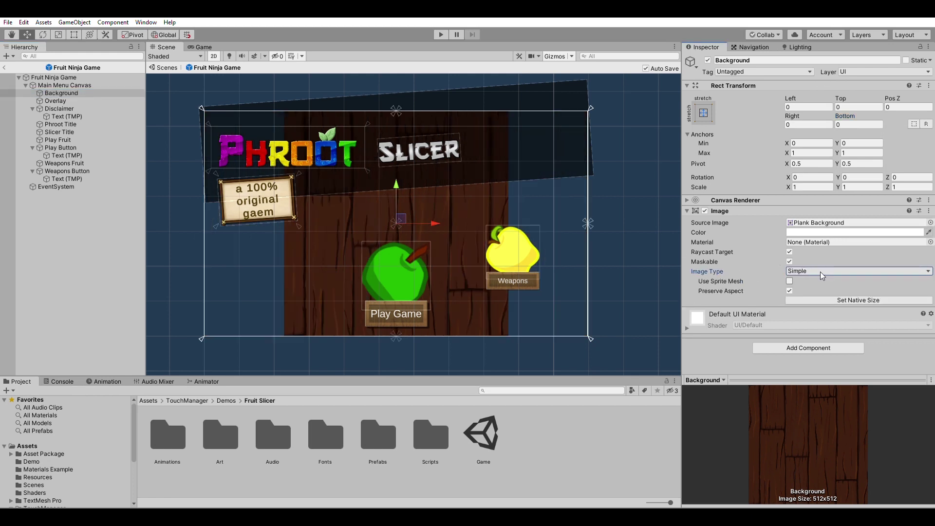
{"action": "left_click", "coordinate": [808, 273]}
{"action": "left_click", "coordinate": [814, 294]}
{"action": "left_click", "coordinate": [814, 272]}
{"action": "left_click", "coordinate": [814, 277]}
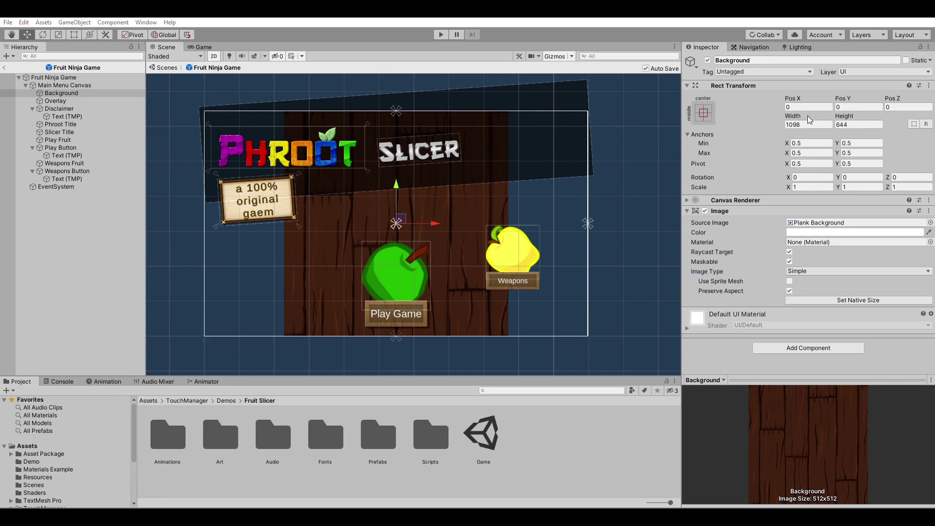
{"action": "left_click", "coordinate": [818, 124]}
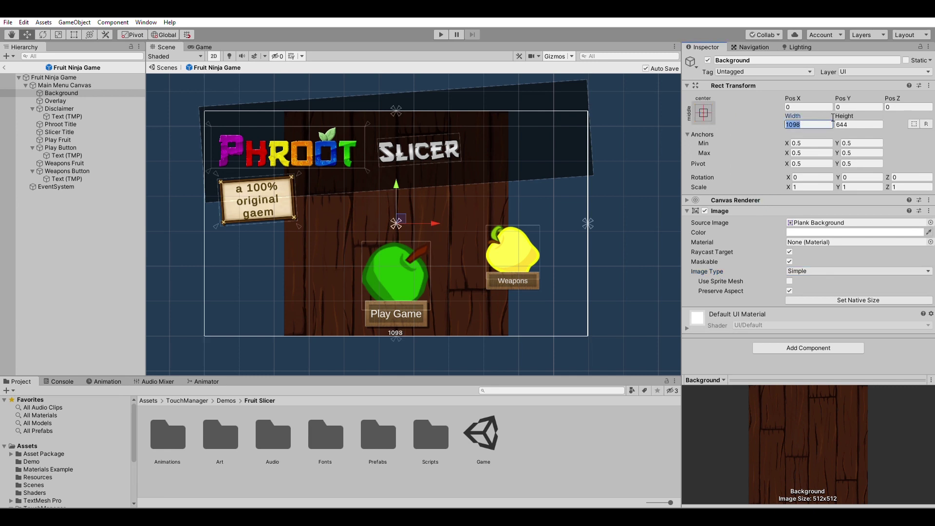
{"action": "key", "text": "ctrl+y"}
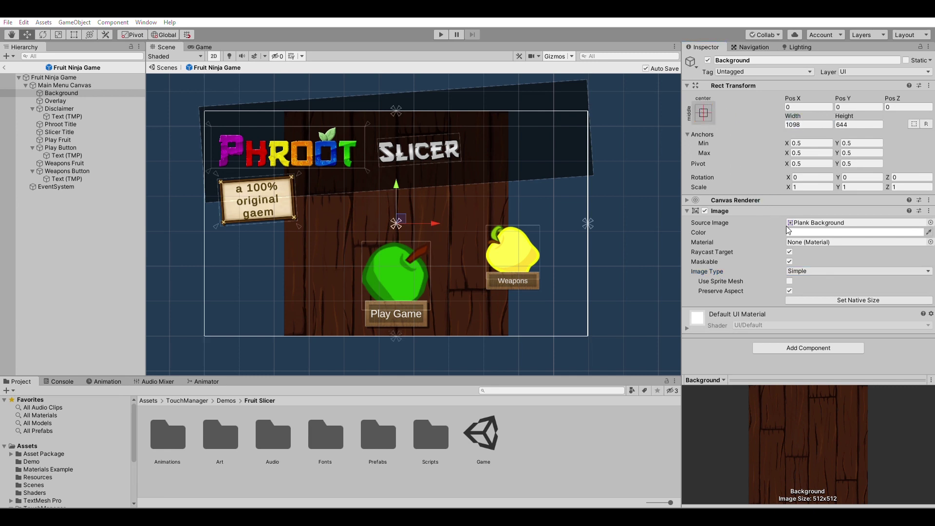
Compare the Simple Background image with Preserve Aspect repeatedly turned off and on, leaving it enabled.
{"action": "left_click", "coordinate": [789, 289]}
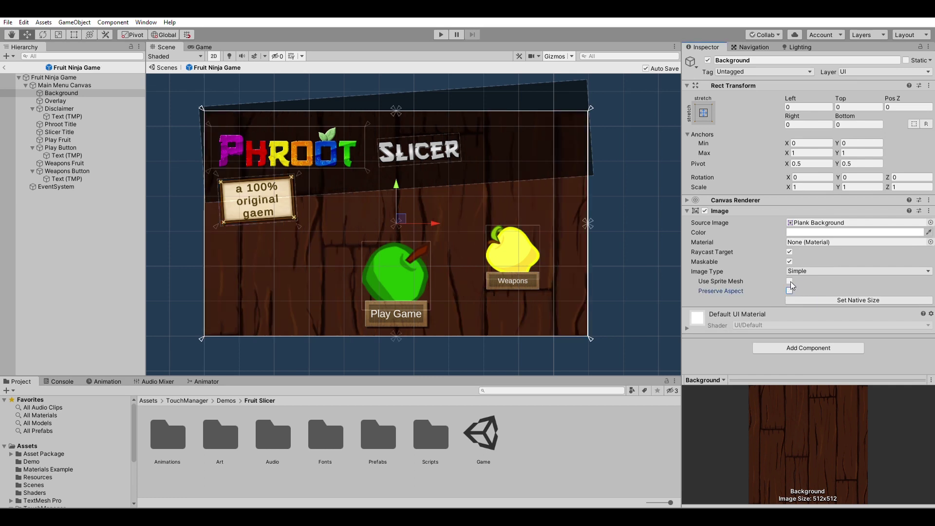
{"action": "left_click", "coordinate": [790, 289]}
{"action": "left_click", "coordinate": [790, 289]}
{"action": "left_click", "coordinate": [790, 289]}
{"action": "left_click", "coordinate": [790, 289]}
{"action": "left_click", "coordinate": [790, 289]}
{"action": "left_click", "coordinate": [790, 286]}
{"action": "left_click", "coordinate": [790, 286]}
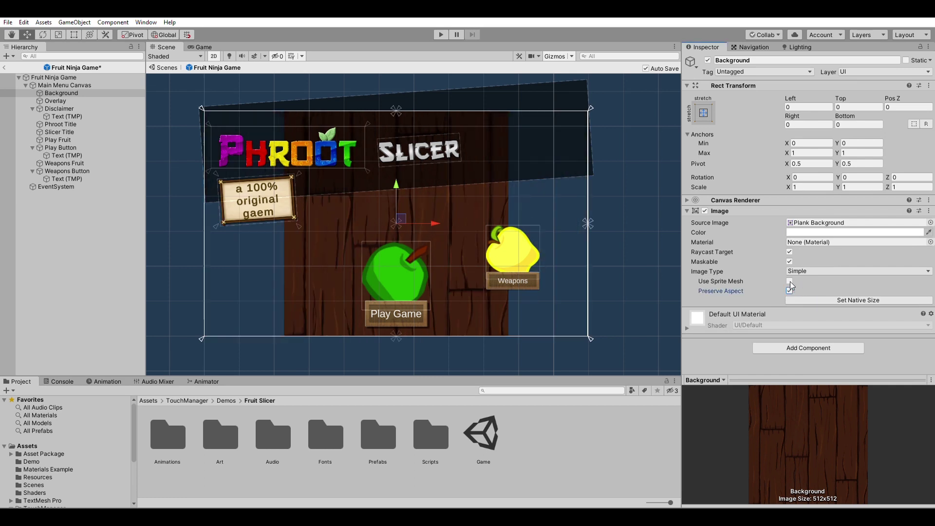
{"action": "left_click", "coordinate": [789, 286]}
{"action": "left_click", "coordinate": [790, 287]}
{"action": "left_click", "coordinate": [790, 287]}
{"action": "left_click", "coordinate": [789, 286]}
{"action": "left_click", "coordinate": [790, 286]}
{"action": "left_click", "coordinate": [790, 284]}
{"action": "left_click", "coordinate": [789, 284]}
{"action": "left_click", "coordinate": [790, 283]}
{"action": "left_click", "coordinate": [790, 284]}
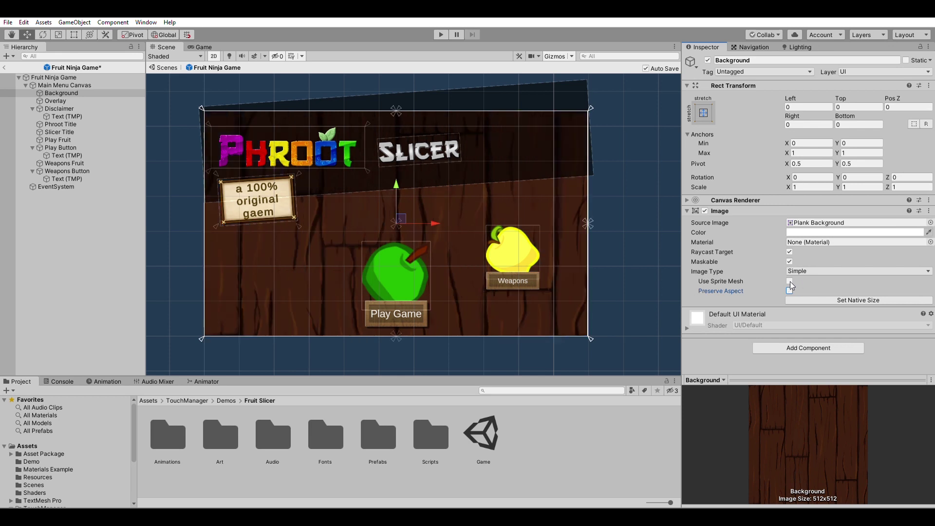
{"action": "left_click", "coordinate": [790, 284]}
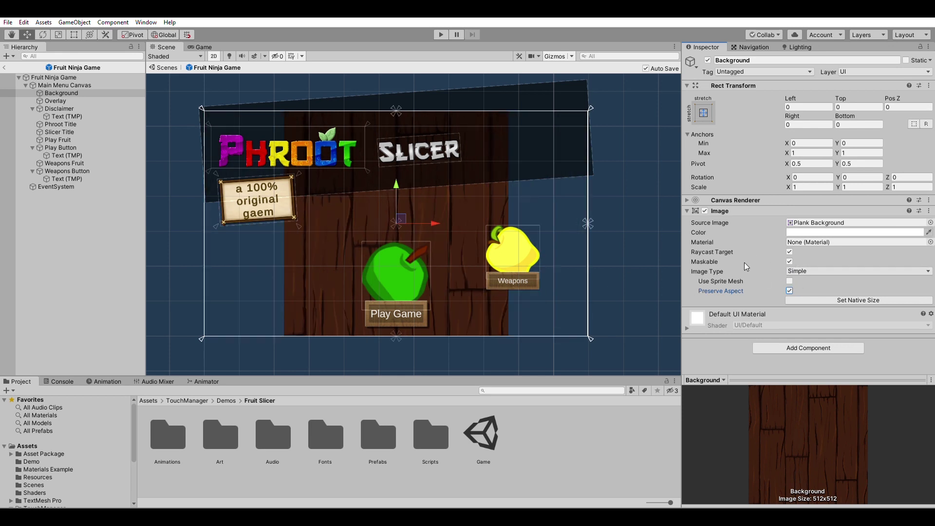
Try the Filled Image Type on the Background and return it to Tiled.
{"action": "left_click", "coordinate": [811, 301]}
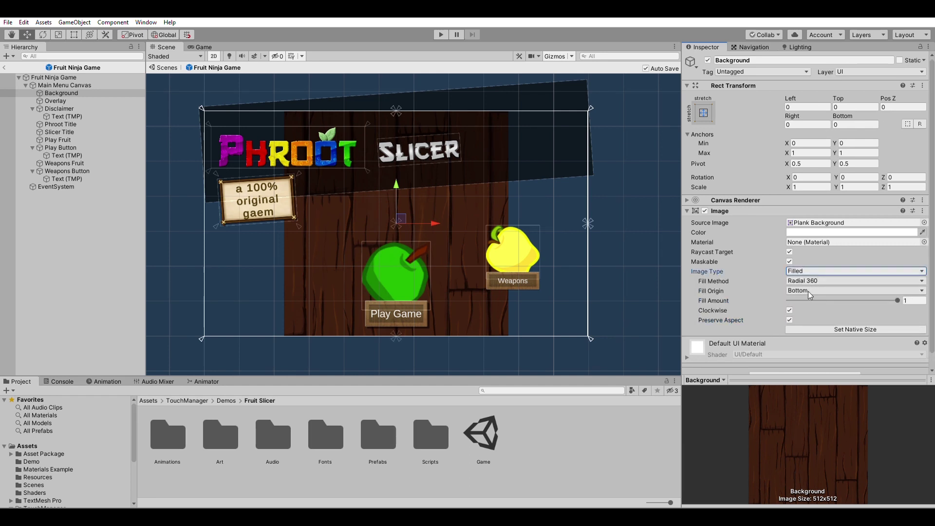
{"action": "left_click", "coordinate": [810, 294]}
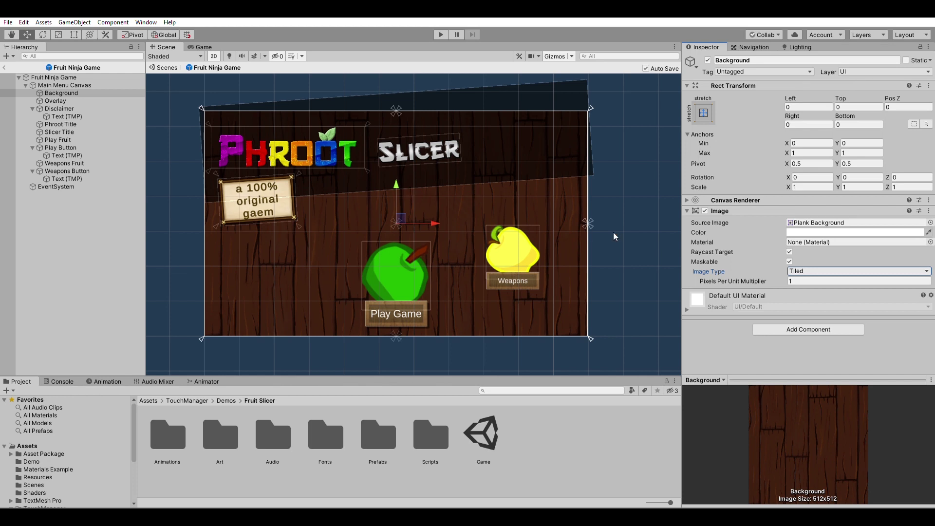
Examine the Disclaimer's sliced image and its text's stretched anchors, offsets and Auto Size settings.
{"action": "left_click", "coordinate": [257, 199]}
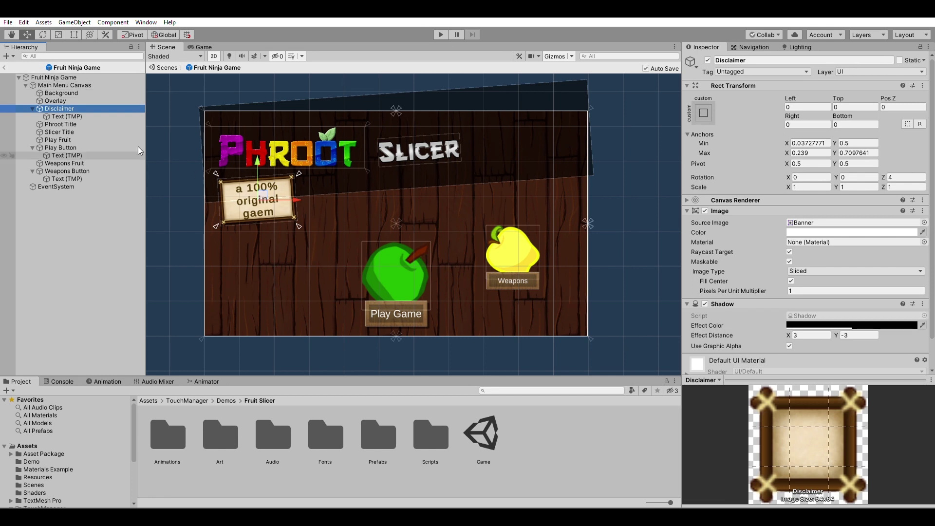
{"action": "left_click", "coordinate": [70, 116]}
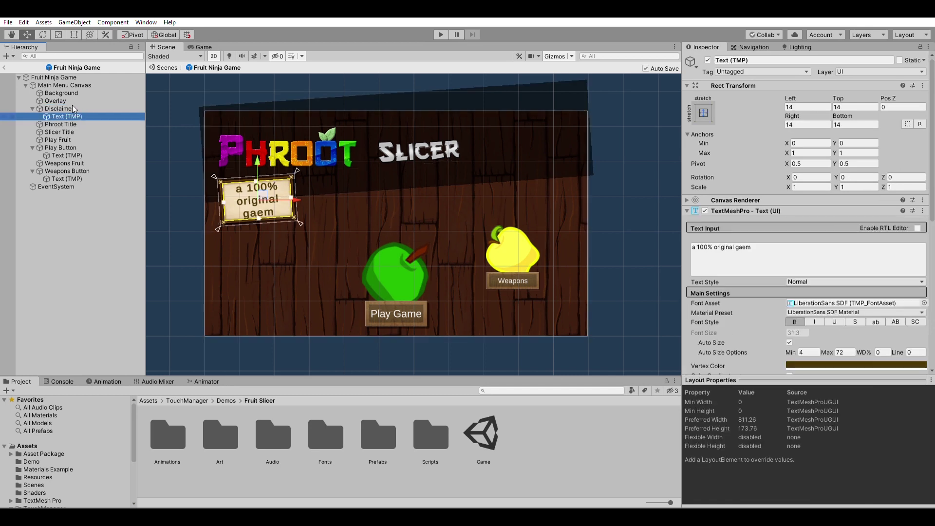
{"action": "left_click", "coordinate": [764, 182]}
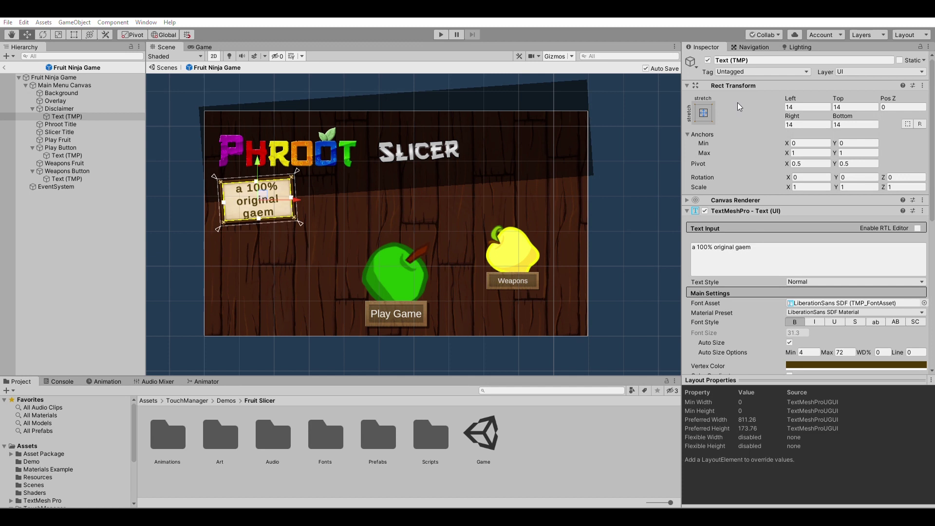
{"action": "scroll", "coordinate": [791, 195], "scroll_direction": "down", "scroll_amount": 5}
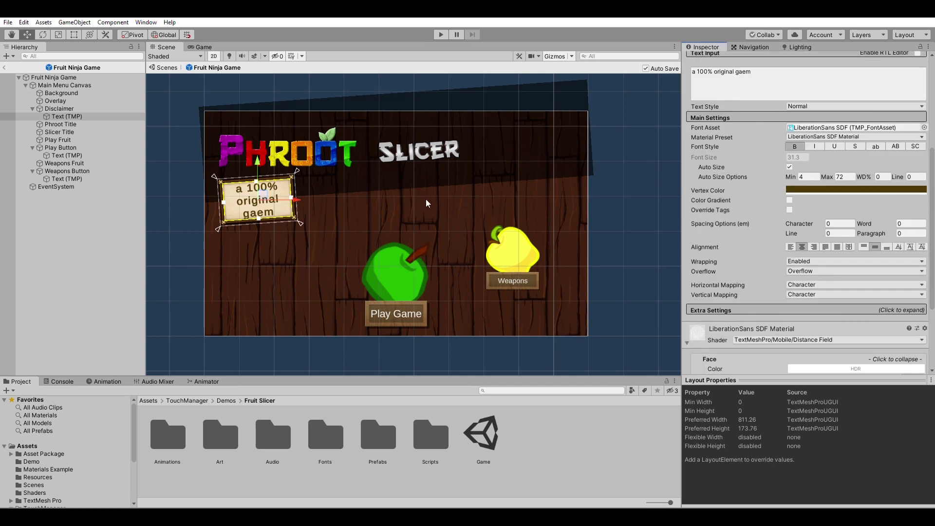
Reselect the Background and preview the menu in the Game view while changing the view's width.
{"action": "left_click", "coordinate": [61, 92]}
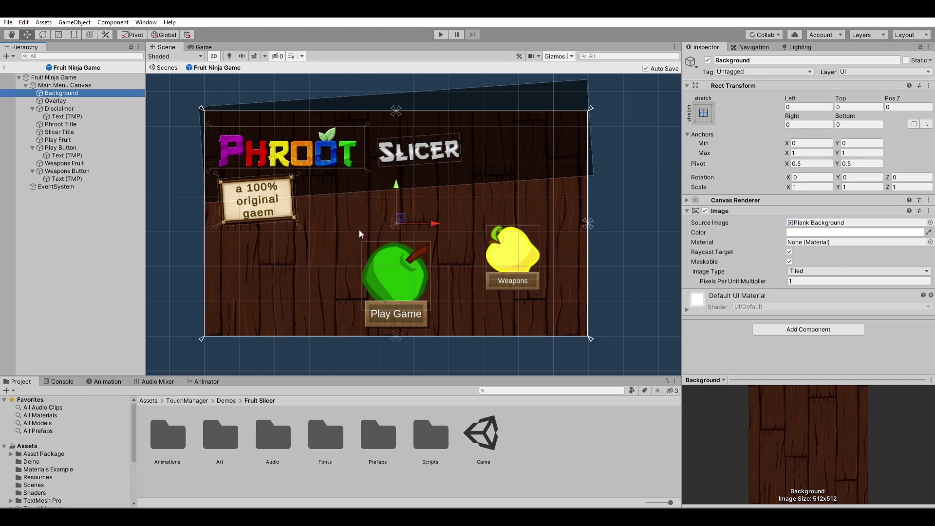
{"action": "left_click", "coordinate": [203, 46]}
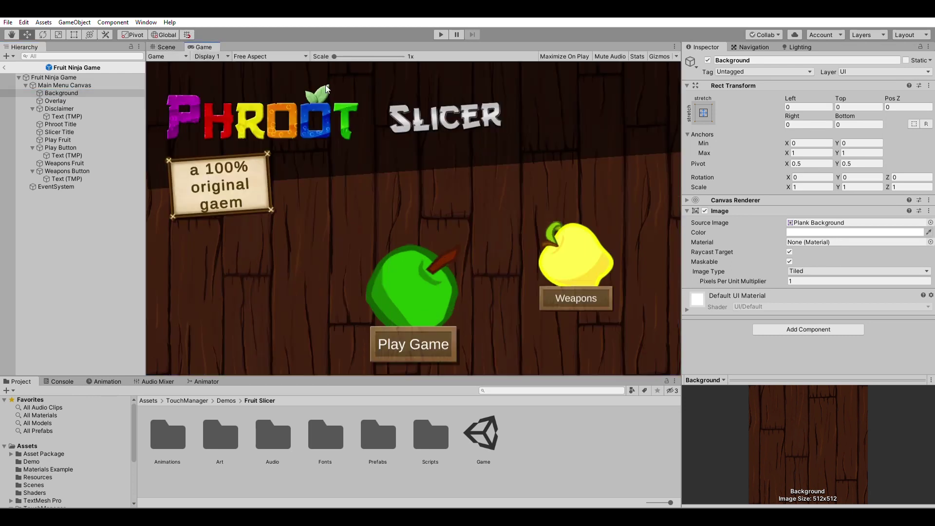
{"action": "left_click_drag", "start_coordinate": [687, 197], "coordinate": [655, 216]}
{"action": "left_click_drag", "start_coordinate": [208, 235], "coordinate": [134, 236]}
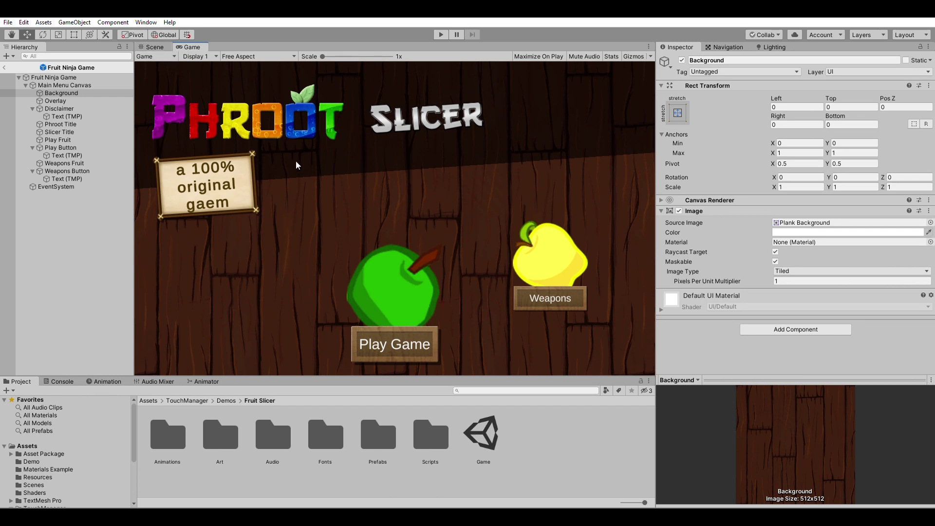
Back in the Scene view, spread the Slicer Title's anchors from the canvas's top centre to the corners of its image.
{"action": "left_click", "coordinate": [154, 47]}
{"action": "left_click", "coordinate": [389, 144]}
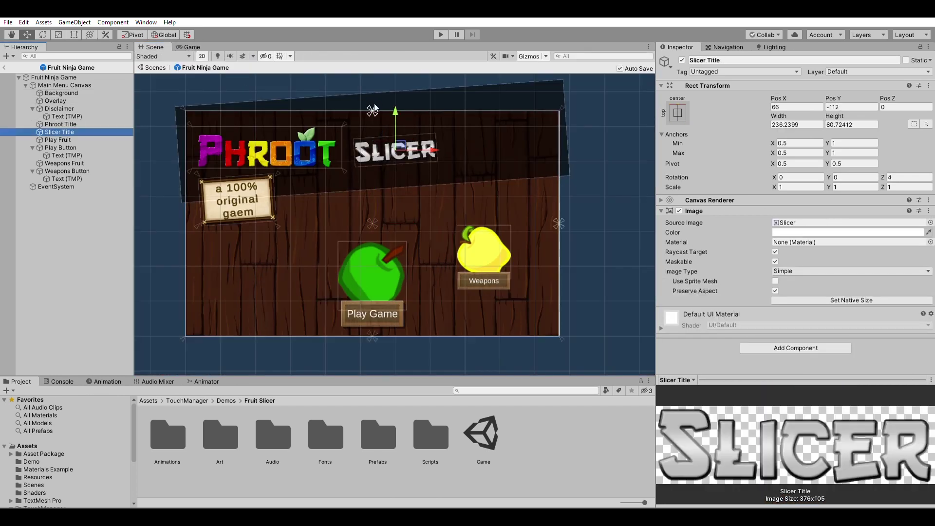
{"action": "left_click_drag", "start_coordinate": [370, 113], "coordinate": [351, 168]}
{"action": "left_click", "coordinate": [350, 100]}
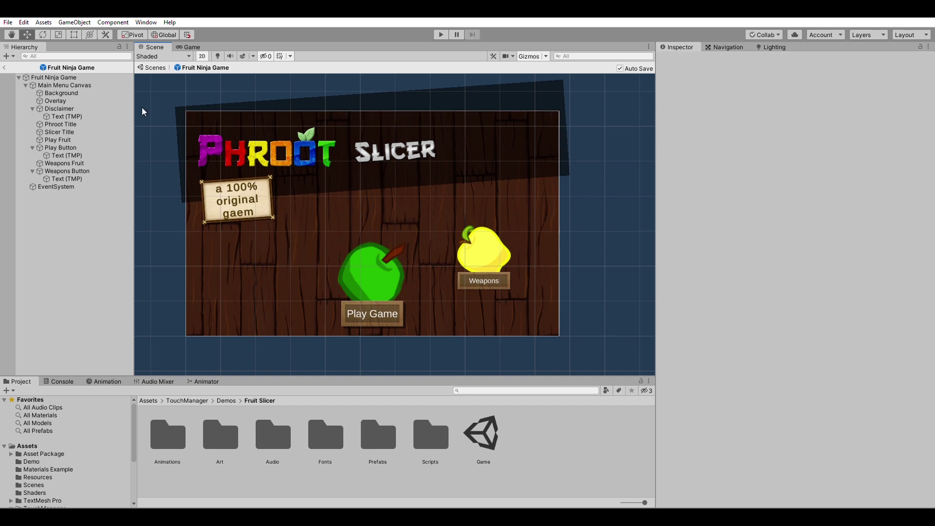
{"action": "left_click", "coordinate": [61, 123]}
{"action": "left_click", "coordinate": [59, 118]}
{"action": "left_click", "coordinate": [58, 132]}
{"action": "left_click_drag", "start_coordinate": [351, 108], "coordinate": [182, 106]}
Set the Slicer Title's Left, Top, Right and Bottom offsets to 0.
{"action": "left_click", "coordinate": [794, 106]}
{"action": "type", "text": "0"}
{"action": "key", "text": "Tab"}
{"action": "key", "text": "0"}
{"action": "key", "text": "Tab"}
{"action": "type", "text": "0"}
{"action": "key", "text": "Tab"}
{"action": "key", "text": "0"}
Spread the Overlay's anchors across the upper part of the canvas and set its four offsets to 0.
{"action": "left_click", "coordinate": [57, 100]}
{"action": "left_click_drag", "start_coordinate": [375, 108], "coordinate": [558, 107]}
{"action": "left_click_drag", "start_coordinate": [558, 108], "coordinate": [556, 201]}
{"action": "left_click", "coordinate": [798, 106]}
{"action": "type", "text": "0"}
{"action": "key", "text": "Tab"}
{"action": "type", "text": "0"}
{"action": "key", "text": "Tab"}
{"action": "key", "text": "0"}
{"action": "key", "text": "Tab"}
{"action": "type", "text": "0"}
Move the Overlay up by about 42 units and set its Left and Right offsets to -42.
{"action": "left_click_drag", "start_coordinate": [370, 116], "coordinate": [370, 101]}
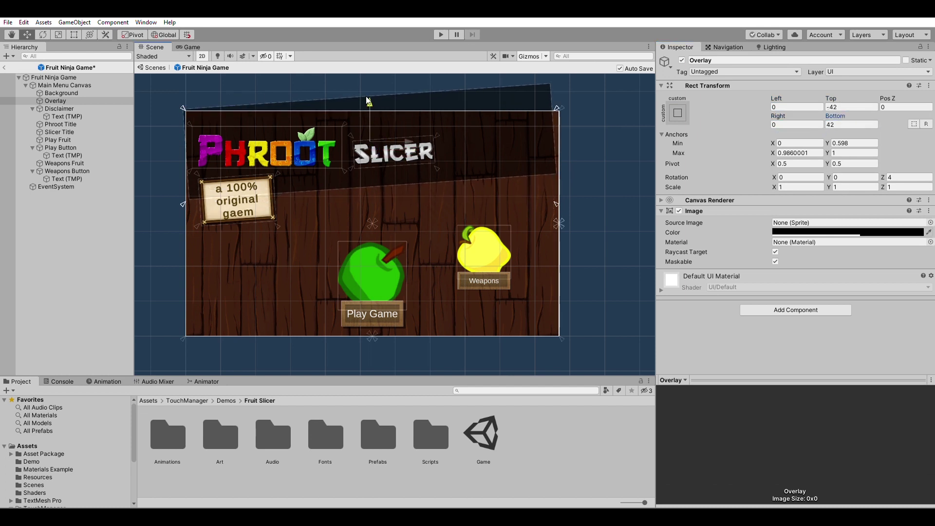
{"action": "left_click", "coordinate": [780, 107]}
{"action": "type", "text": "-40"}
{"action": "left_click", "coordinate": [779, 125]}
{"action": "type", "text": "-40"}
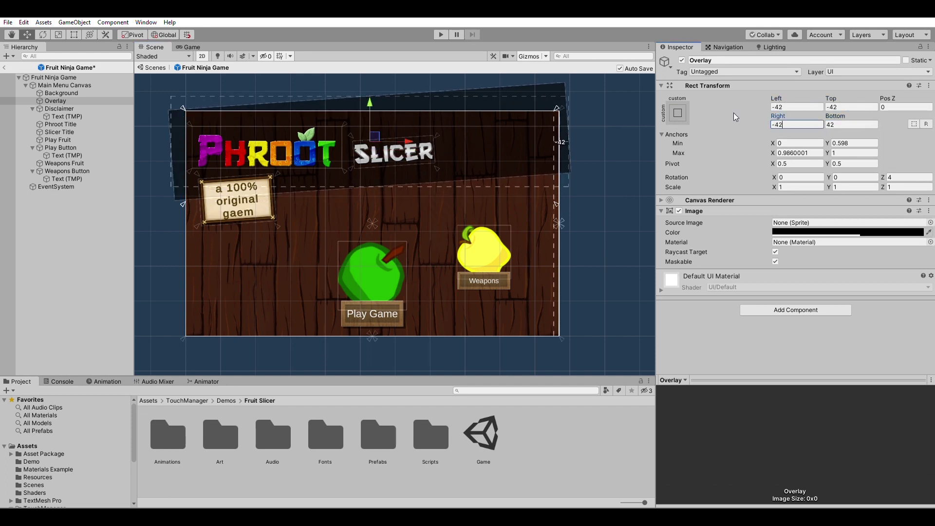
{"action": "left_click", "coordinate": [611, 116]}
Refine the Slicer Title's anchors so it sits closer to the Phroot Title, and set its Left and Right offsets to 0.
{"action": "left_click", "coordinate": [59, 132]}
{"action": "left_click", "coordinate": [780, 125]}
{"action": "type", "text": "28"}
{"action": "left_click", "coordinate": [783, 106]}
{"action": "type", "text": "19"}
{"action": "left_click", "coordinate": [785, 122]}
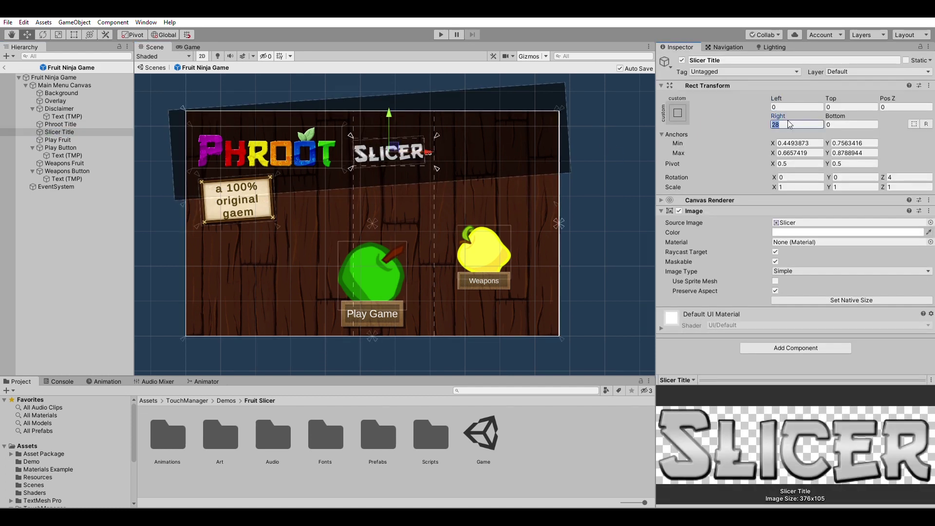
{"action": "left_click_drag", "start_coordinate": [344, 168], "coordinate": [346, 159]}
{"action": "left_click_drag", "start_coordinate": [436, 168], "coordinate": [427, 162]}
{"action": "left_click", "coordinate": [791, 107]}
{"action": "type", "text": "0"}
{"action": "left_click", "coordinate": [795, 124]}
{"action": "type", "text": "0"}
{"action": "left_click", "coordinate": [608, 185]}
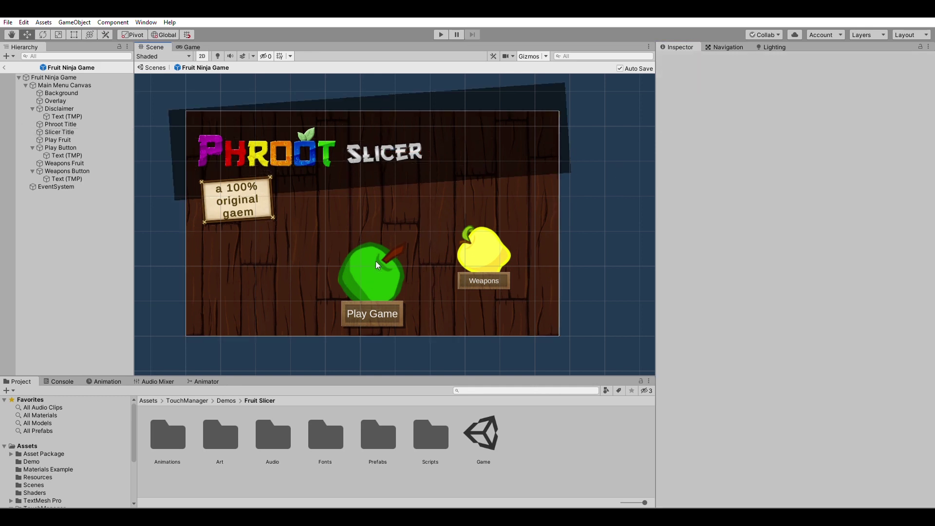
Spread the anchors of the Play Fruit and the Play Button around the corners of each element.
{"action": "left_click", "coordinate": [375, 261]}
{"action": "left_click_drag", "start_coordinate": [369, 333], "coordinate": [409, 311]}
{"action": "left_click", "coordinate": [73, 147]}
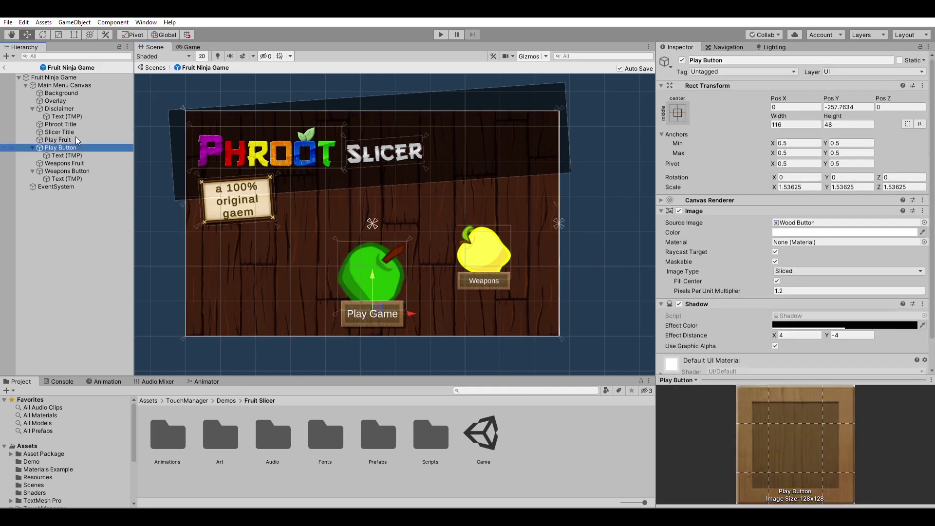
{"action": "left_click_drag", "start_coordinate": [375, 227], "coordinate": [406, 329]}
{"action": "left_click_drag", "start_coordinate": [369, 329], "coordinate": [339, 329]}
{"action": "left_click_drag", "start_coordinate": [338, 220], "coordinate": [338, 299]}
Set the Play Button's Left, Top, Right and Bottom offsets to 0 and its scale to 1.
{"action": "left_click", "coordinate": [792, 107]}
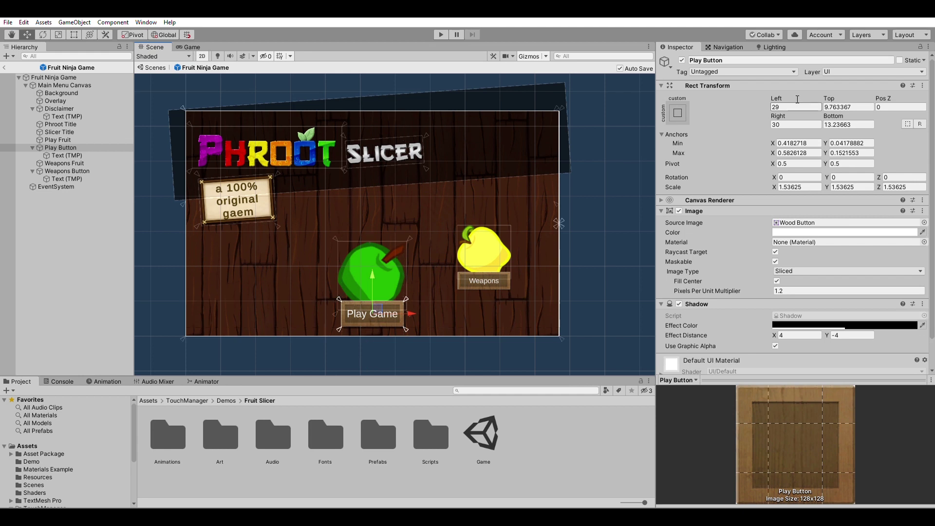
{"action": "type", "text": "0"}
{"action": "left_click", "coordinate": [848, 107]}
{"action": "type", "text": "010"}
{"action": "left_click", "coordinate": [397, 292]}
{"action": "left_click", "coordinate": [413, 306]}
{"action": "left_click", "coordinate": [849, 108]}
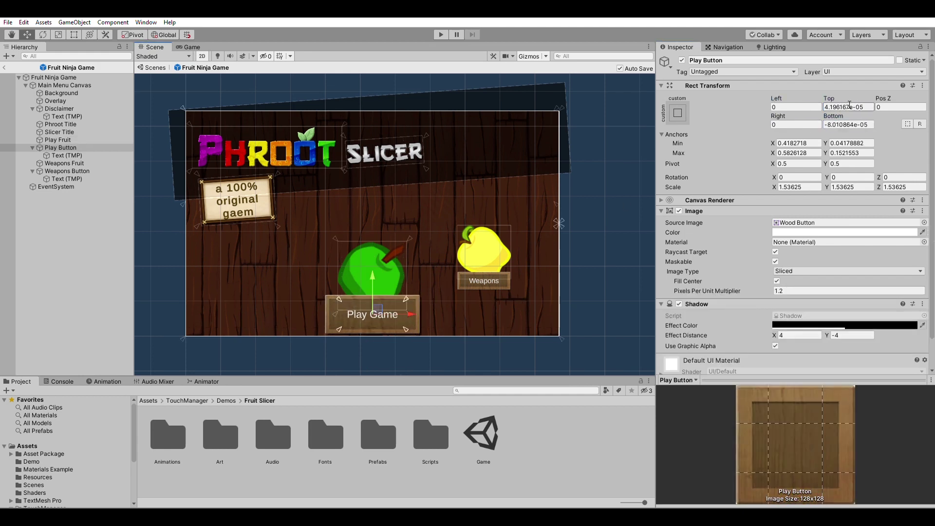
{"action": "type", "text": "0"}
{"action": "left_click", "coordinate": [854, 125]}
{"action": "type", "text": "0"}
{"action": "left_click", "coordinate": [799, 187]}
{"action": "type", "text": "1"}
{"action": "left_click", "coordinate": [904, 187]}
Stretch the Play Button's text to fill the button in both directions and enable its Auto Size.
{"action": "left_click", "coordinate": [67, 155]}
{"action": "left_click", "coordinate": [678, 113]}
{"action": "double_click", "coordinate": [780, 252], "text": "alt"}
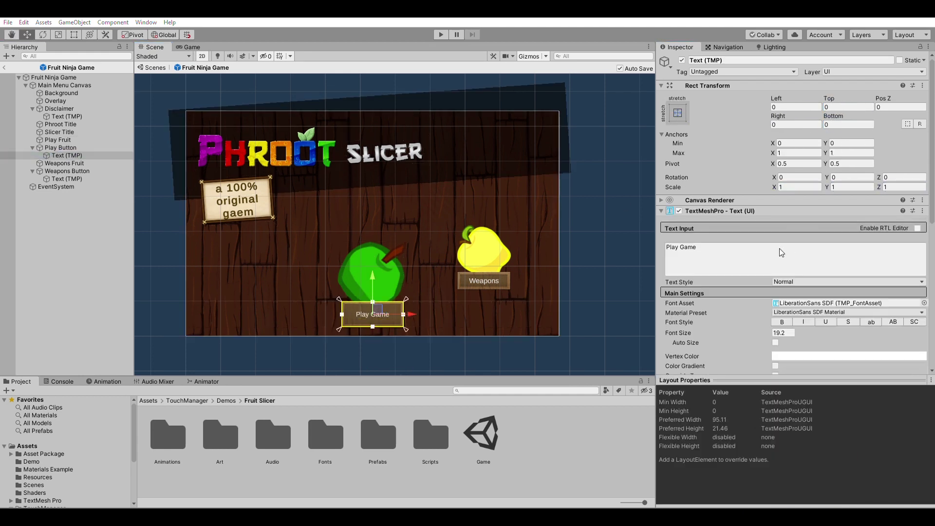
{"action": "left_click", "coordinate": [775, 342]}
Set the Left, Top and Right offsets of the Play Button's text to 10.
{"action": "left_click", "coordinate": [796, 107]}
{"action": "type", "text": "10"}
{"action": "left_click", "coordinate": [848, 108]}
{"action": "type", "text": "10"}
{"action": "left_click", "coordinate": [797, 124]}
{"action": "type", "text": "10"}
{"action": "left_click", "coordinate": [61, 147]}
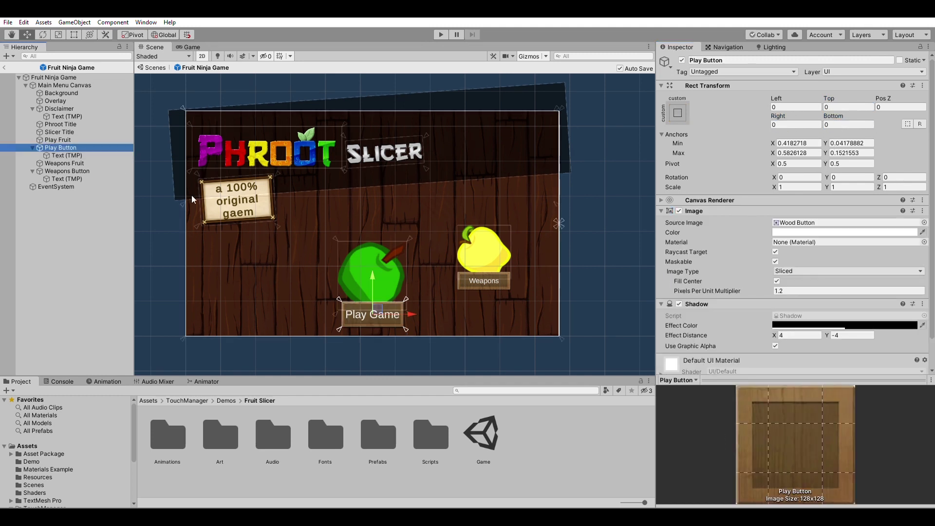
Spread the Weapons Fruit's anchors around the corners of the yellow fruit.
{"action": "left_click", "coordinate": [64, 163]}
{"action": "left_click_drag", "start_coordinate": [556, 226], "coordinate": [456, 278]}
{"action": "left_click_drag", "start_coordinate": [562, 280], "coordinate": [512, 276]}
Enable Preserve Aspect on the Play Fruit and the Weapons Fruit images.
{"action": "left_click", "coordinate": [60, 147]}
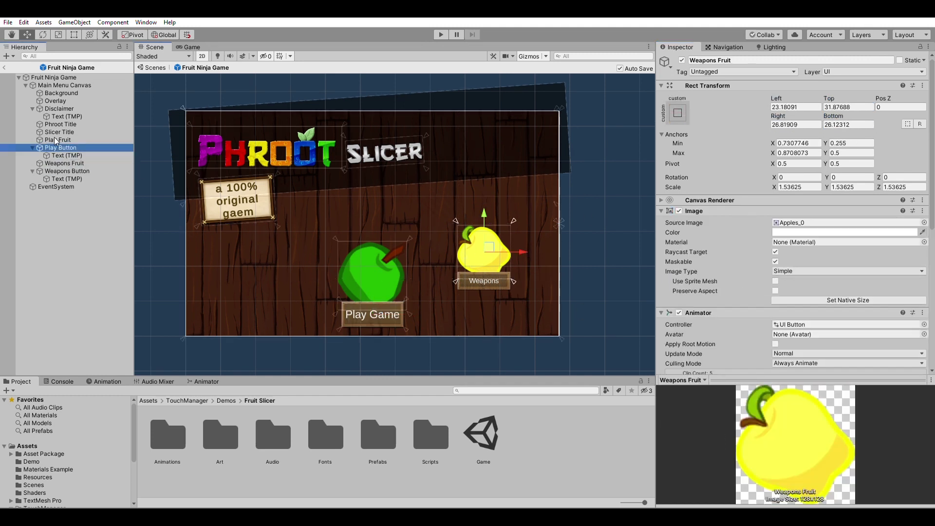
{"action": "left_click", "coordinate": [58, 140]}
{"action": "left_click", "coordinate": [775, 291]}
{"action": "left_click", "coordinate": [489, 247]}
{"action": "left_click", "coordinate": [775, 290]}
Spread the Weapons Button's anchors around its corners and set its text's Left, Top and Right offsets to 10.
{"action": "left_click", "coordinate": [67, 171]}
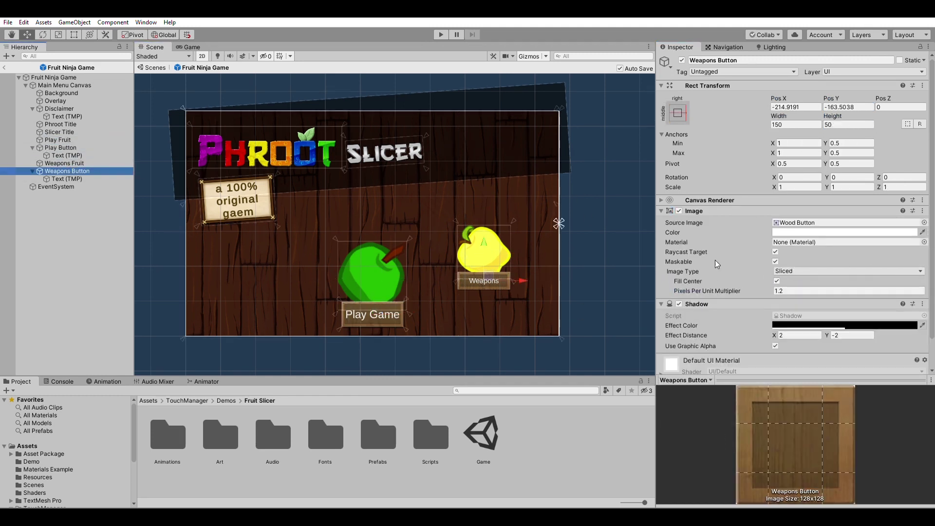
{"action": "left_click_drag", "start_coordinate": [556, 226], "coordinate": [511, 259]}
{"action": "left_click", "coordinate": [67, 179]}
{"action": "left_click", "coordinate": [808, 108]}
{"action": "type", "text": "10"}
{"action": "key", "text": "Tab"}
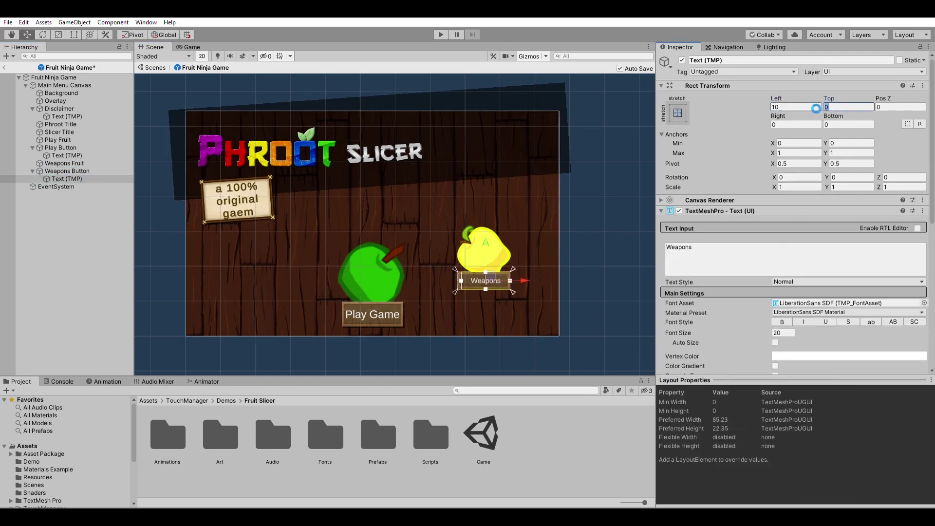
{"action": "type", "text": "10"}
{"action": "key", "text": "Tab"}
{"action": "key", "text": "Tab"}
{"action": "type", "text": "10"}
{"action": "key", "text": "Tab"}
Check the menu in the Game view at a wider size and return to the Scene view.
{"action": "left_click", "coordinate": [482, 243]}
{"action": "left_click", "coordinate": [192, 48]}
{"action": "left_click_drag", "start_coordinate": [655, 222], "coordinate": [697, 229]}
{"action": "left_click", "coordinate": [166, 47]}
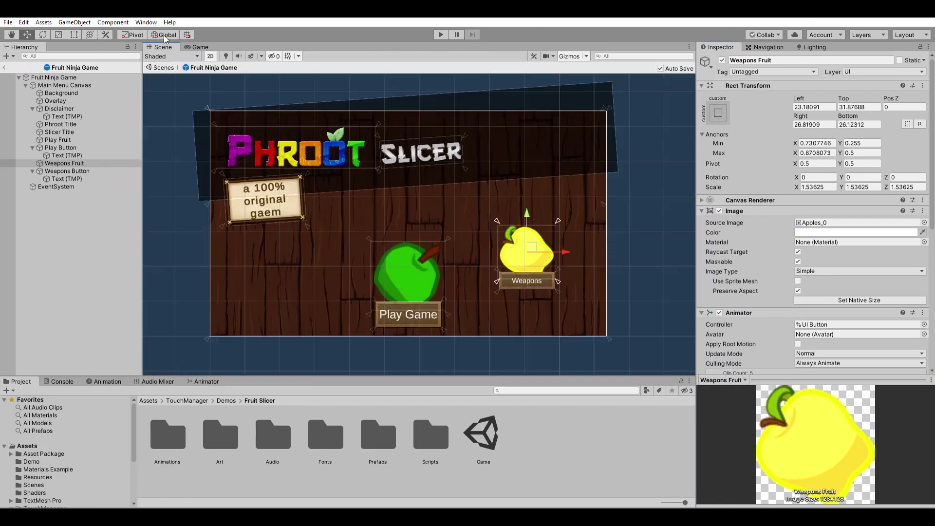
Tighten the Phroot Title's anchors around its image and set its Right and Bottom offsets to 0.
{"action": "left_click", "coordinate": [73, 124]}
{"action": "left_click_drag", "start_coordinate": [378, 171], "coordinate": [371, 172]}
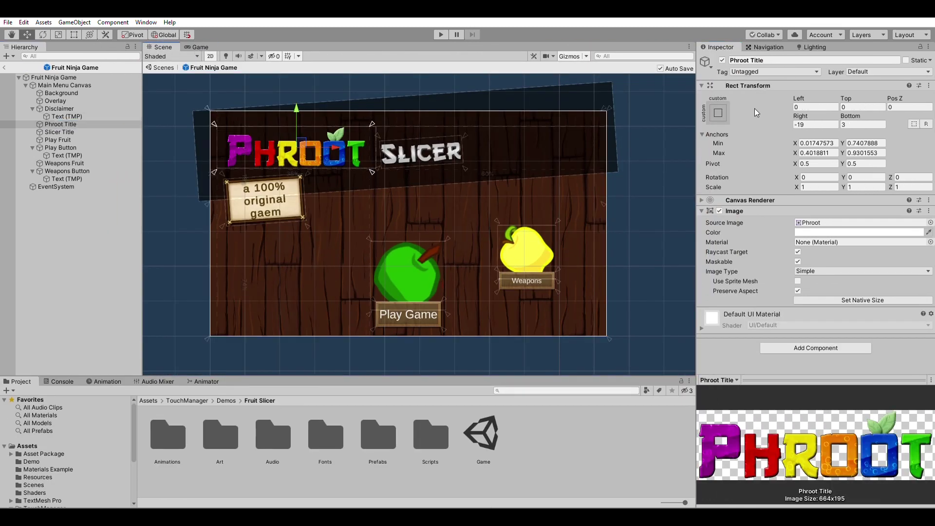
{"action": "left_click", "coordinate": [808, 124]}
{"action": "type", "text": "0"}
{"action": "key", "text": "Tab"}
{"action": "type", "text": "0"}
Shift the Slicer Title and its anchors closer to the Phroot Title and set its offsets to 0.
{"action": "left_click", "coordinate": [63, 132]}
{"action": "left_click_drag", "start_coordinate": [459, 150], "coordinate": [450, 151]}
{"action": "left_click_drag", "start_coordinate": [377, 168], "coordinate": [369, 167]}
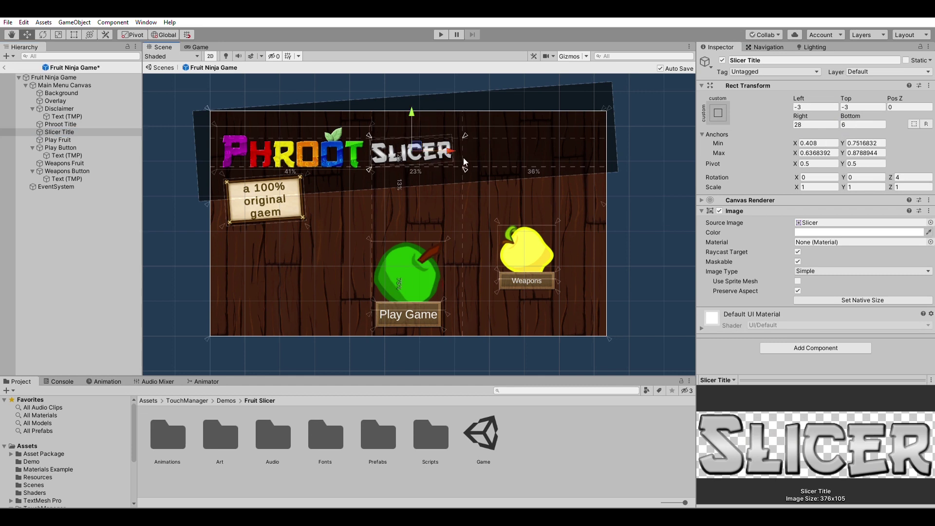
{"action": "left_click_drag", "start_coordinate": [464, 168], "coordinate": [454, 167]}
{"action": "left_click", "coordinate": [806, 106]}
{"action": "type", "text": "0"}
{"action": "key", "text": "Tab"}
{"action": "type", "text": "0.40"}
Widen the Game view and preview the menu at successive aspect ratios, including 4:3 and 16:9.
{"action": "left_click", "coordinate": [198, 47]}
{"action": "left_click_drag", "start_coordinate": [696, 224], "coordinate": [716, 229]}
{"action": "left_click", "coordinate": [280, 54]}
{"action": "left_click", "coordinate": [275, 100]}
{"action": "left_click", "coordinate": [280, 53]}
{"action": "left_click", "coordinate": [271, 108]}
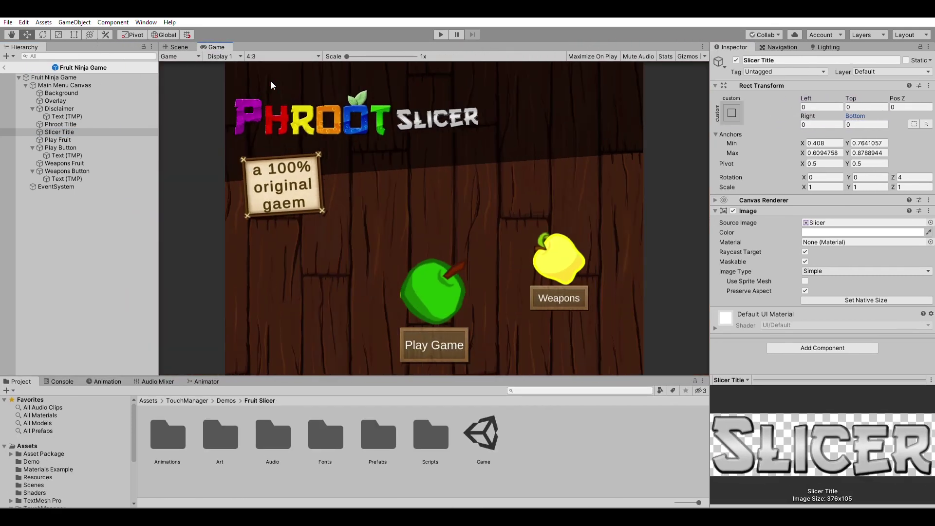
{"action": "left_click", "coordinate": [278, 53]}
{"action": "left_click", "coordinate": [273, 116]}
{"action": "left_click", "coordinate": [278, 54]}
{"action": "left_click", "coordinate": [275, 125]}
{"action": "left_click", "coordinate": [273, 53]}
{"action": "left_click", "coordinate": [272, 132]}
Preview the menu at the 16:10, 3:2, 4:3 and 5:4 aspect ratios.
{"action": "left_click", "coordinate": [277, 53]}
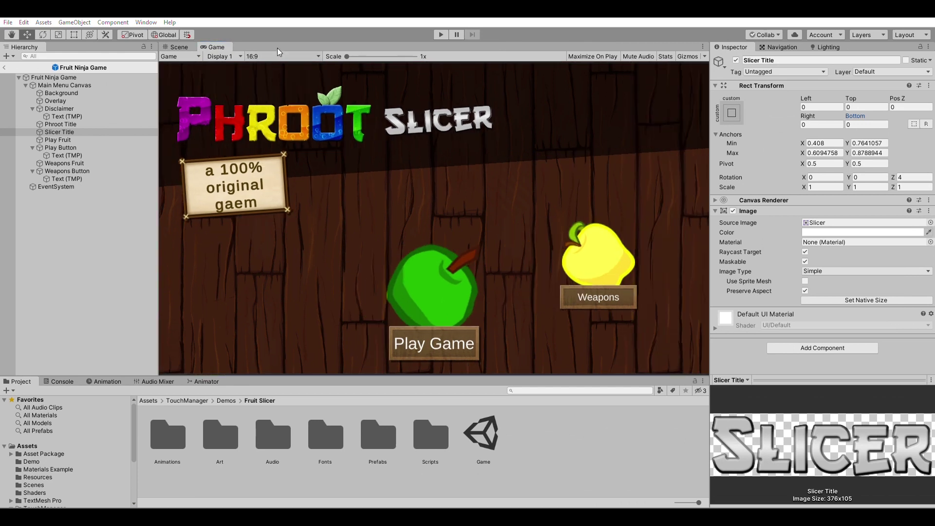
{"action": "left_click", "coordinate": [281, 56]}
{"action": "left_click", "coordinate": [271, 88]}
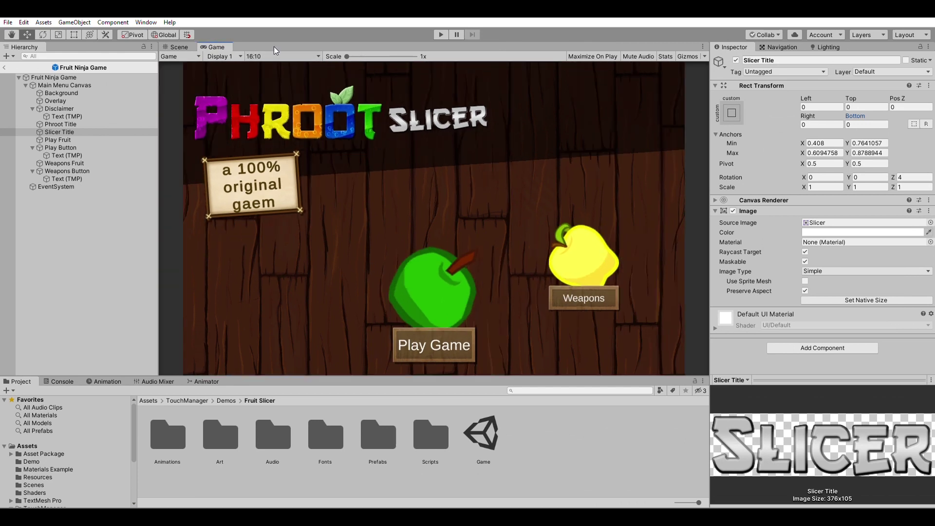
{"action": "left_click", "coordinate": [281, 56]}
{"action": "left_click", "coordinate": [271, 81]}
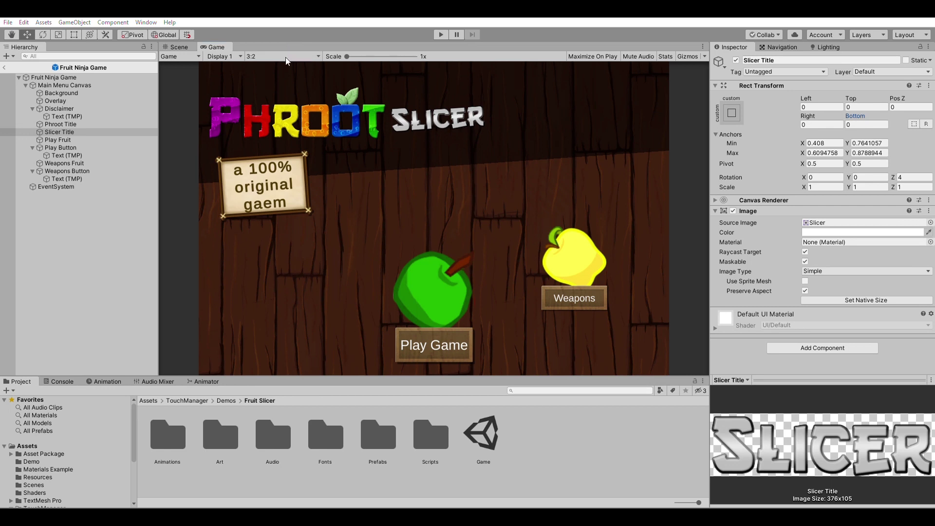
{"action": "left_click", "coordinate": [281, 56]}
{"action": "left_click", "coordinate": [287, 73]}
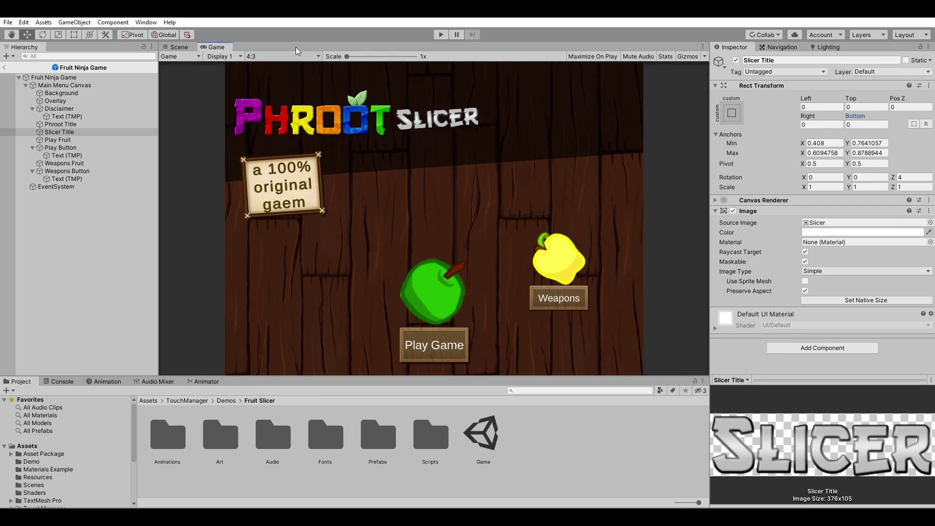
{"action": "left_click", "coordinate": [274, 87]}
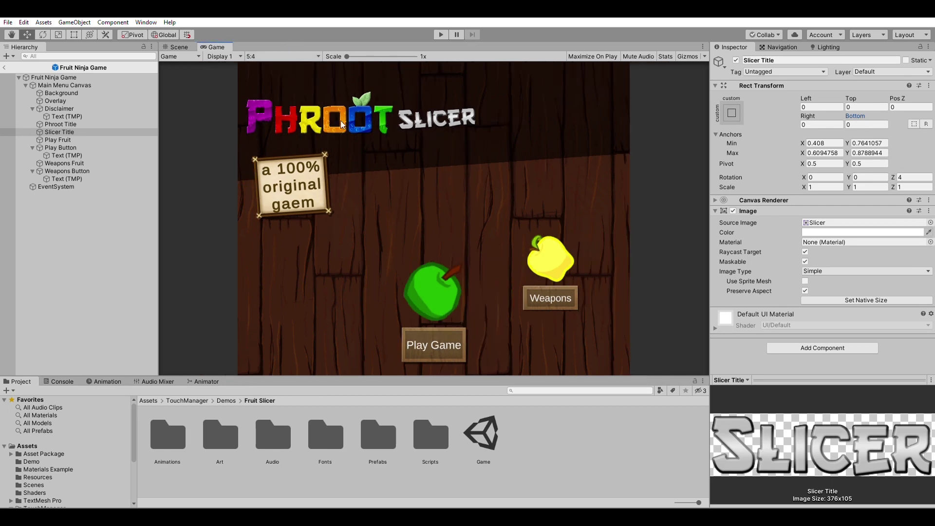
Compare the menu at 16:10 and 16:9, then at 16:10 again and 3:2.
{"action": "left_click", "coordinate": [264, 53]}
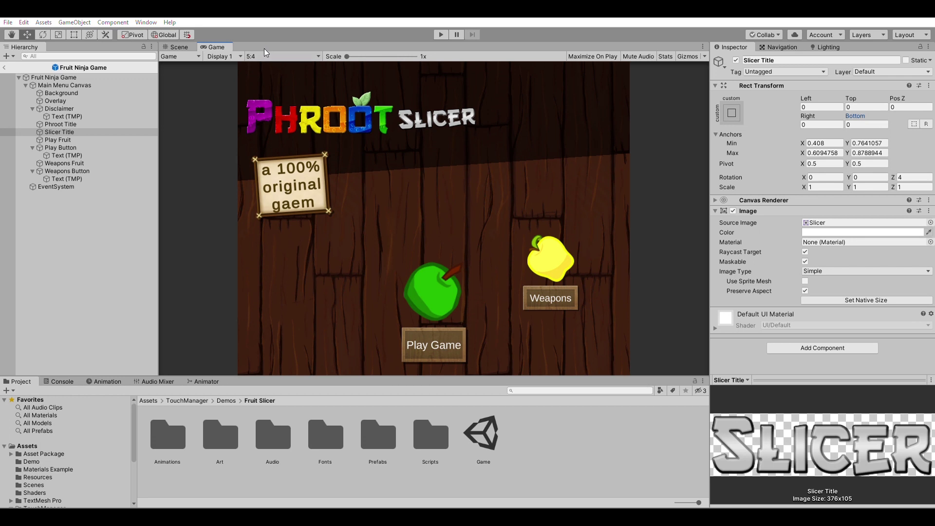
{"action": "left_click", "coordinate": [271, 114]}
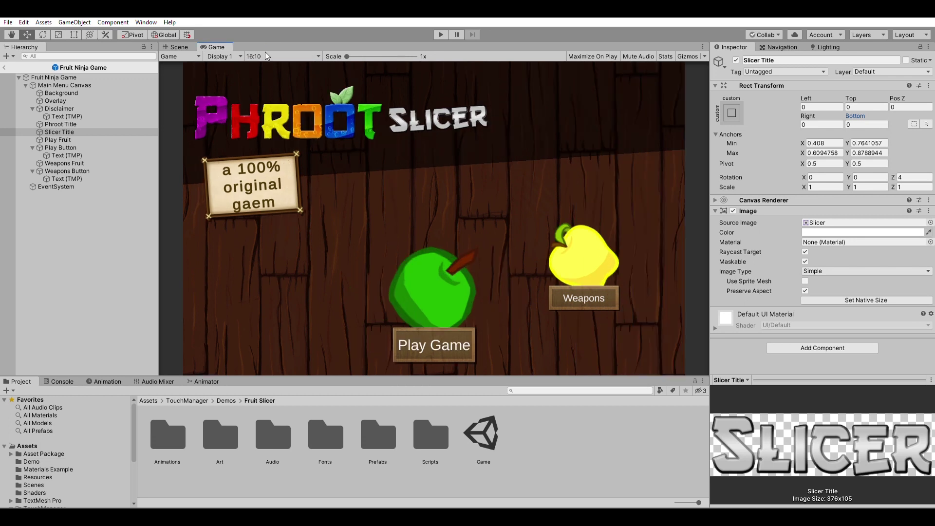
{"action": "left_click", "coordinate": [280, 123]}
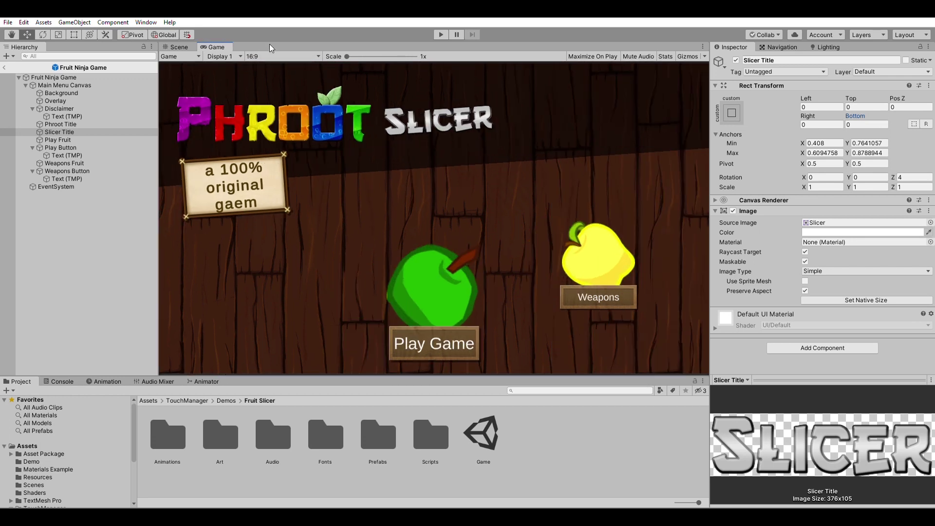
{"action": "left_click", "coordinate": [273, 56]}
{"action": "left_click", "coordinate": [268, 111]}
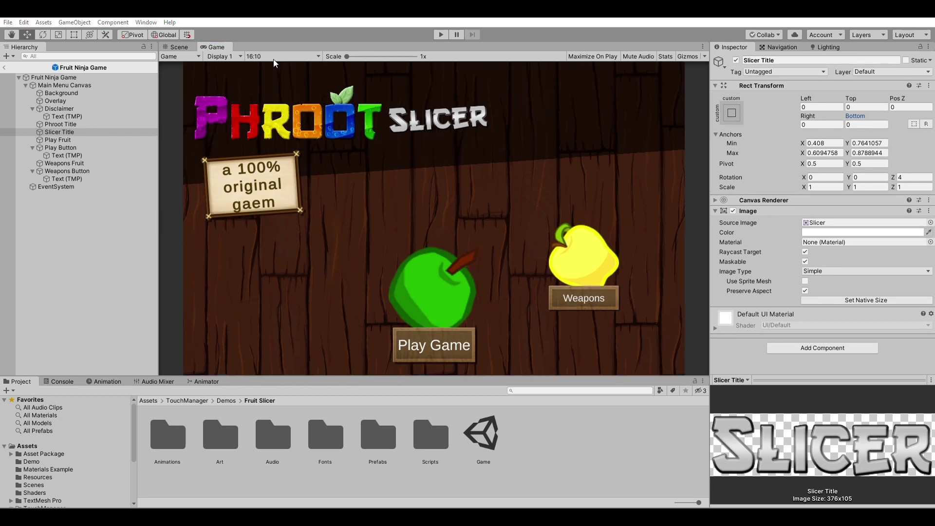
{"action": "left_click", "coordinate": [273, 59]}
{"action": "left_click", "coordinate": [269, 108]}
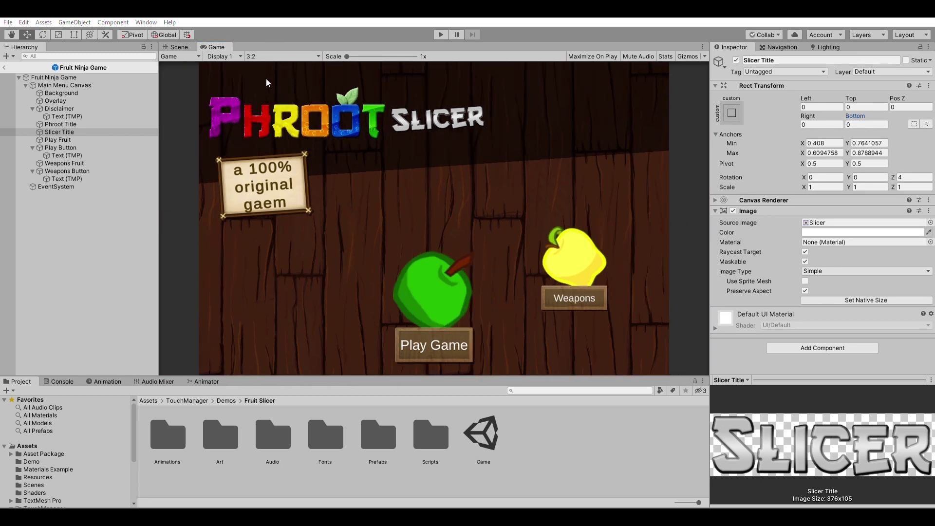
Preview the menu at the 4:3 aspect ratio, inspect its layout in the Scene view, and return to the Game view.
{"action": "left_click", "coordinate": [272, 56]}
{"action": "left_click", "coordinate": [263, 95]}
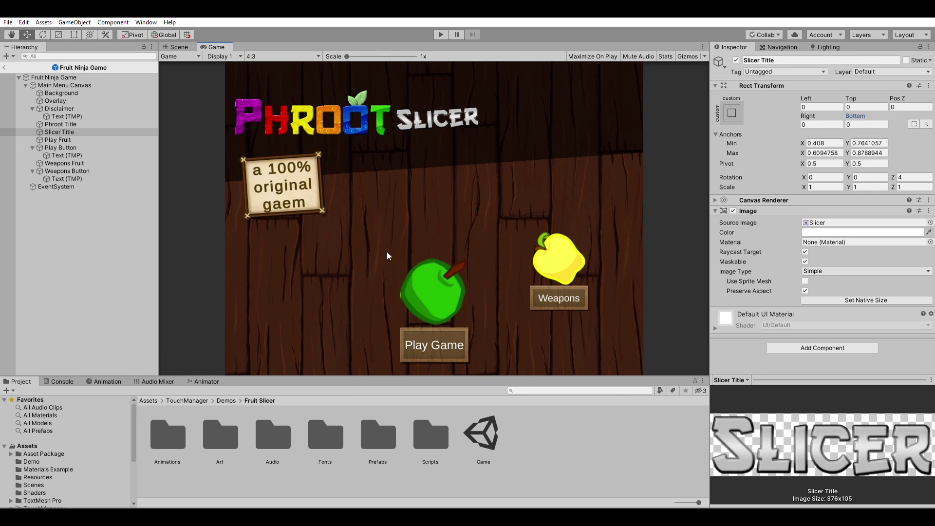
{"action": "left_click", "coordinate": [178, 46]}
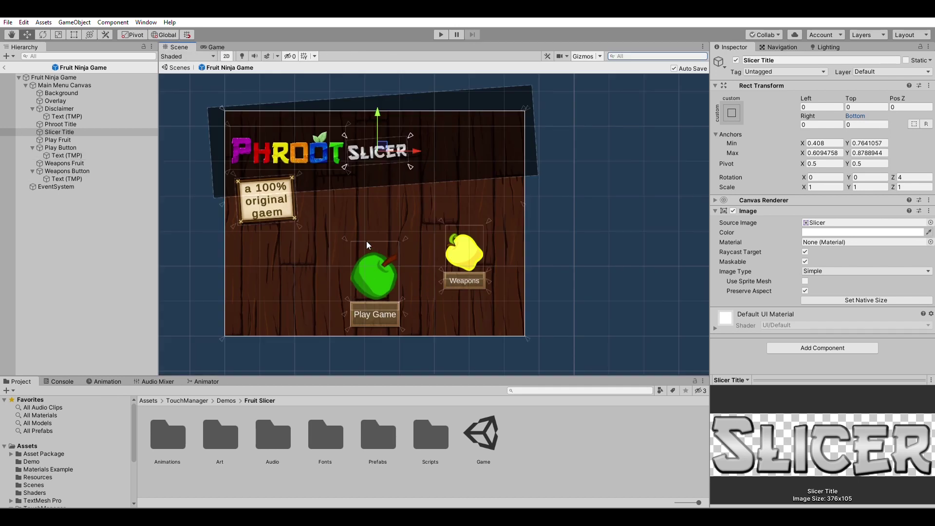
{"action": "left_click", "coordinate": [220, 46]}
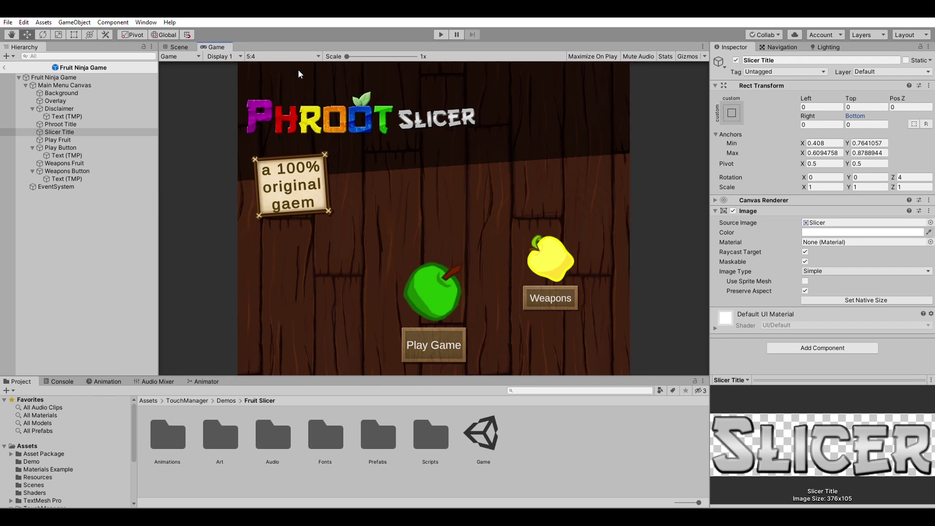
Compare the menu in the Game view at the 4:3, 16:10 and 5:4 aspect ratios.
{"action": "left_click", "coordinate": [268, 56]}
{"action": "left_click", "coordinate": [268, 95]}
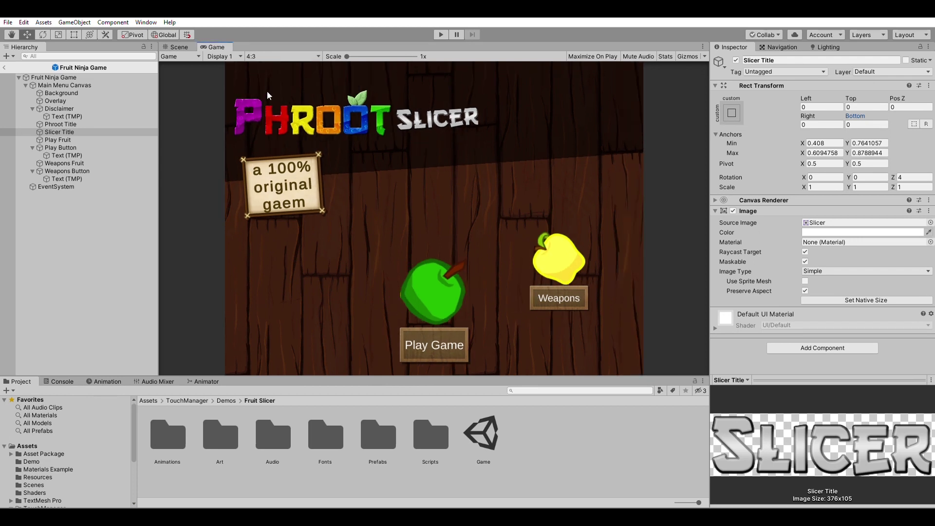
{"action": "left_click", "coordinate": [269, 56]}
{"action": "left_click", "coordinate": [278, 115]}
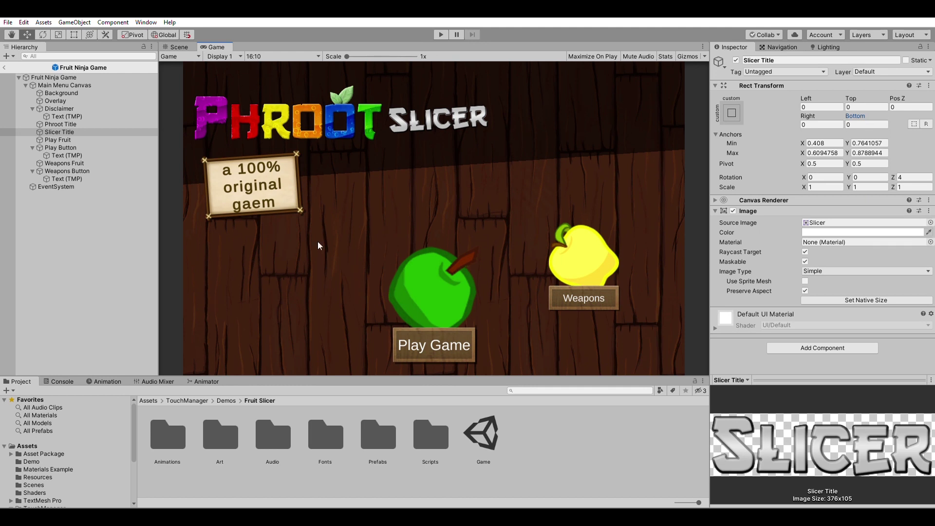
{"action": "left_click", "coordinate": [266, 56]}
{"action": "left_click", "coordinate": [264, 87]}
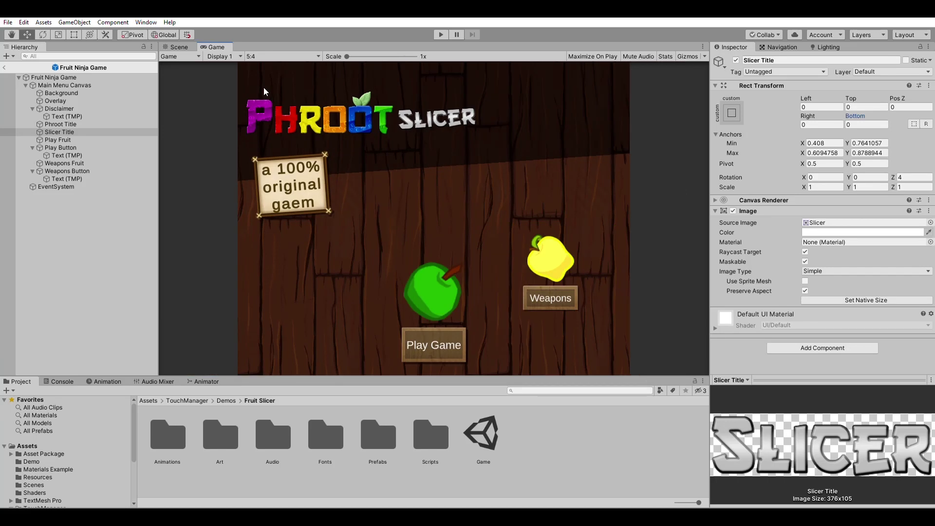